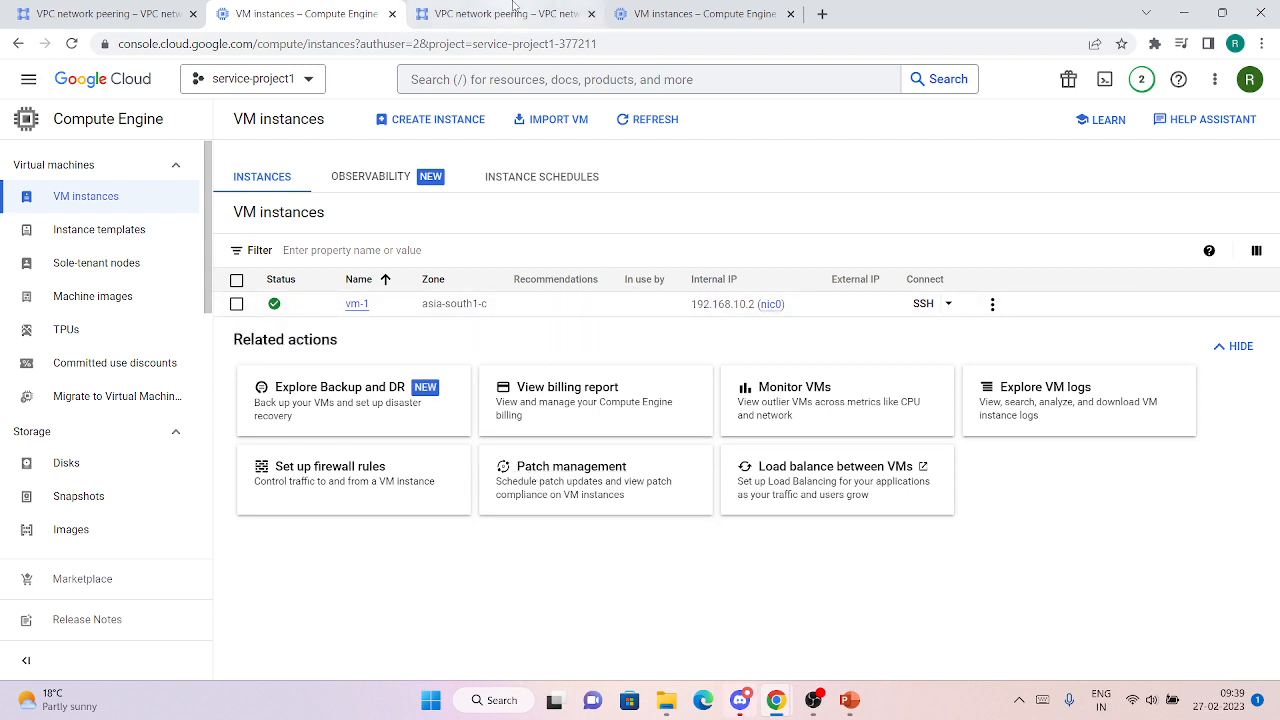
# - Compare the VM instances of both service projects and copy the internal IP of instance-1 in service-project2
pyautogui.click(692, 16)
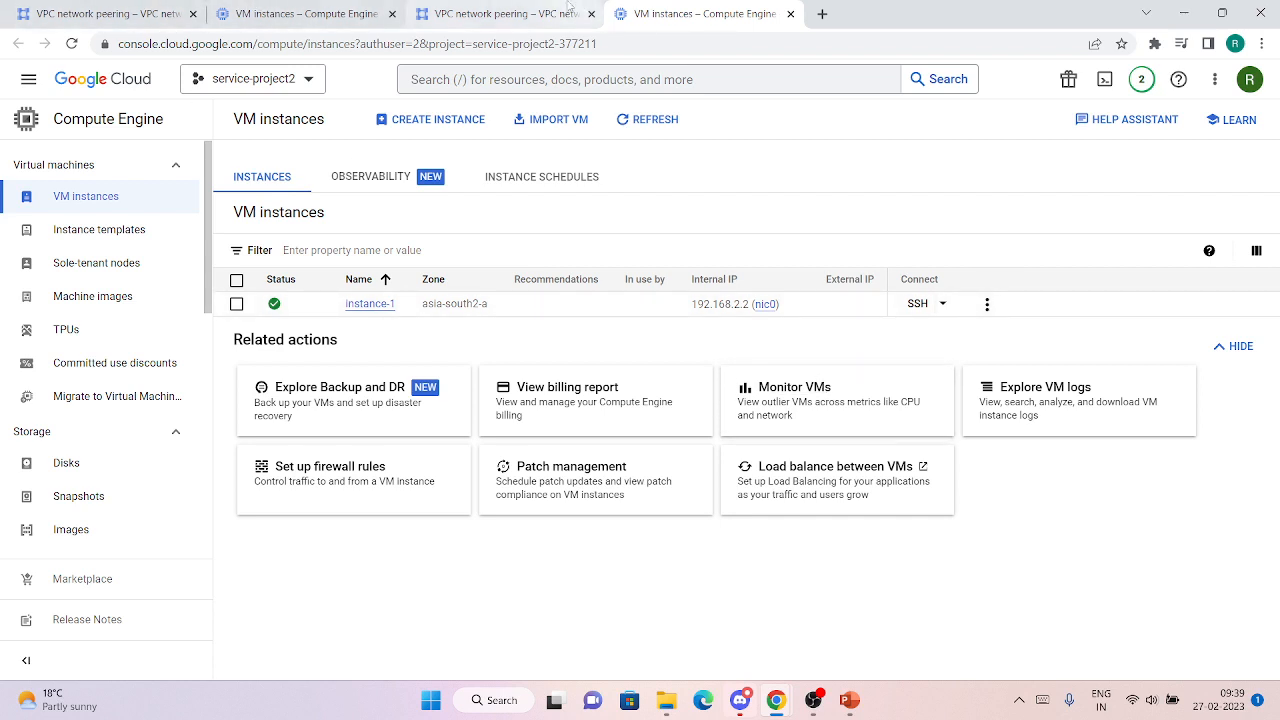
pyautogui.click(360, 13)
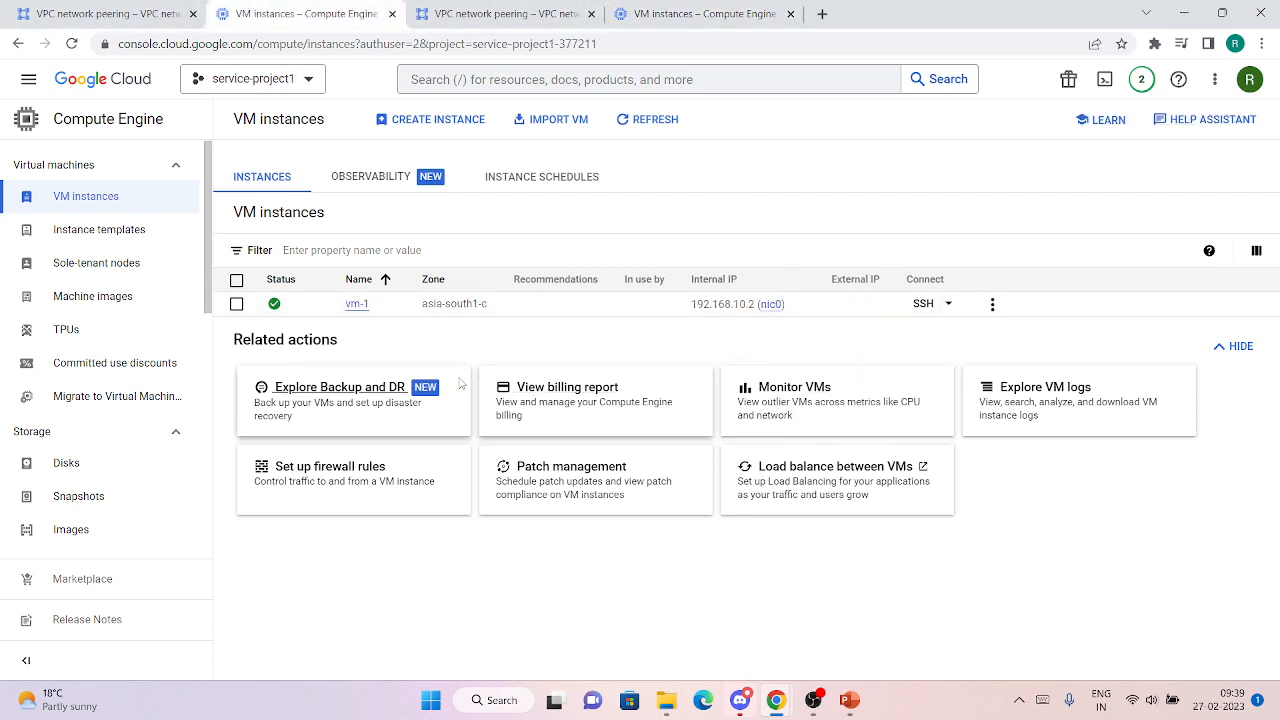
pyautogui.click(690, 14)
pyautogui.click(787, 305)
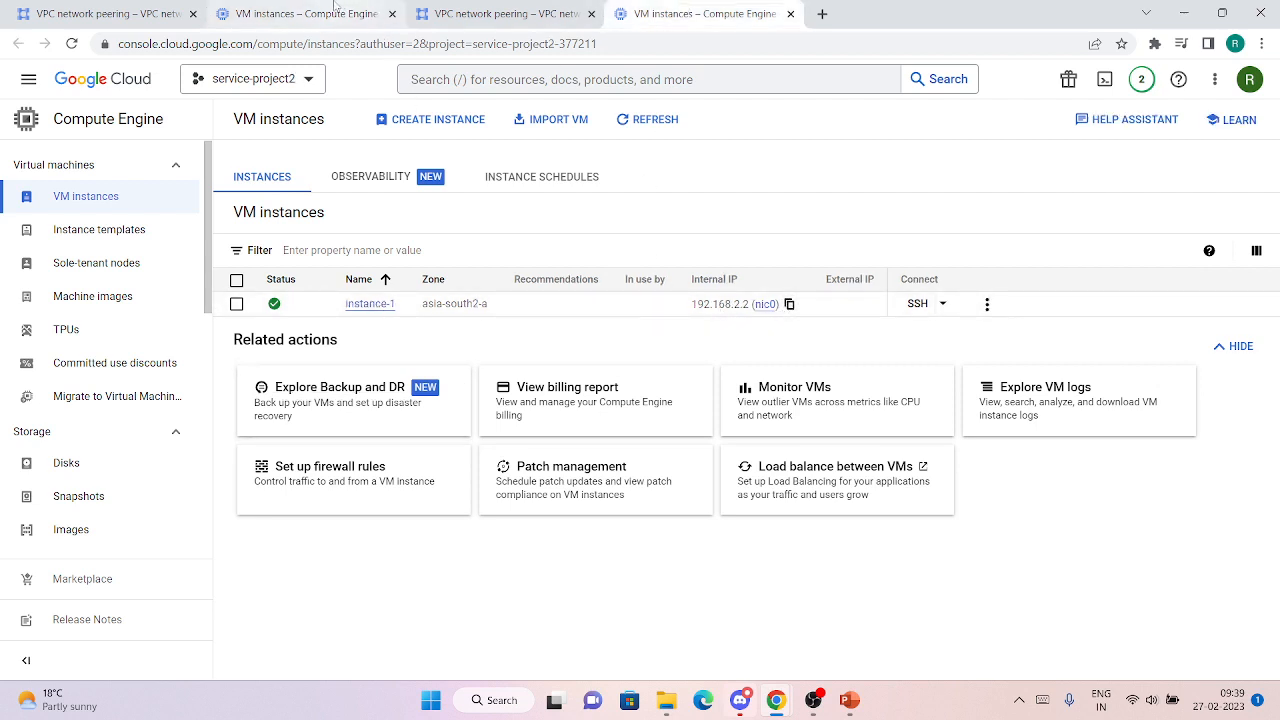
# - Ping 192.168.2.2 from the SSH session of vm-1 in service-project1
pyautogui.click(336, 8)
pyautogui.moveTo(776, 700)
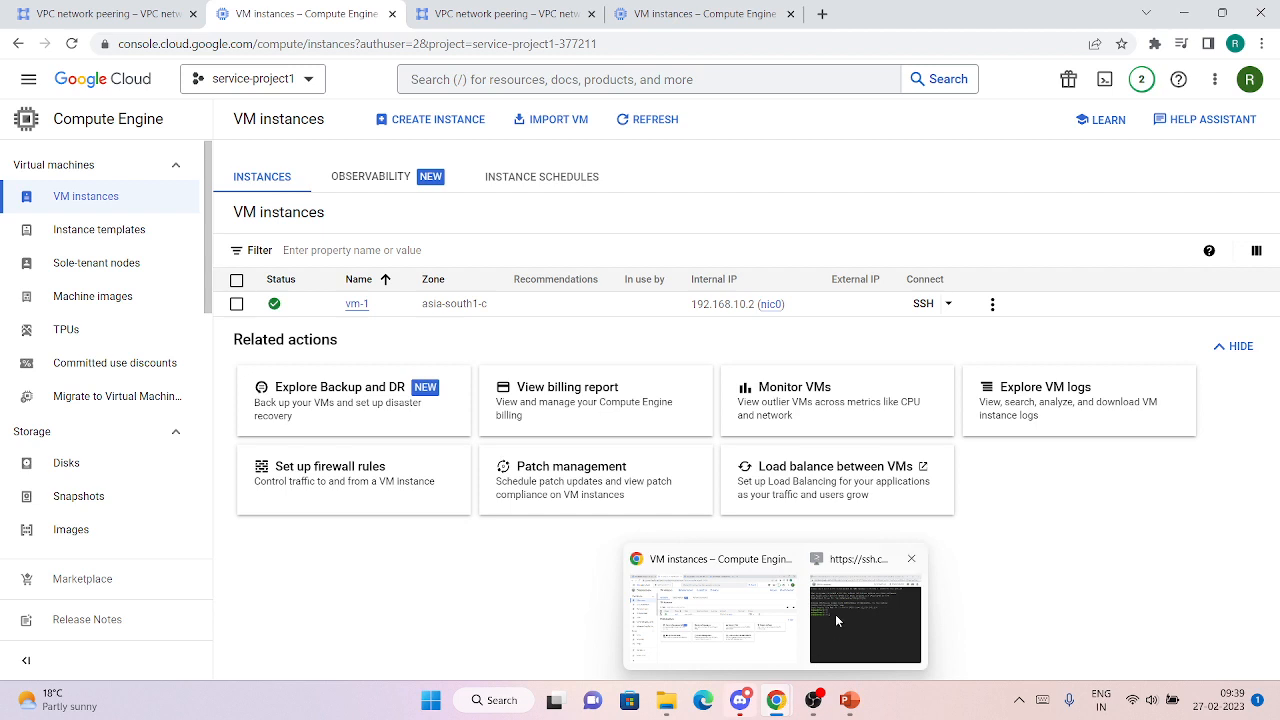
pyautogui.click(837, 621)
pyautogui.write('ping')
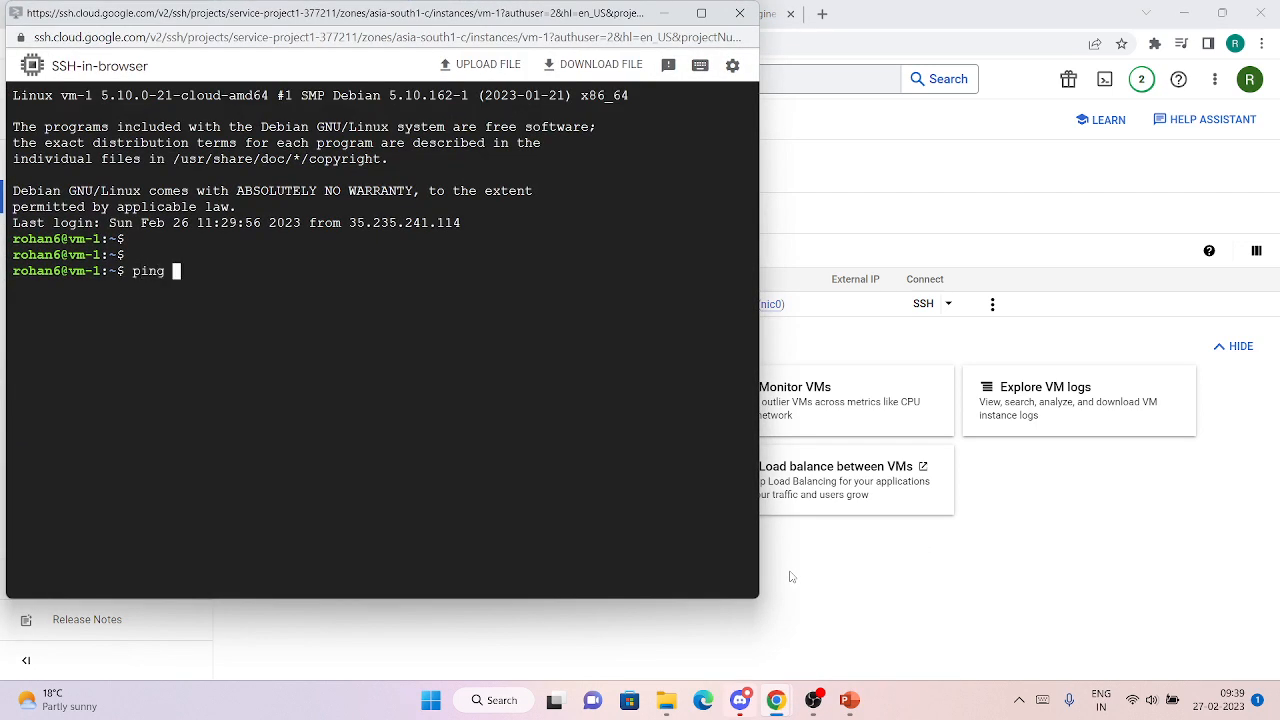
pyautogui.hotkey('ctrl', 'v')
pyautogui.press('Return')
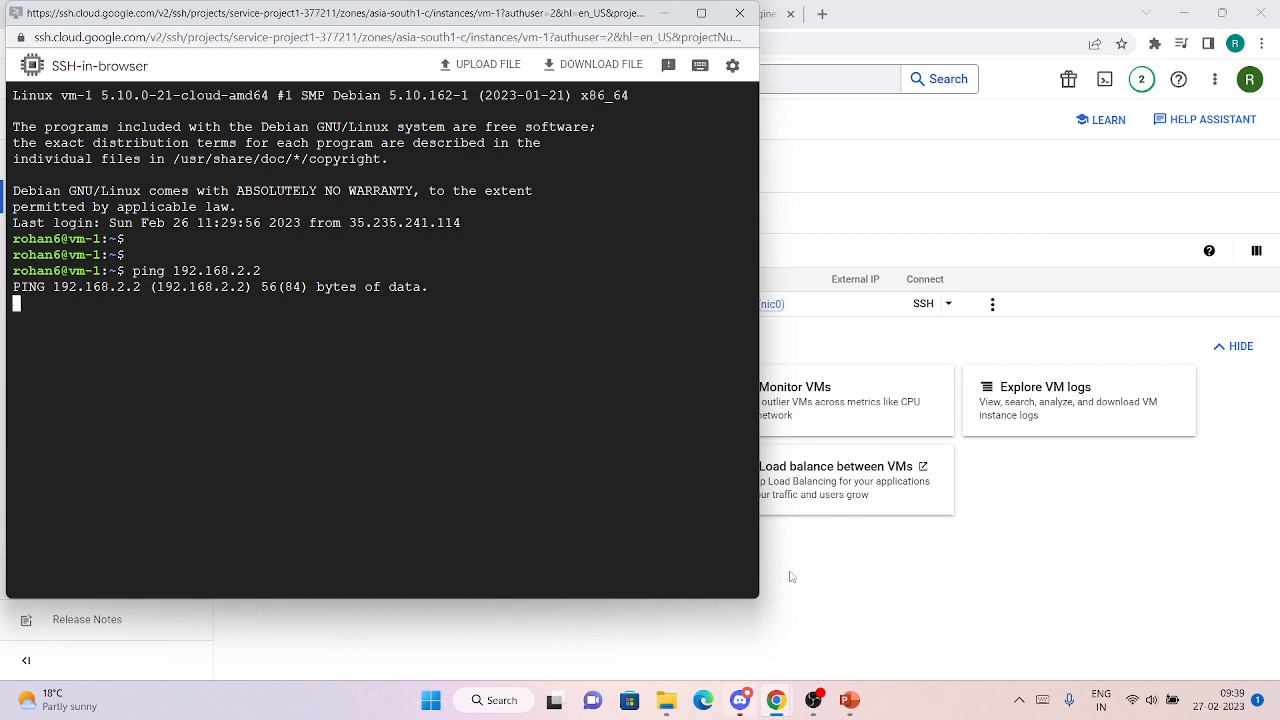
pyautogui.click(821, 348)
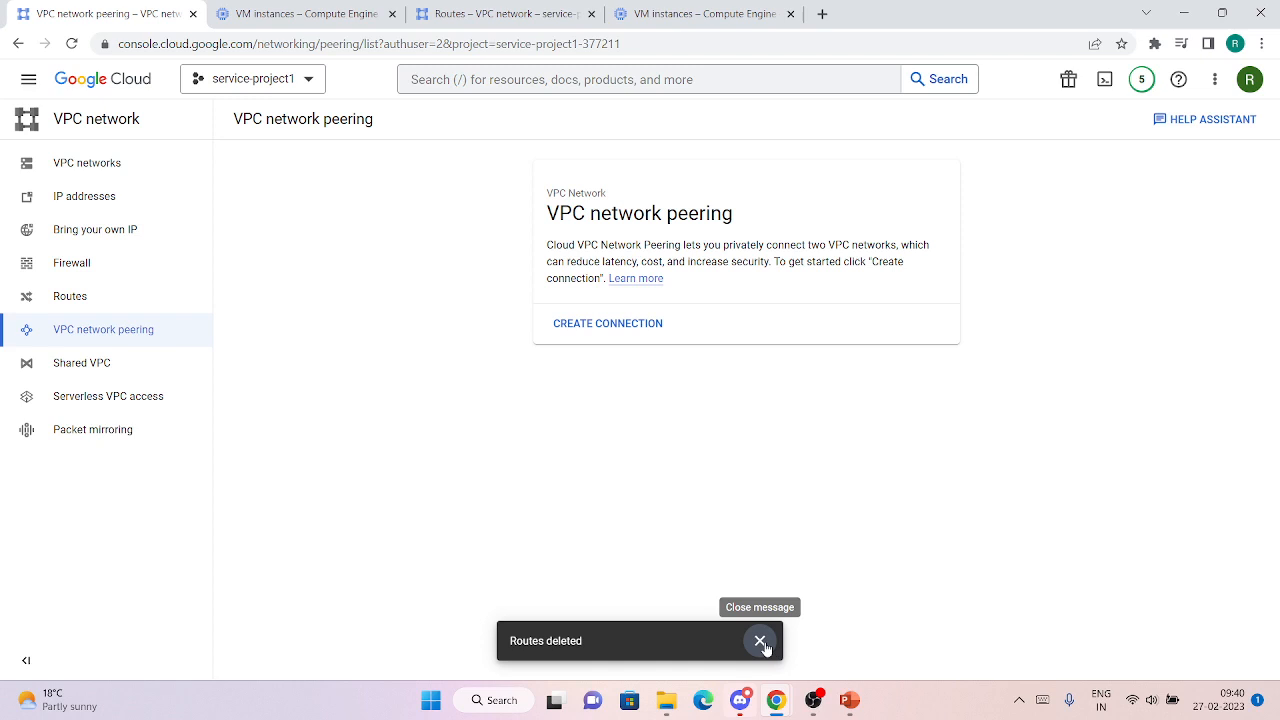
# - Start a VPC peering connection in service-project1 named sv1-sv2 with network-two as its own VPC network
pyautogui.click(761, 643)
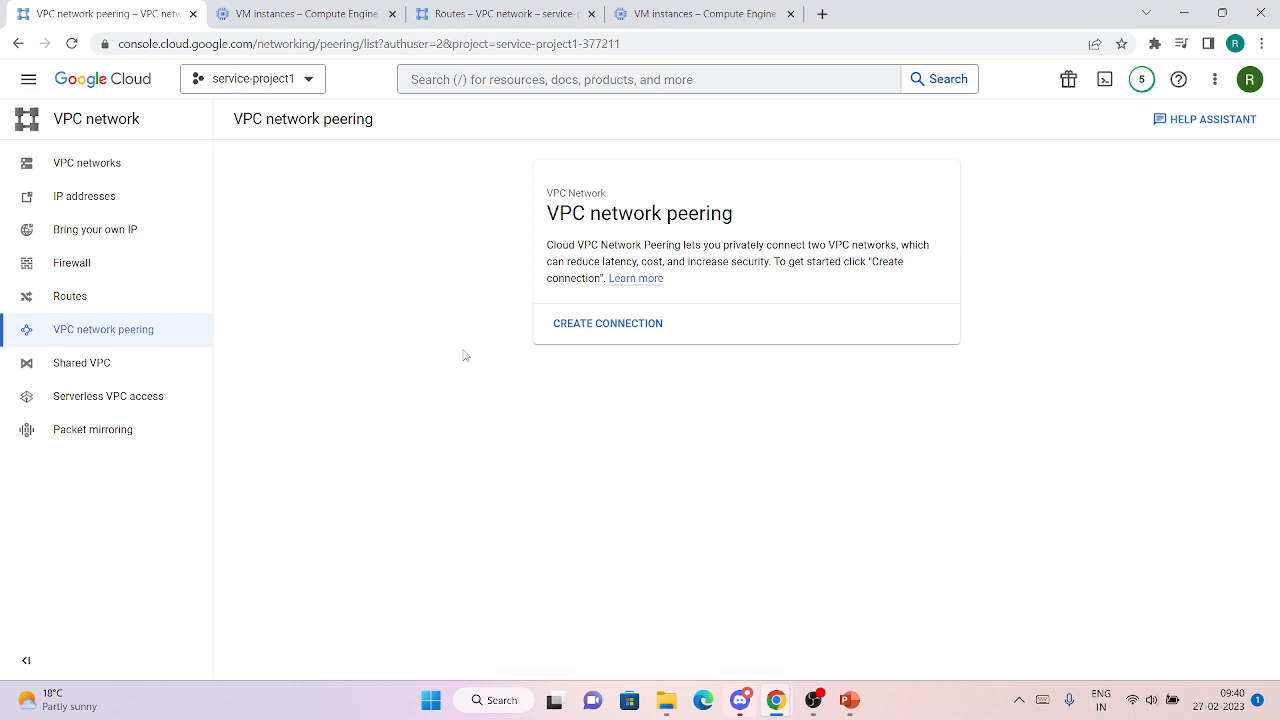
pyautogui.click(613, 327)
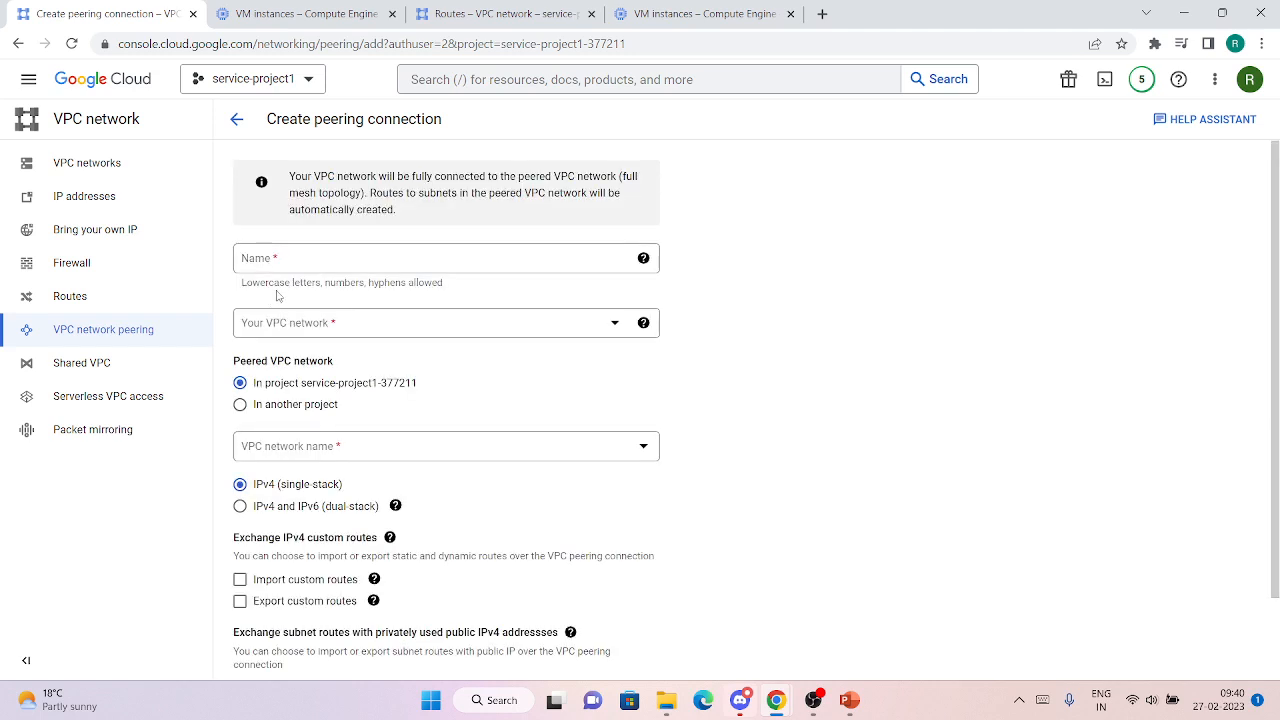
pyautogui.click(298, 262)
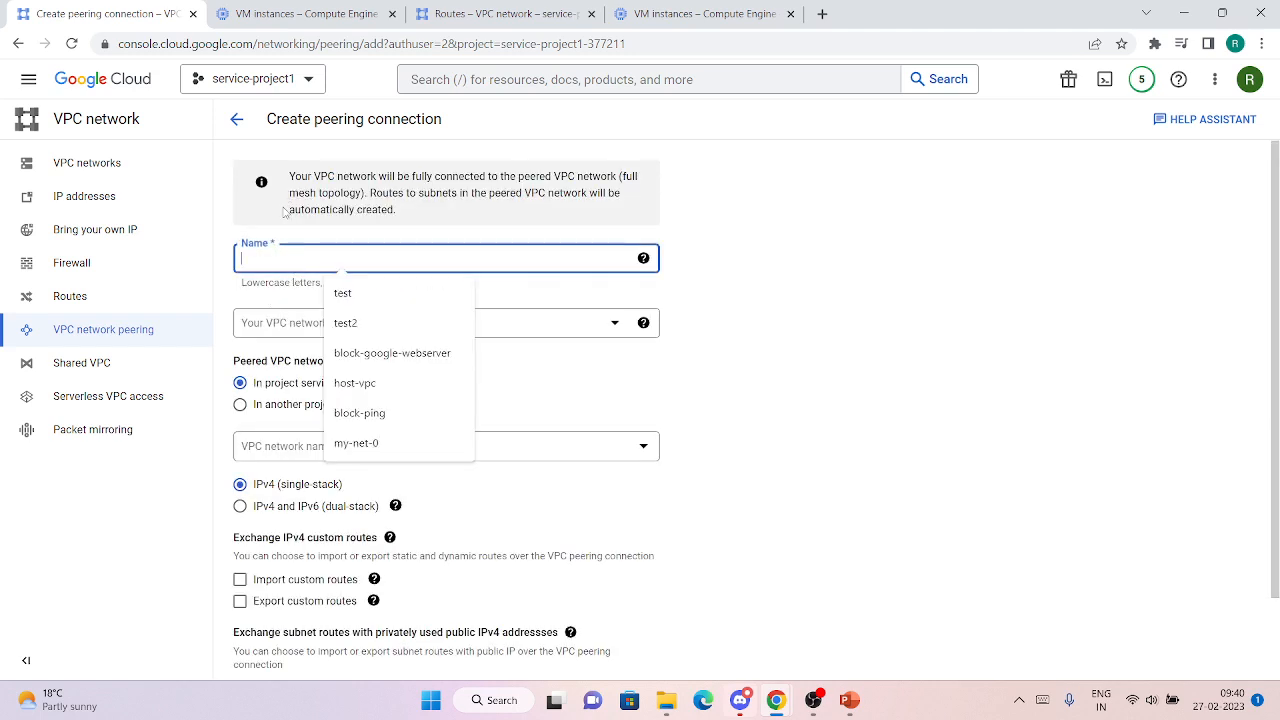
pyautogui.click(268, 255)
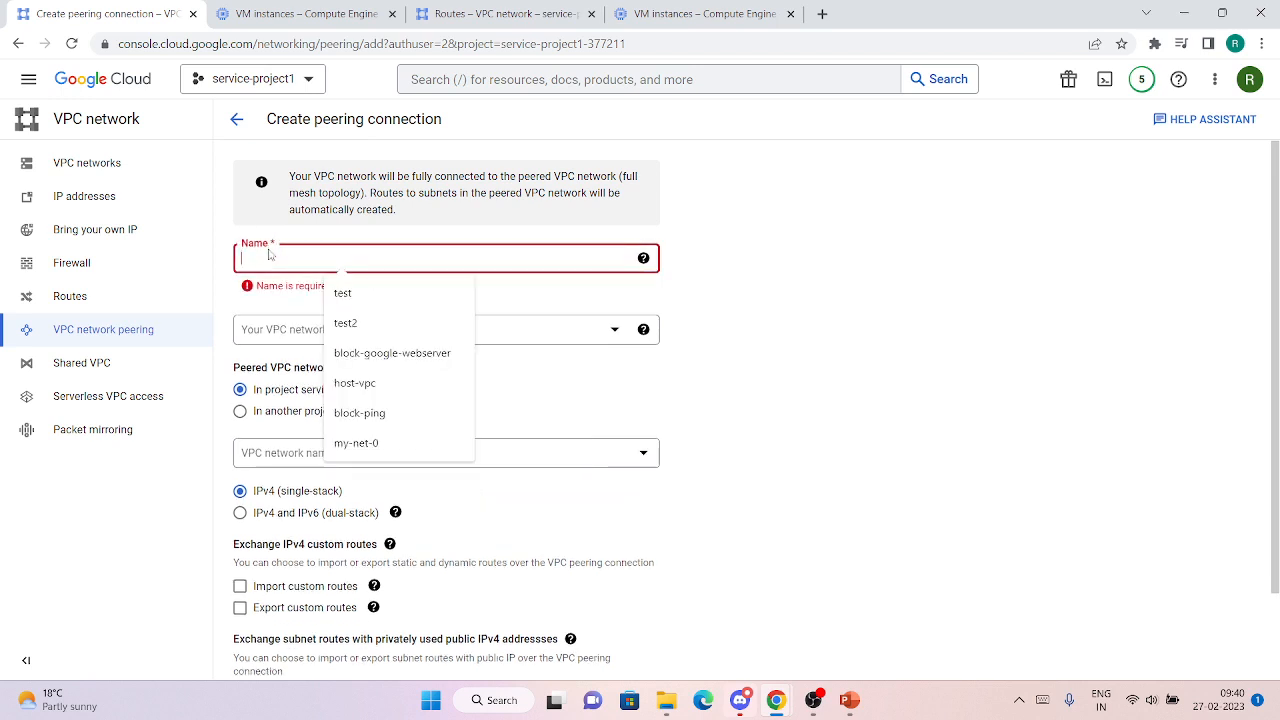
pyautogui.write('sv1-')
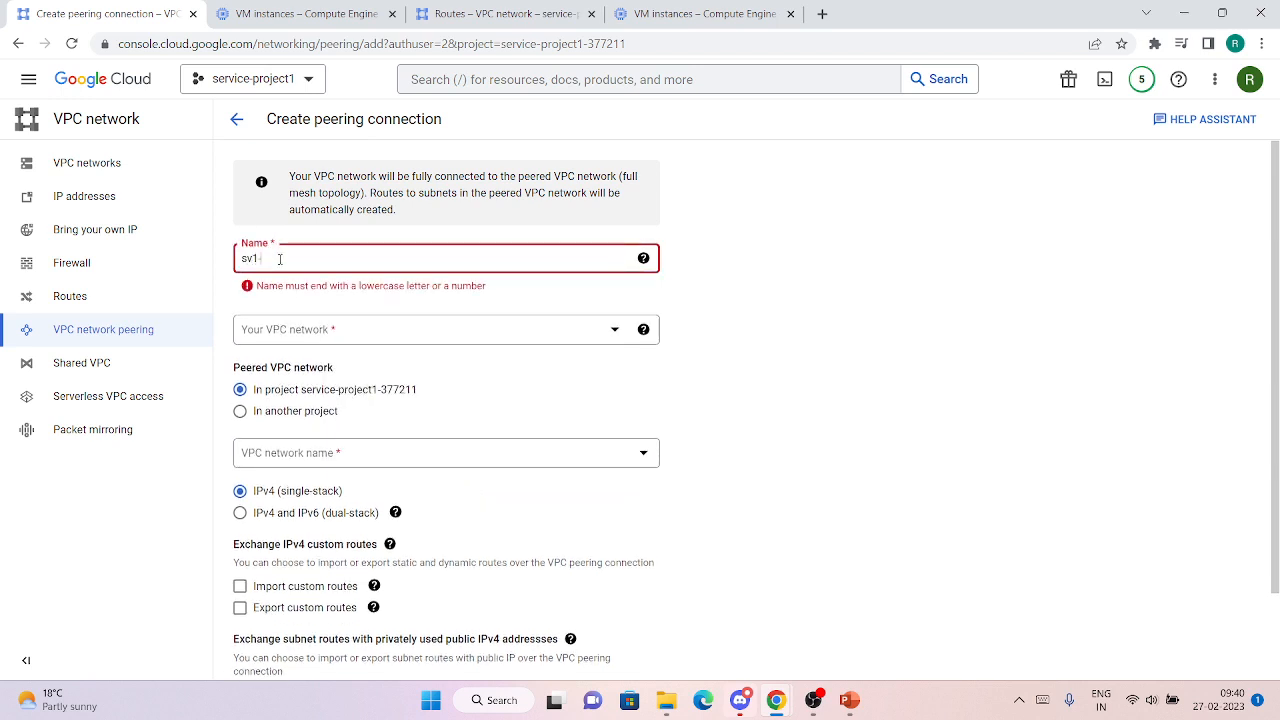
pyautogui.write('sv2')
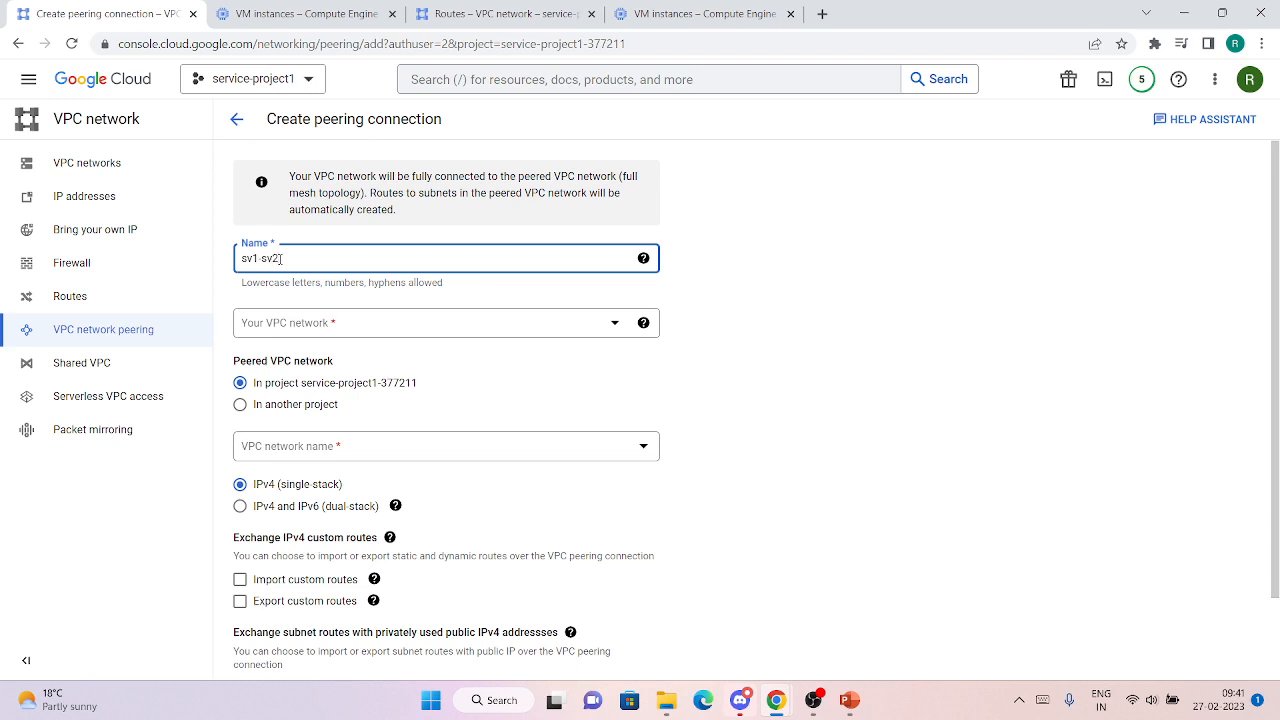
pyautogui.click(345, 323)
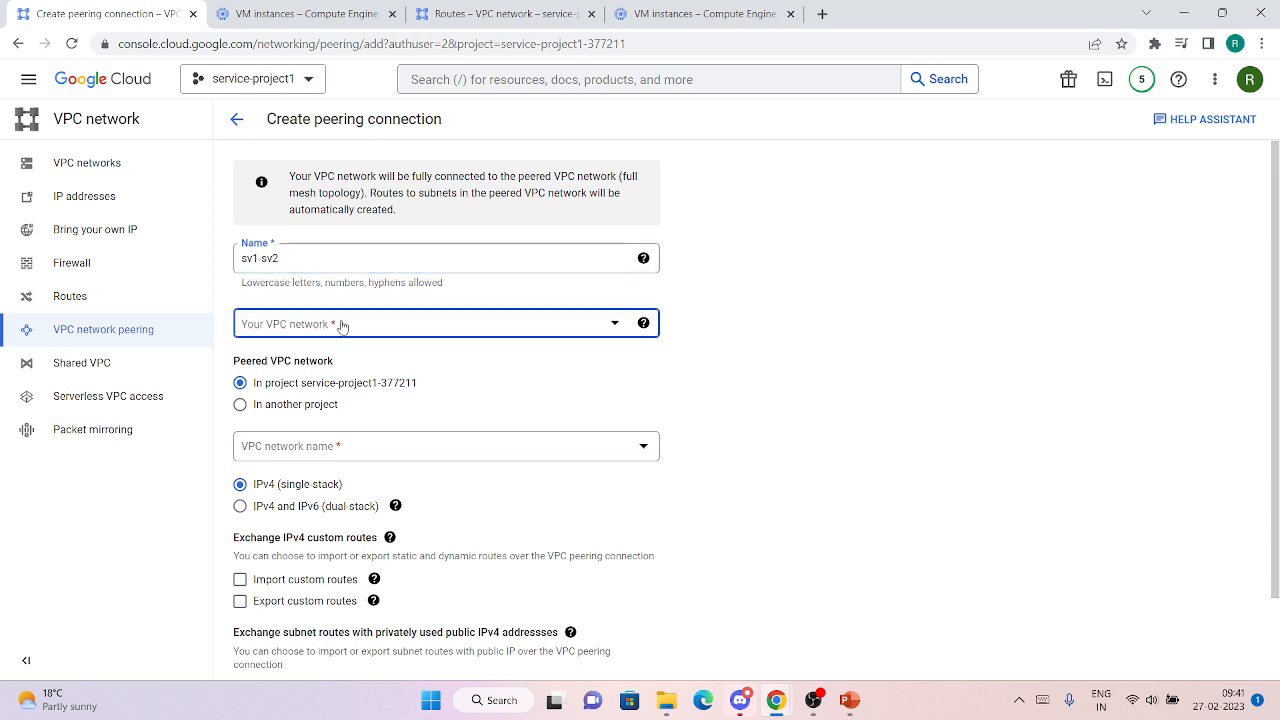
pyautogui.click(290, 385)
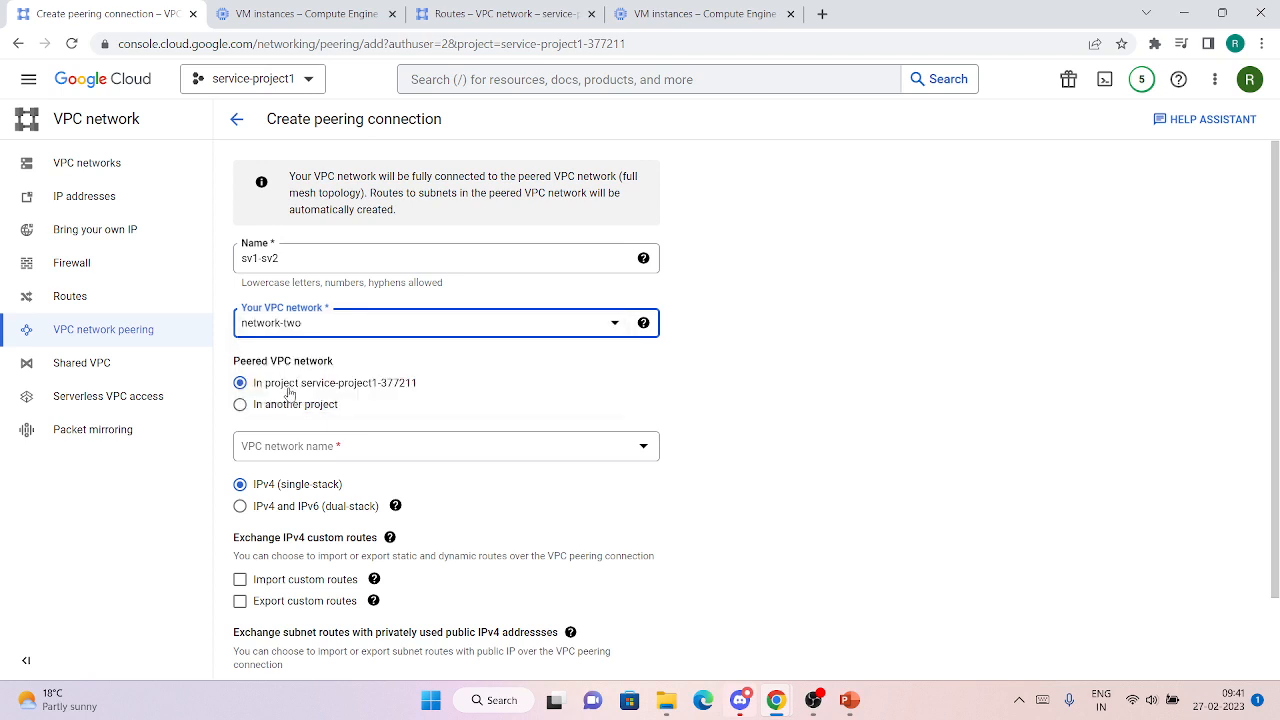
# - Set the peered VPC network to another project with the project ID service-project2-377211
pyautogui.scroll(-1, 340, 395)
pyautogui.scroll(-1, 340, 395)
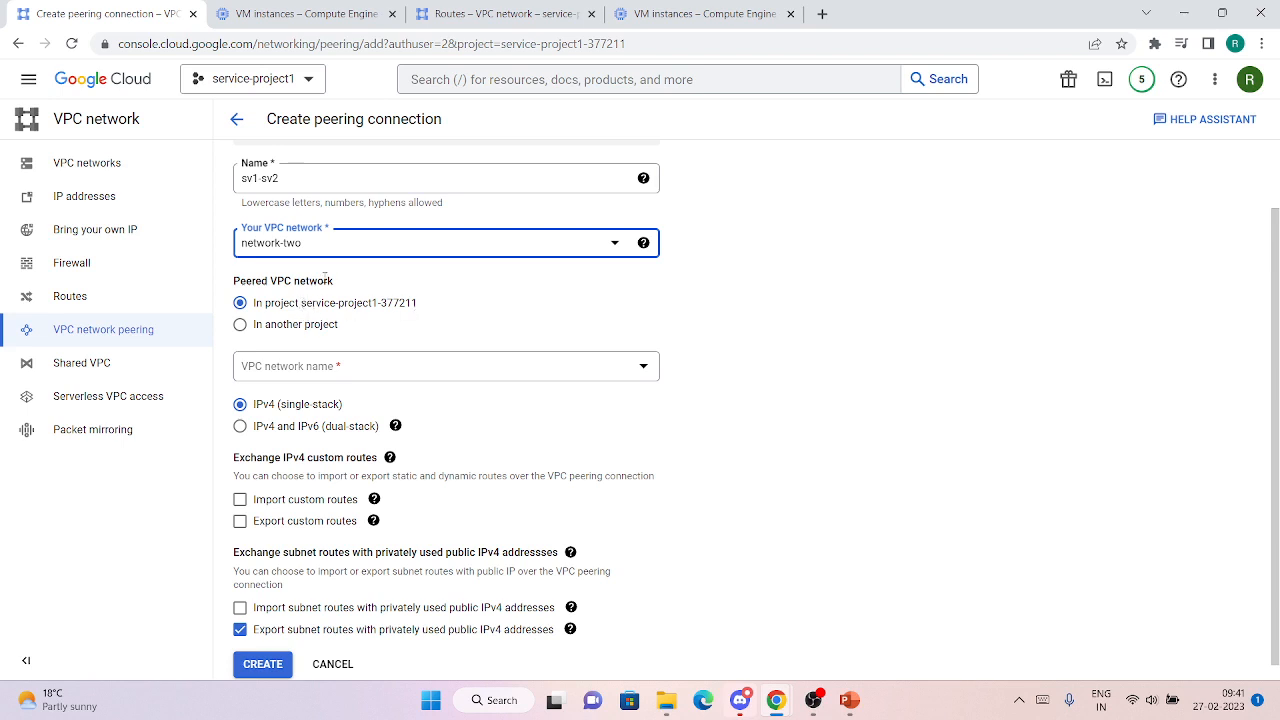
pyautogui.moveTo(301, 304); pyautogui.dragTo(424, 310)
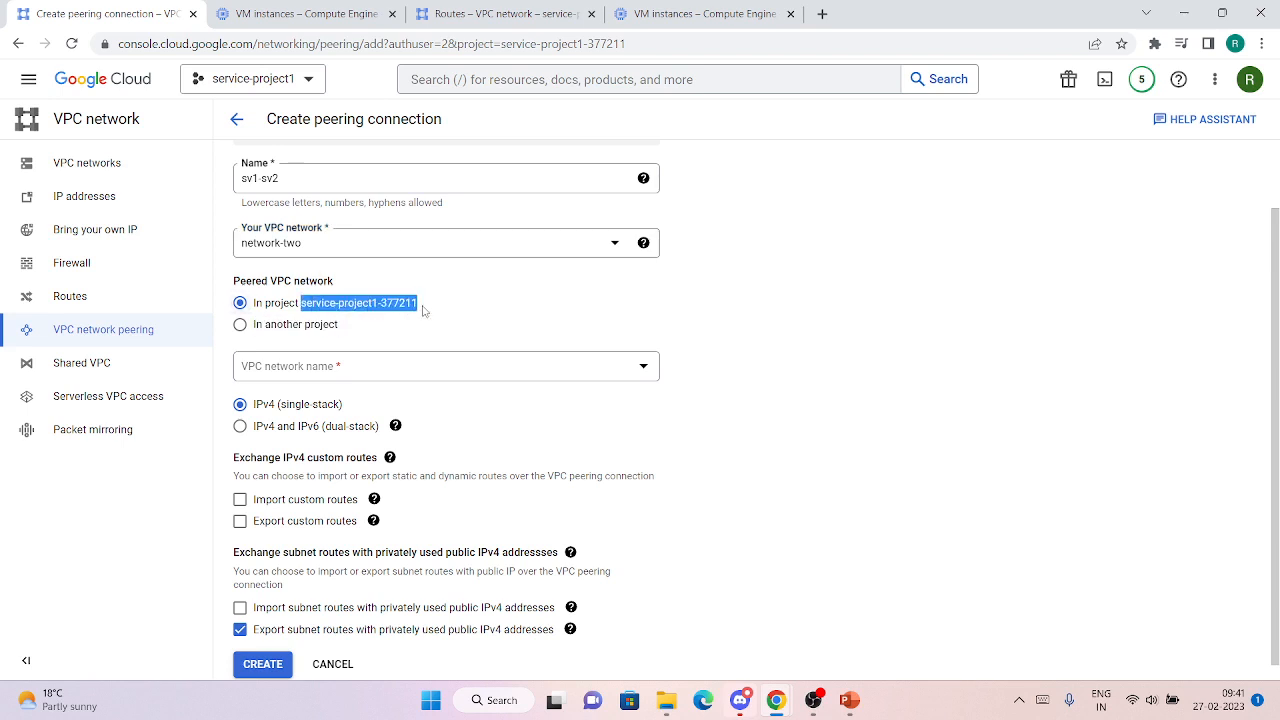
pyautogui.click(290, 330)
pyautogui.click(290, 330)
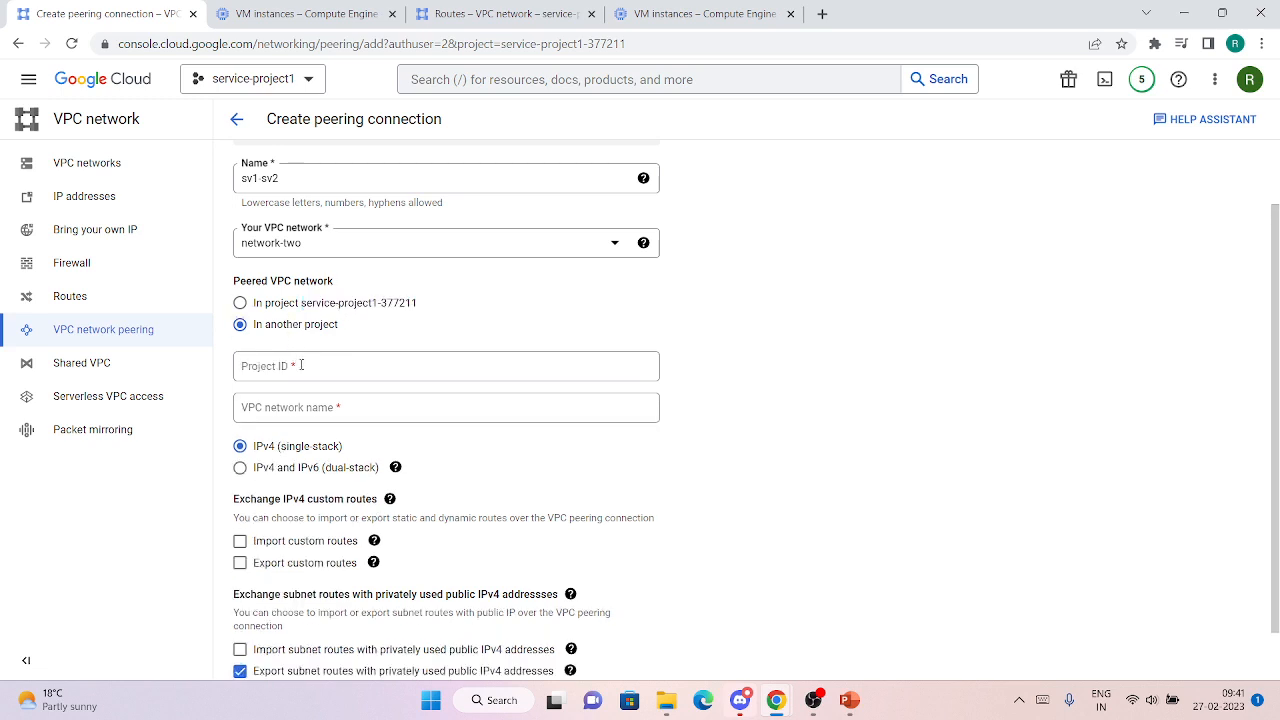
pyautogui.click(301, 364)
pyautogui.hotkey('ctrl', 'v')
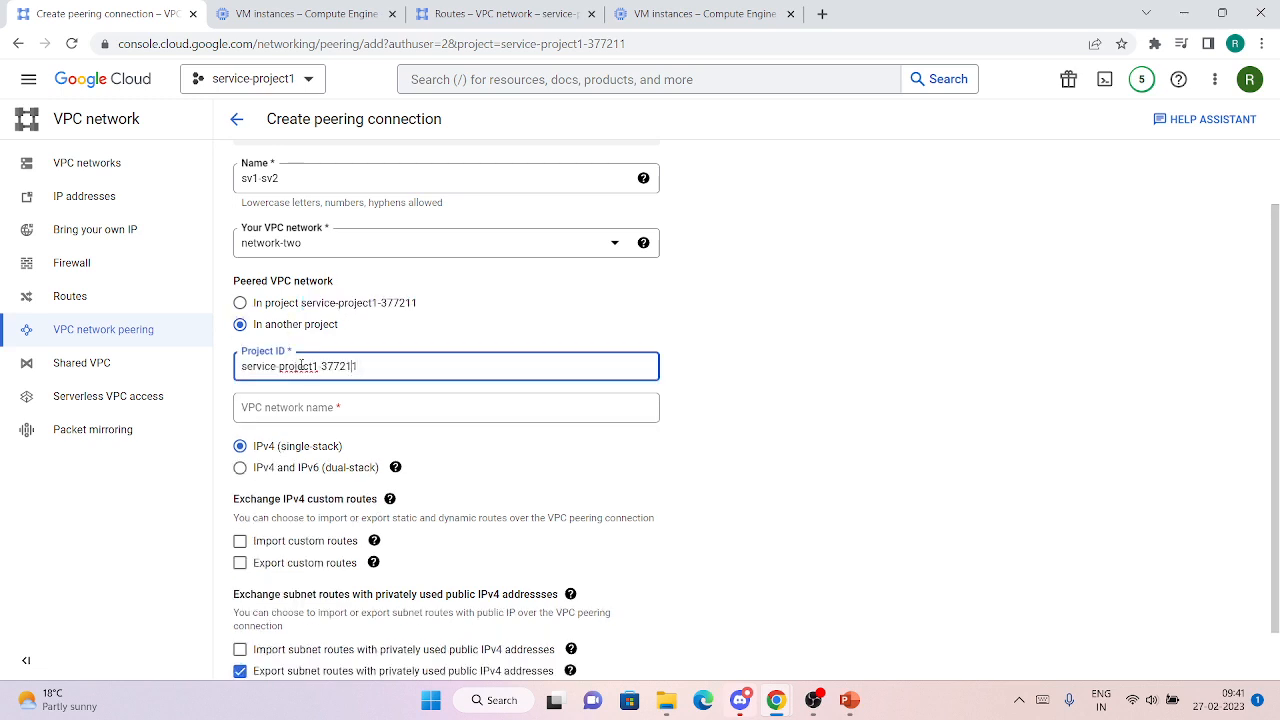
pyautogui.press('BackSpace')
pyautogui.write('2')
# - Copy the name network-one from service-project2's VPC networks and enter it as the peered VPC network name
pyautogui.click(347, 405)
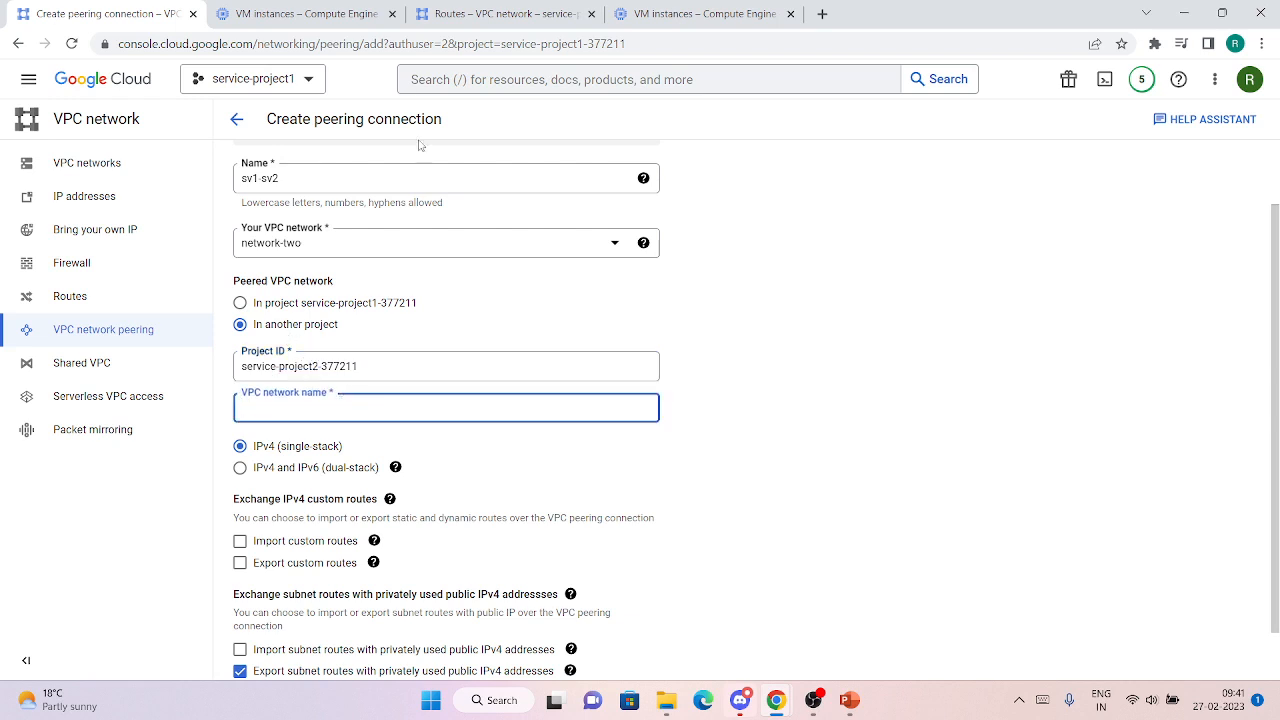
pyautogui.click(522, 12)
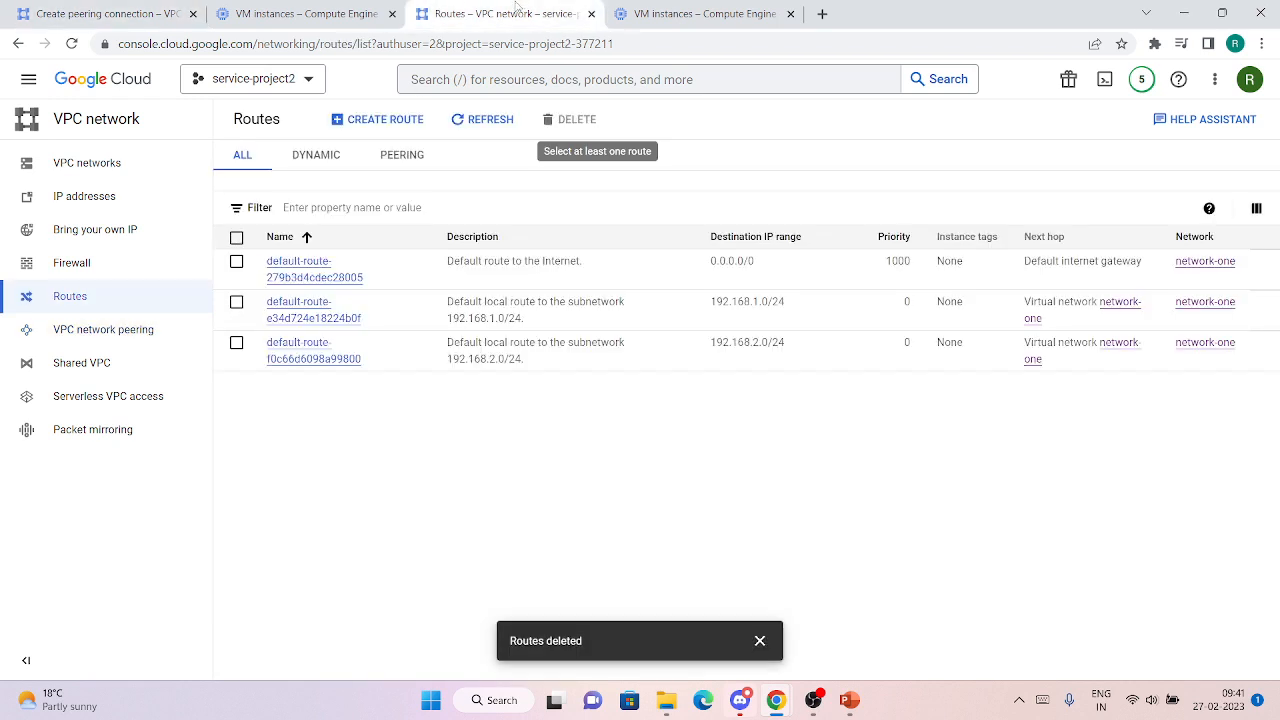
pyautogui.click(81, 170)
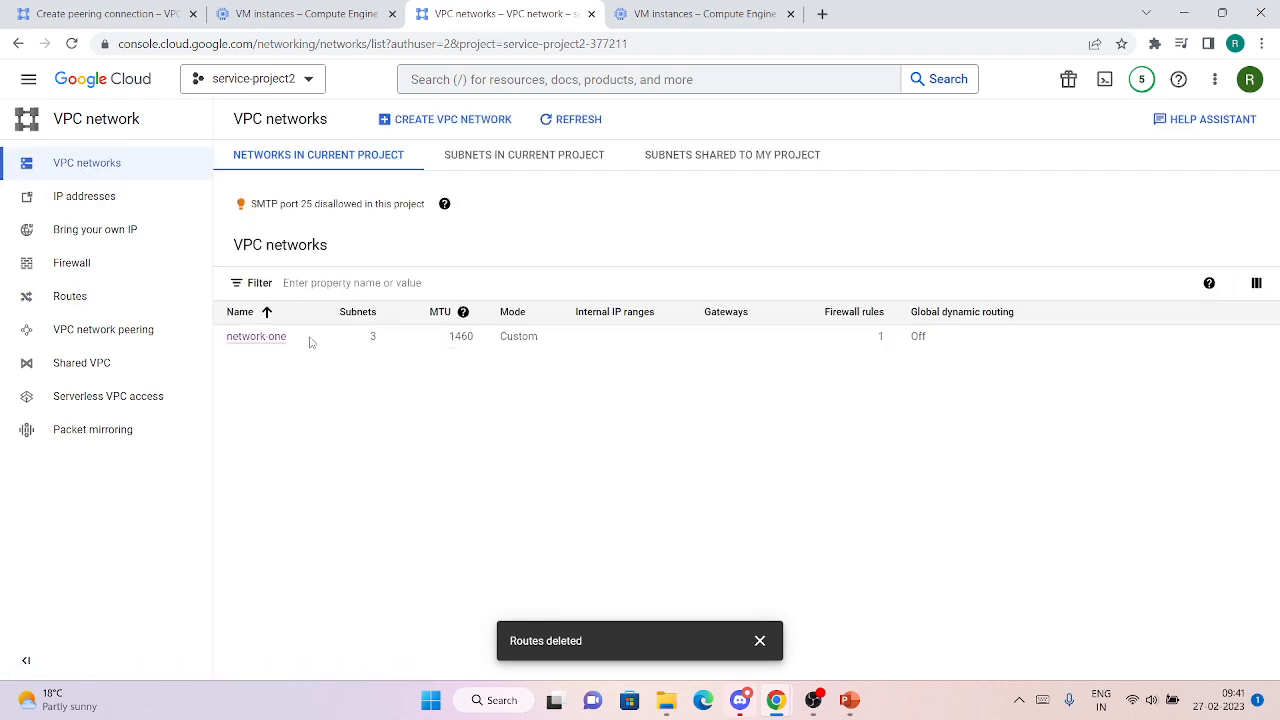
pyautogui.moveTo(290, 347); pyautogui.dragTo(225, 350)
pyautogui.hotkey('ctrl', 'c')
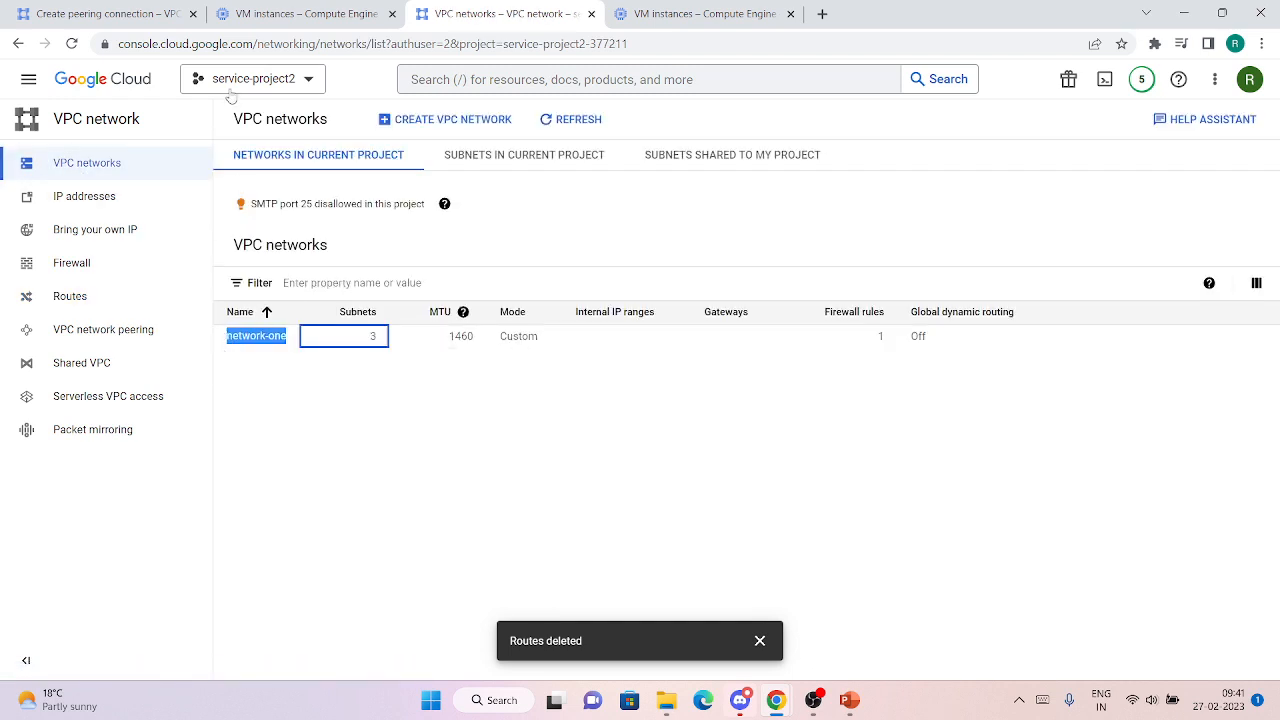
pyautogui.click(154, 20)
pyautogui.hotkey('ctrl', 'v')
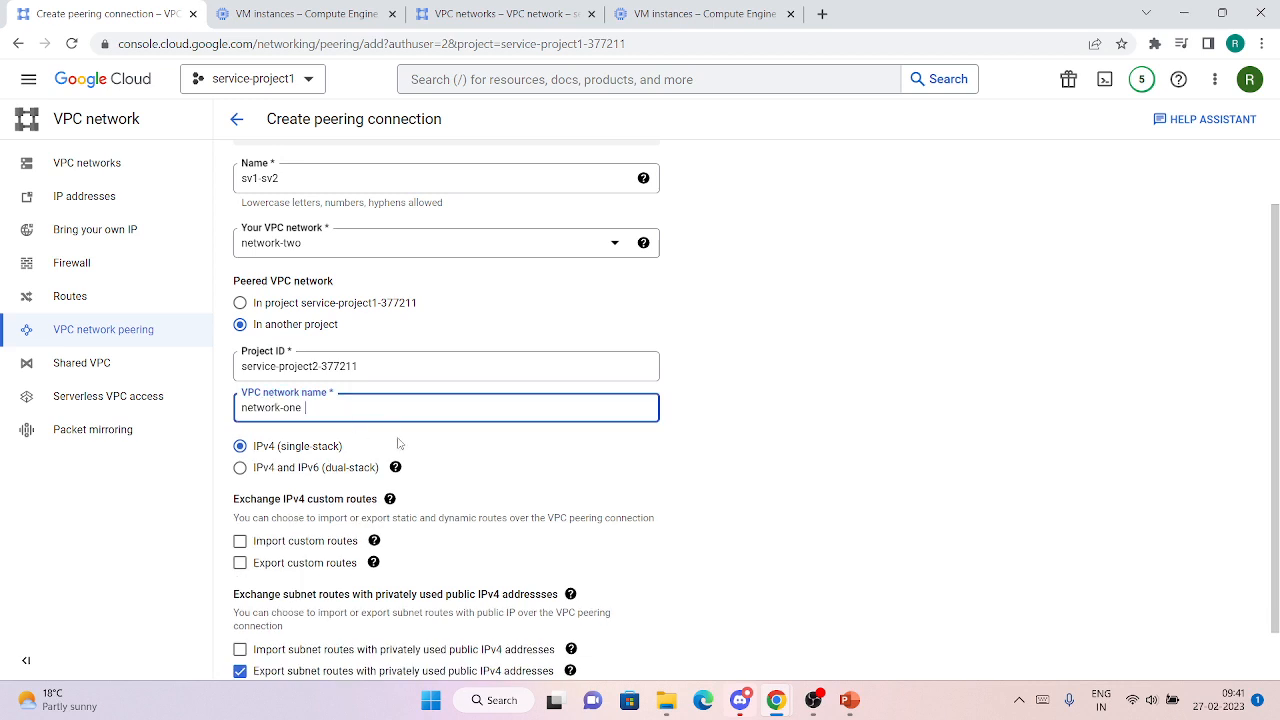
# - Create the sv1-sv2 peering connection with the default IPv4 and route exchange options
pyautogui.click(579, 511)
pyautogui.scroll(-1, 611, 521)
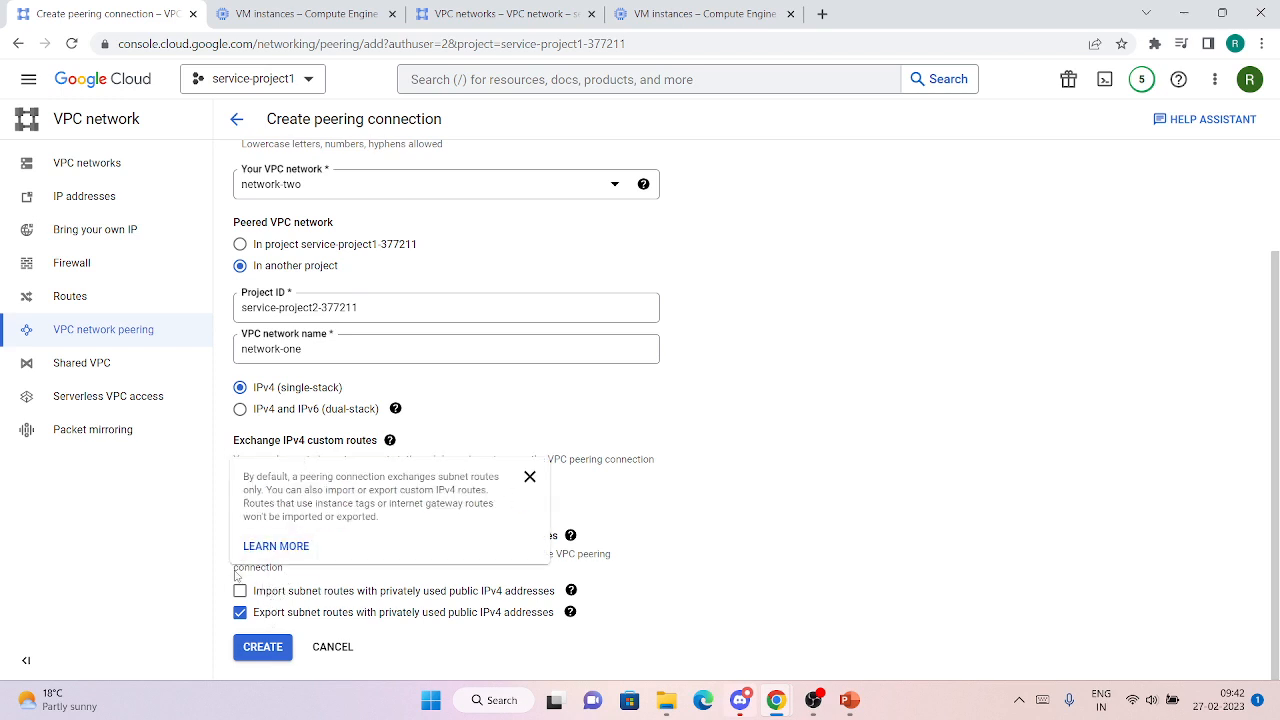
pyautogui.click(256, 655)
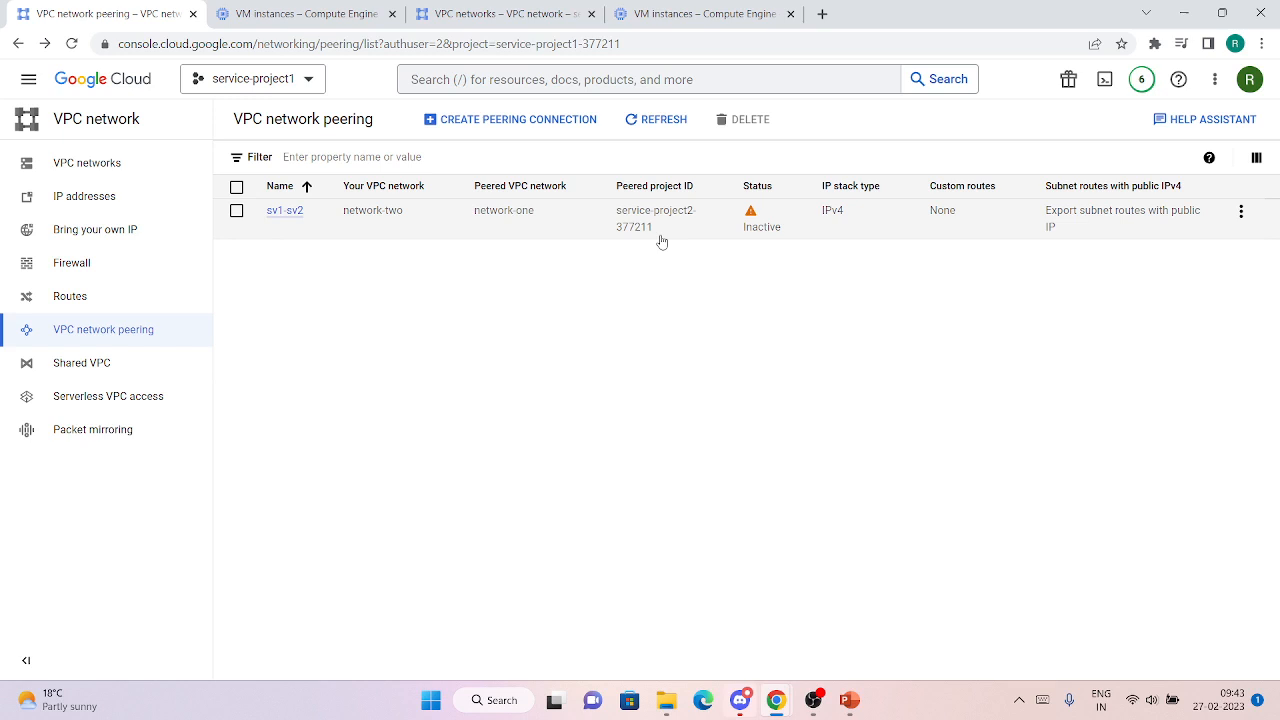
# - Start a VPC peering connection in service-project2 named sv2-sv1 with network-one as its own VPC network
pyautogui.click(461, 8)
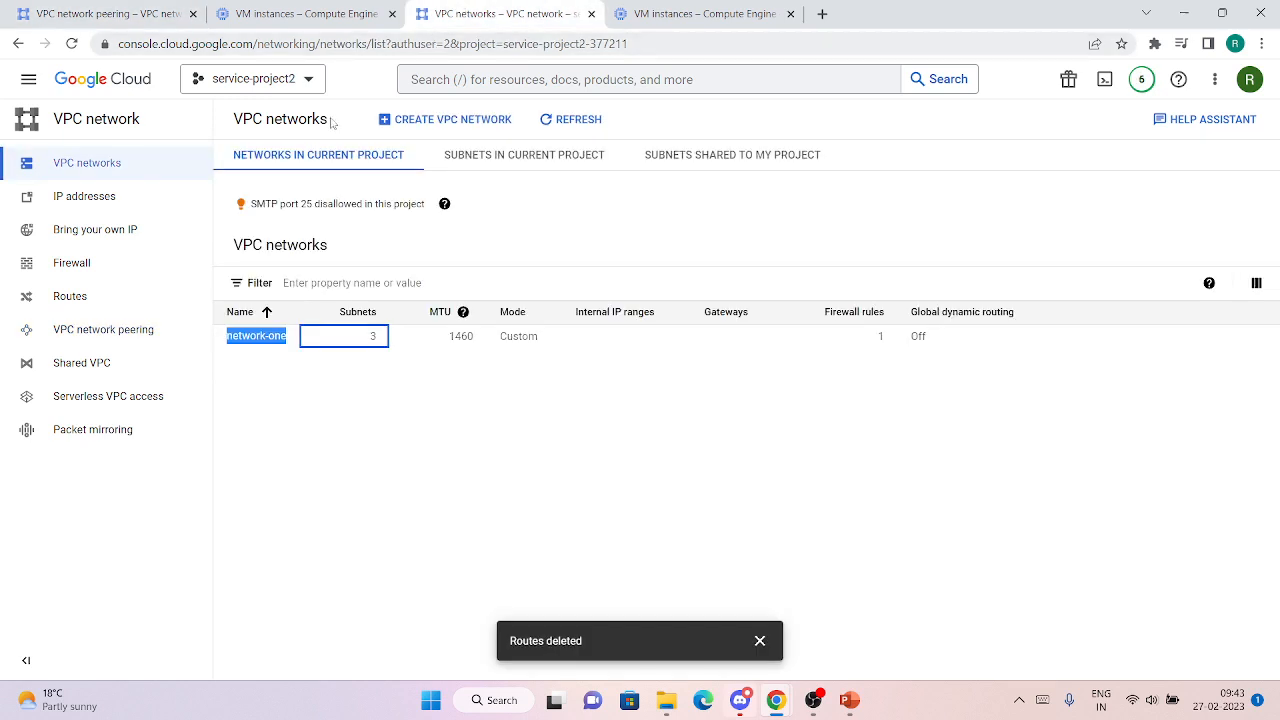
pyautogui.click(270, 383)
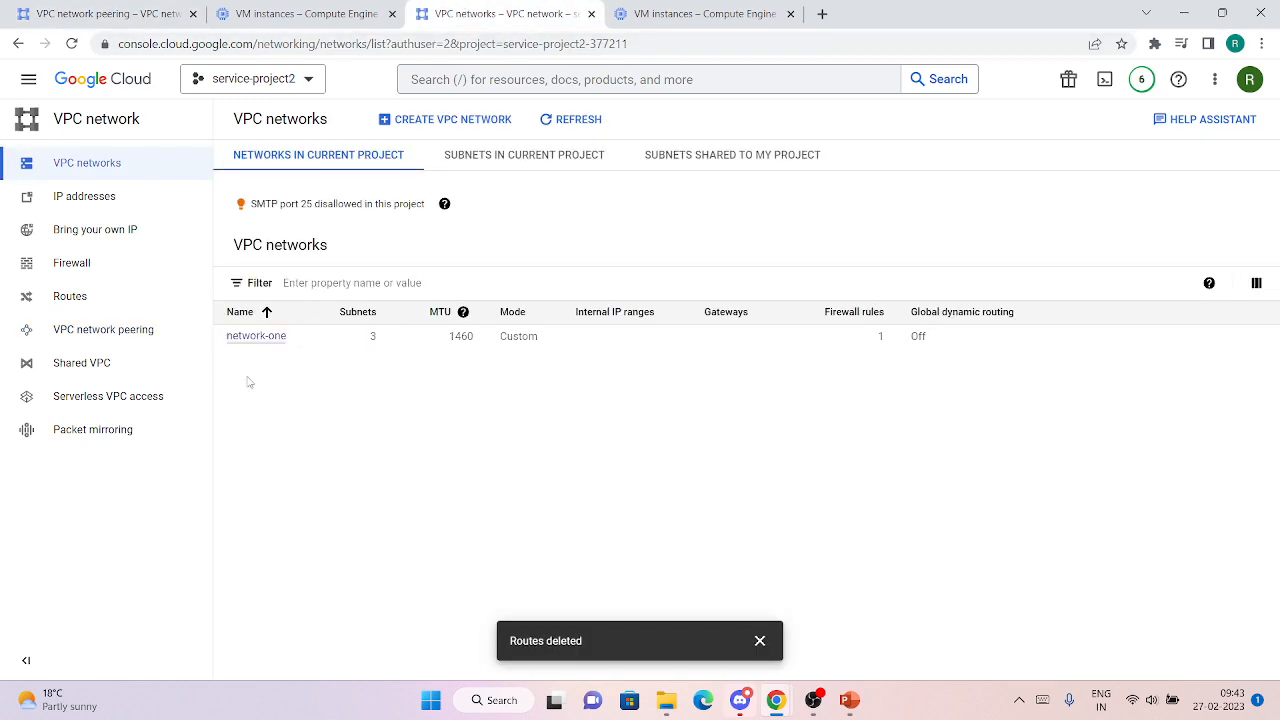
pyautogui.click(111, 340)
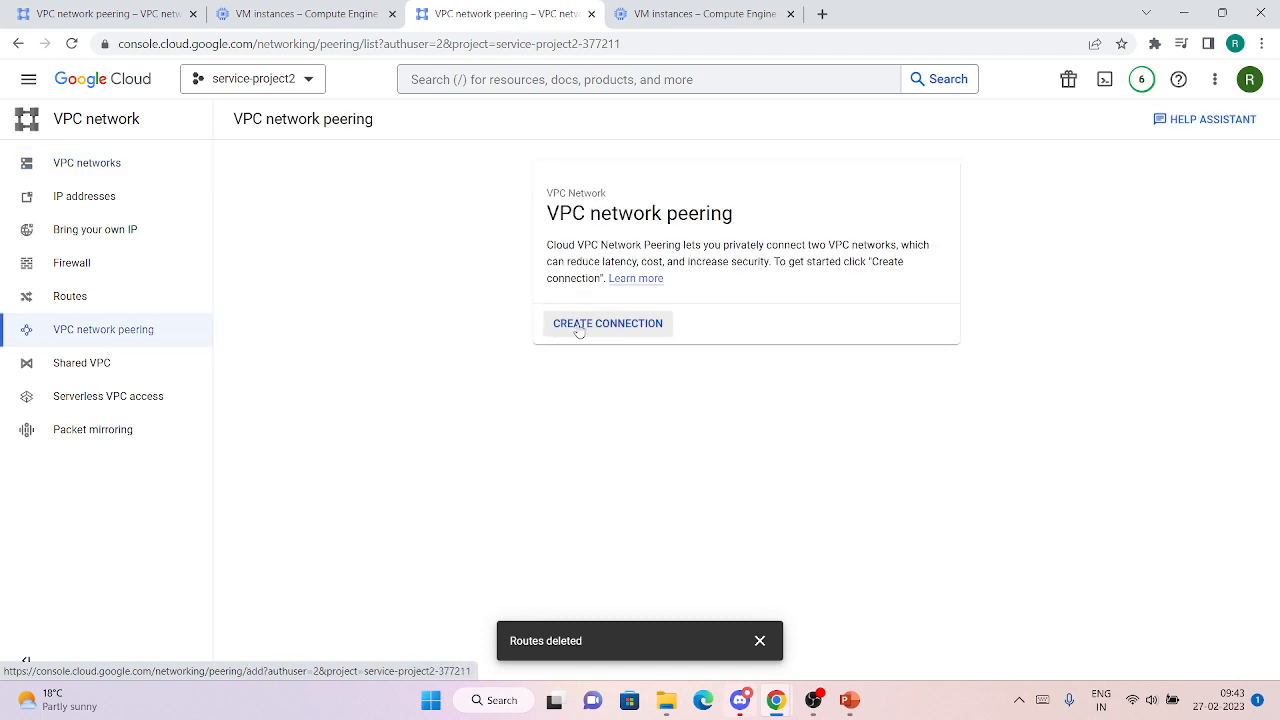
pyautogui.click(579, 325)
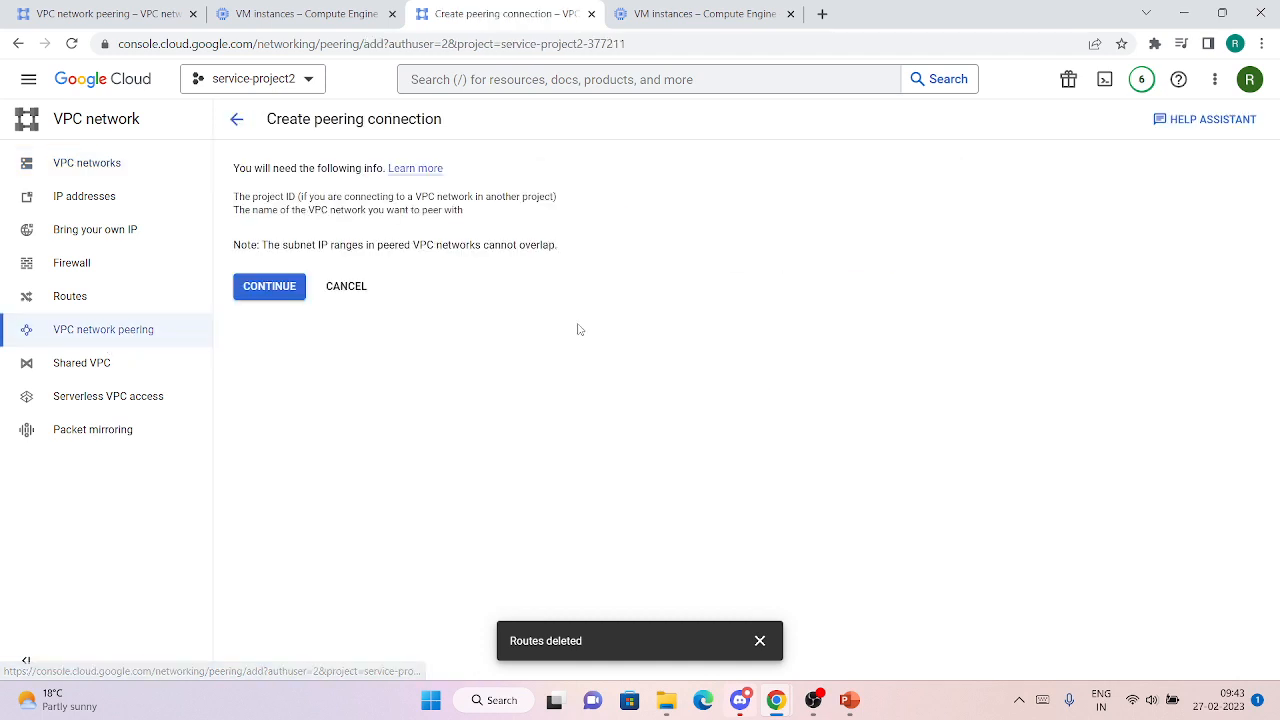
pyautogui.click(268, 287)
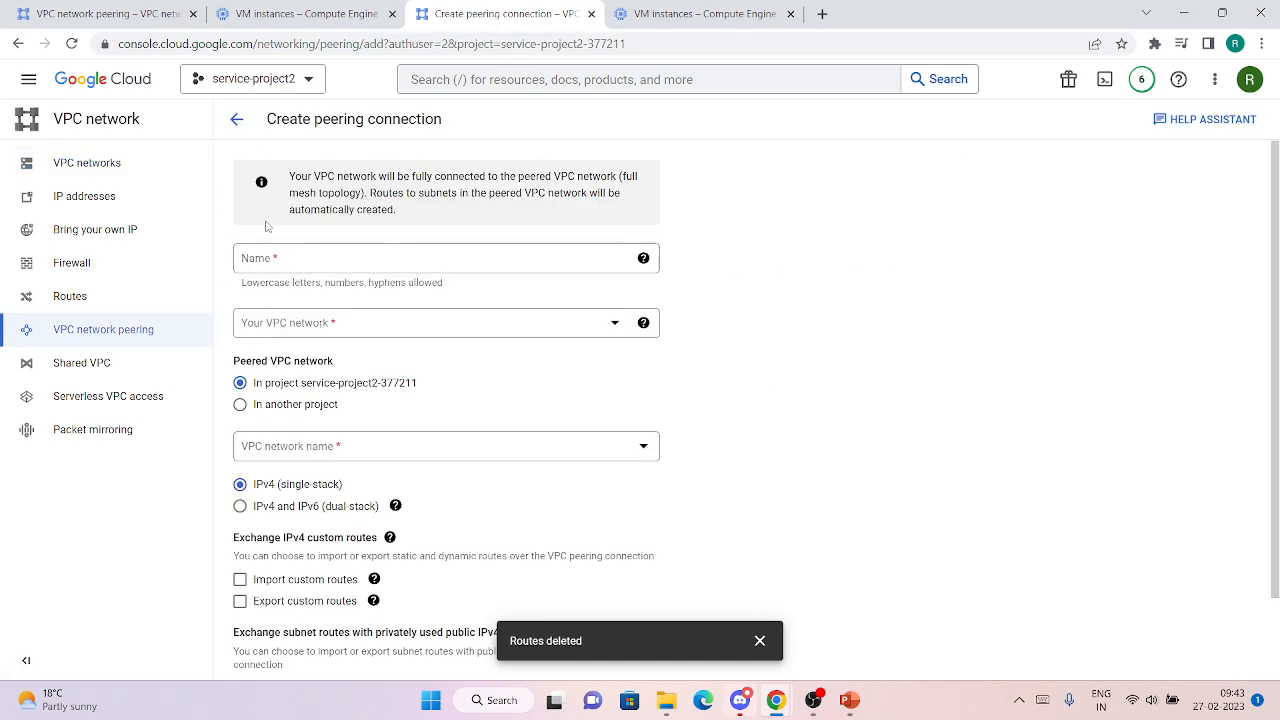
pyautogui.click(270, 258)
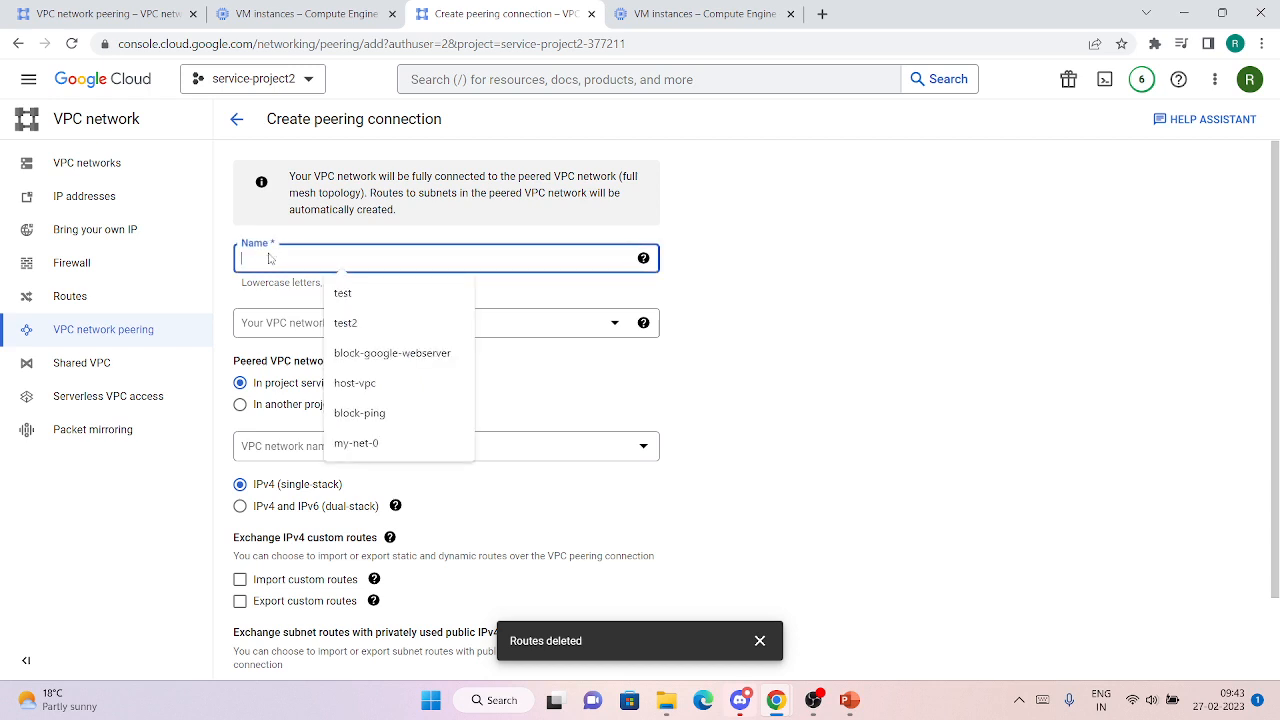
pyautogui.write('sv2 sv1')
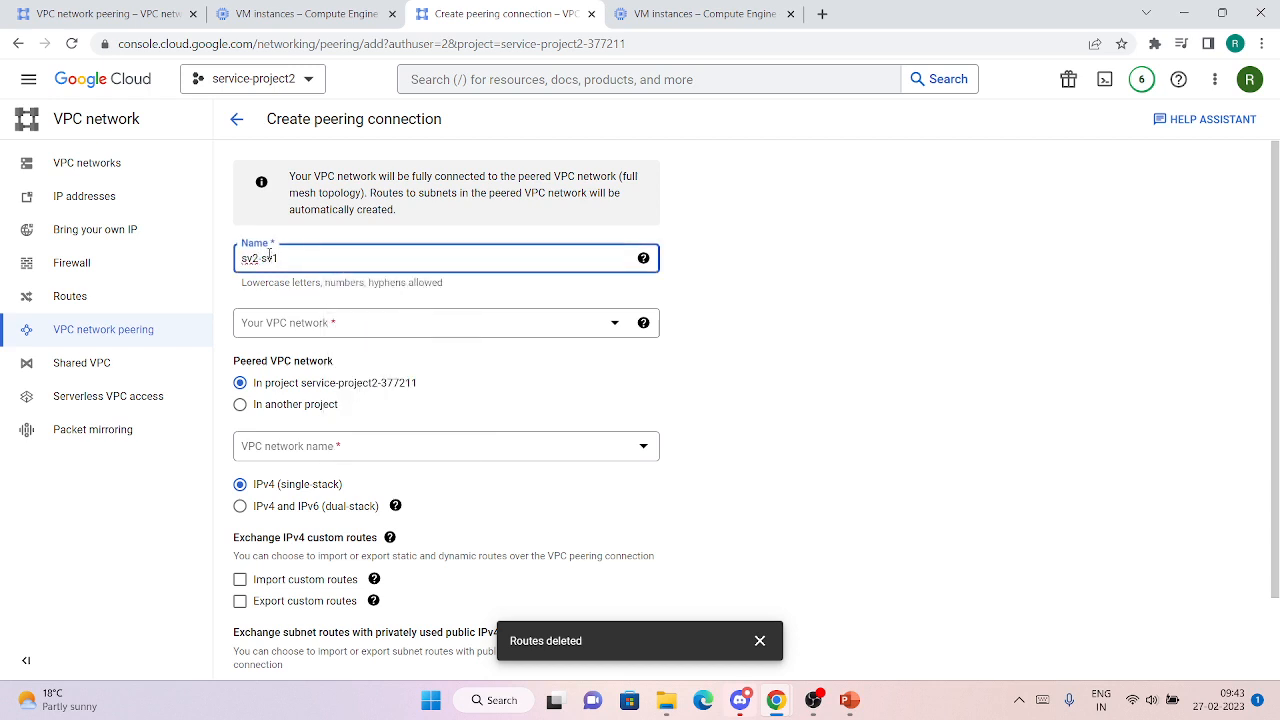
pyautogui.click(345, 322)
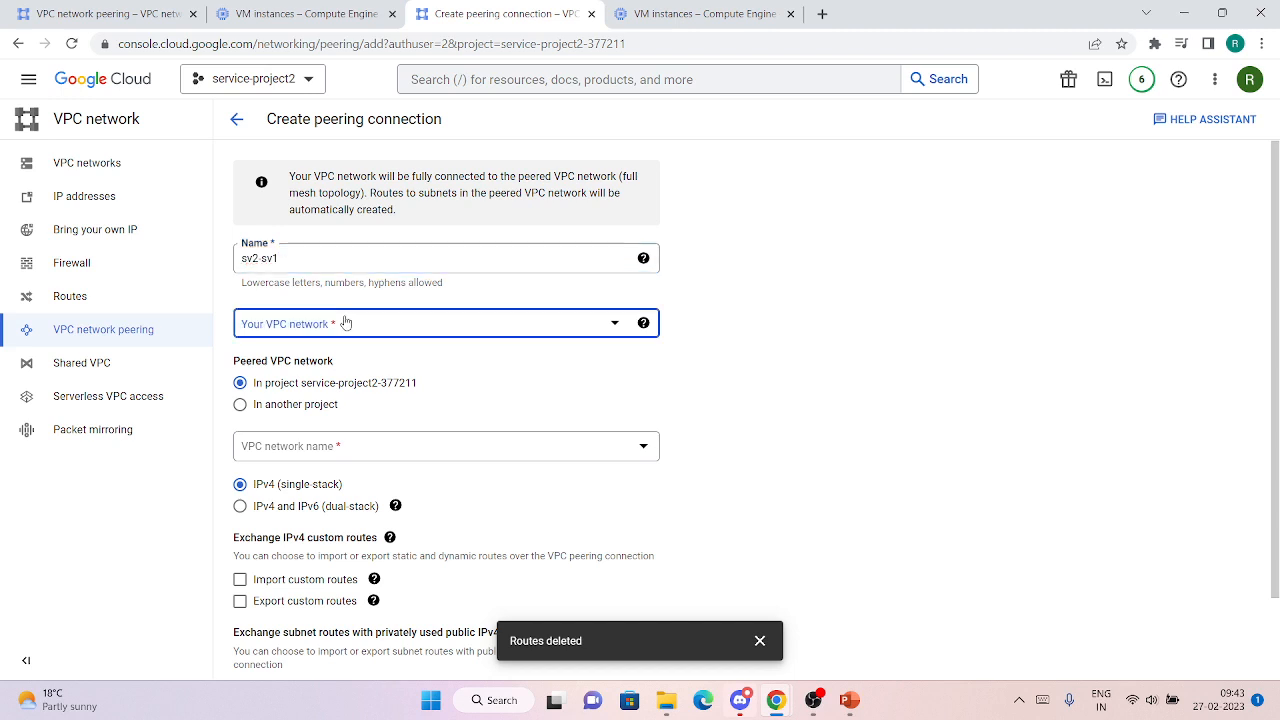
pyautogui.click(303, 384)
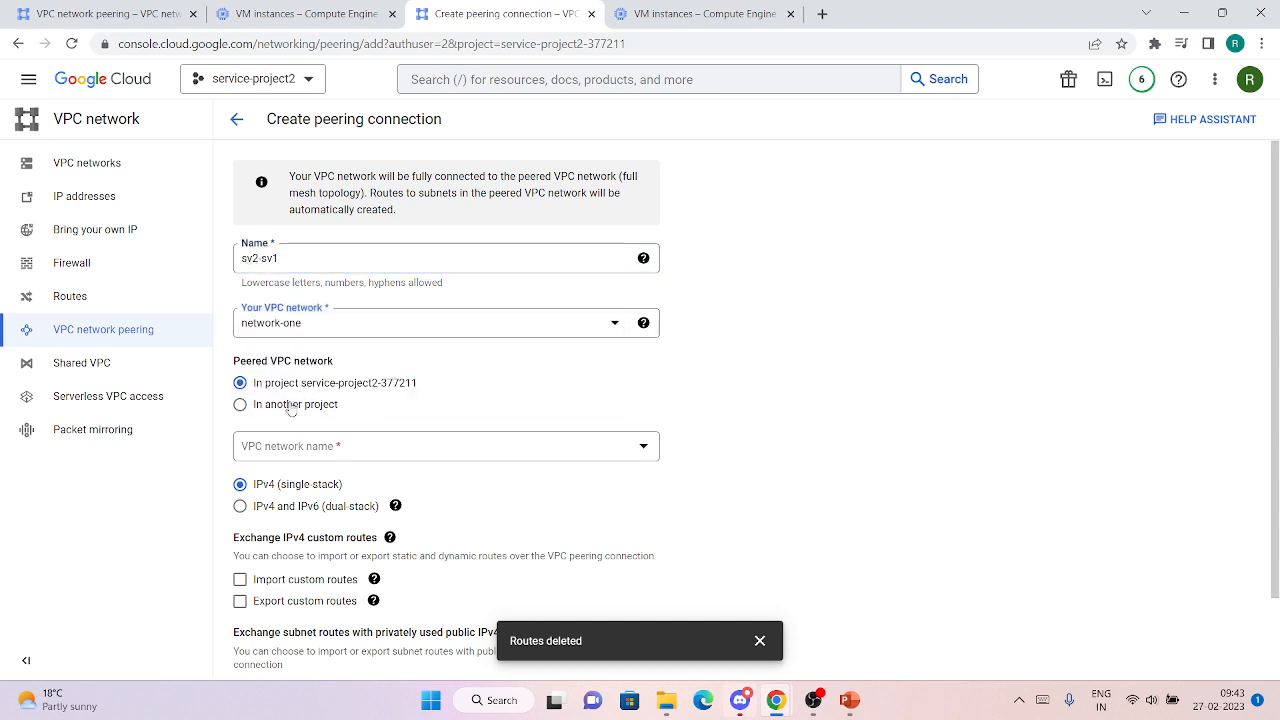
# - Set the peered VPC network to another project with the project ID service-project1-377211
pyautogui.click(300, 403)
pyautogui.click(314, 440)
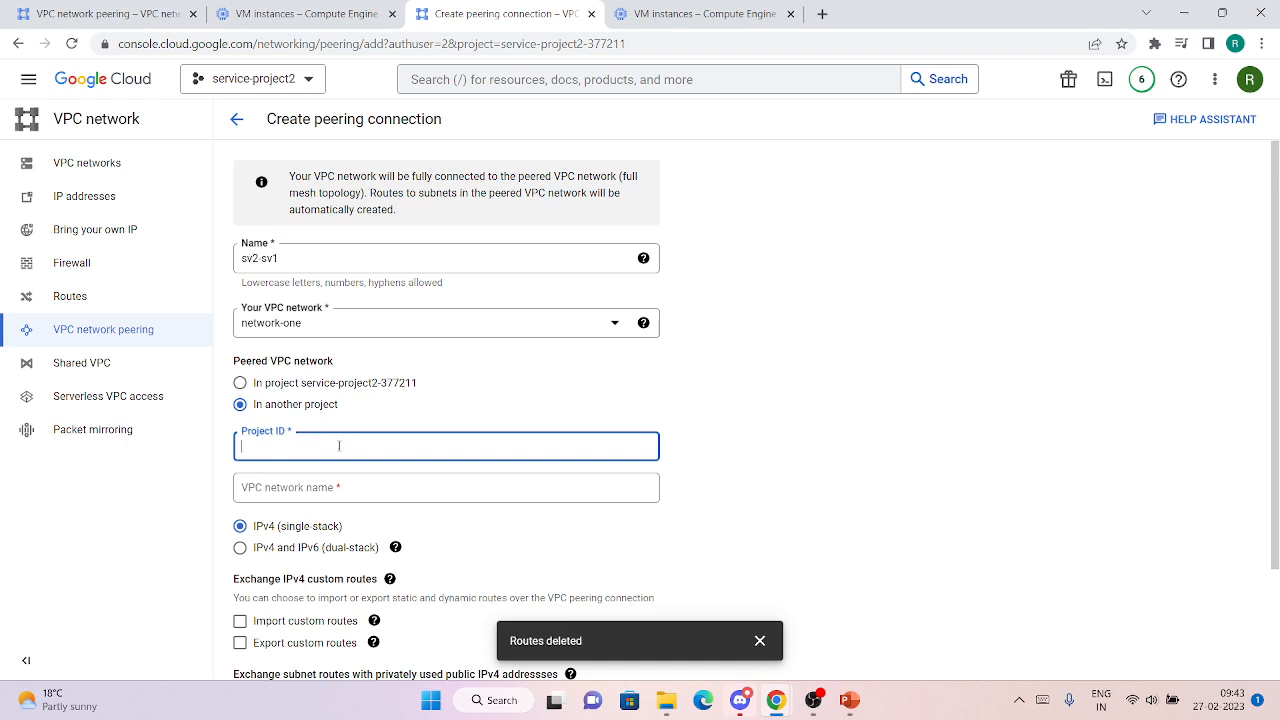
pyautogui.press('Down')
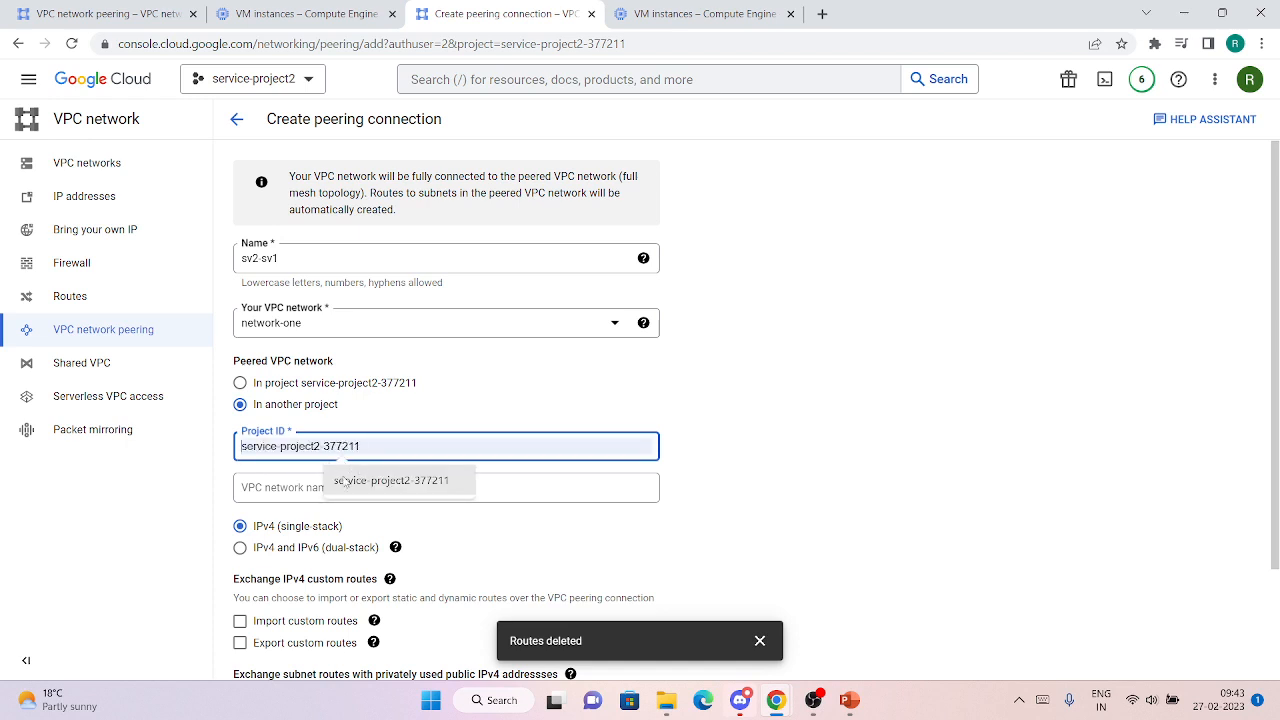
pyautogui.click(345, 483)
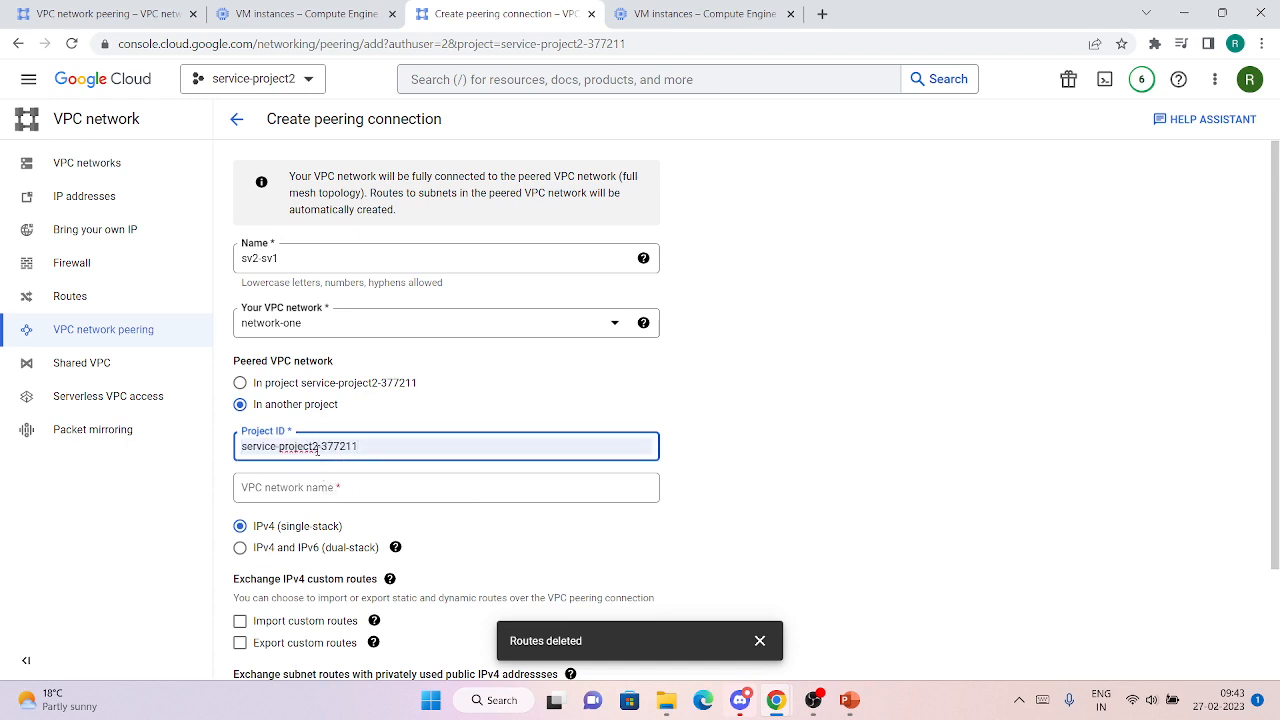
pyautogui.scroll(-2, 316, 452)
# - Copy the name network-two from service-project1's peering list and enter it as the peered VPC network name in service-project2's connection
pyautogui.click(80, 13)
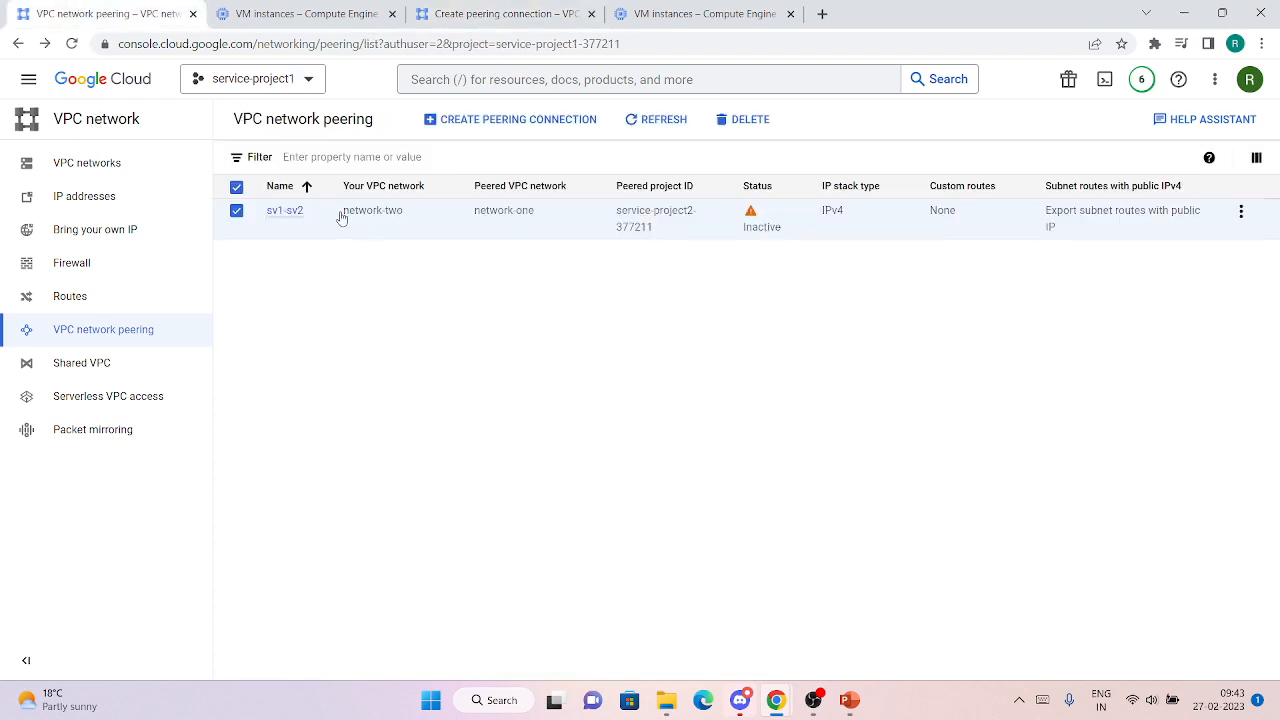
pyautogui.moveTo(341, 218); pyautogui.dragTo(406, 218)
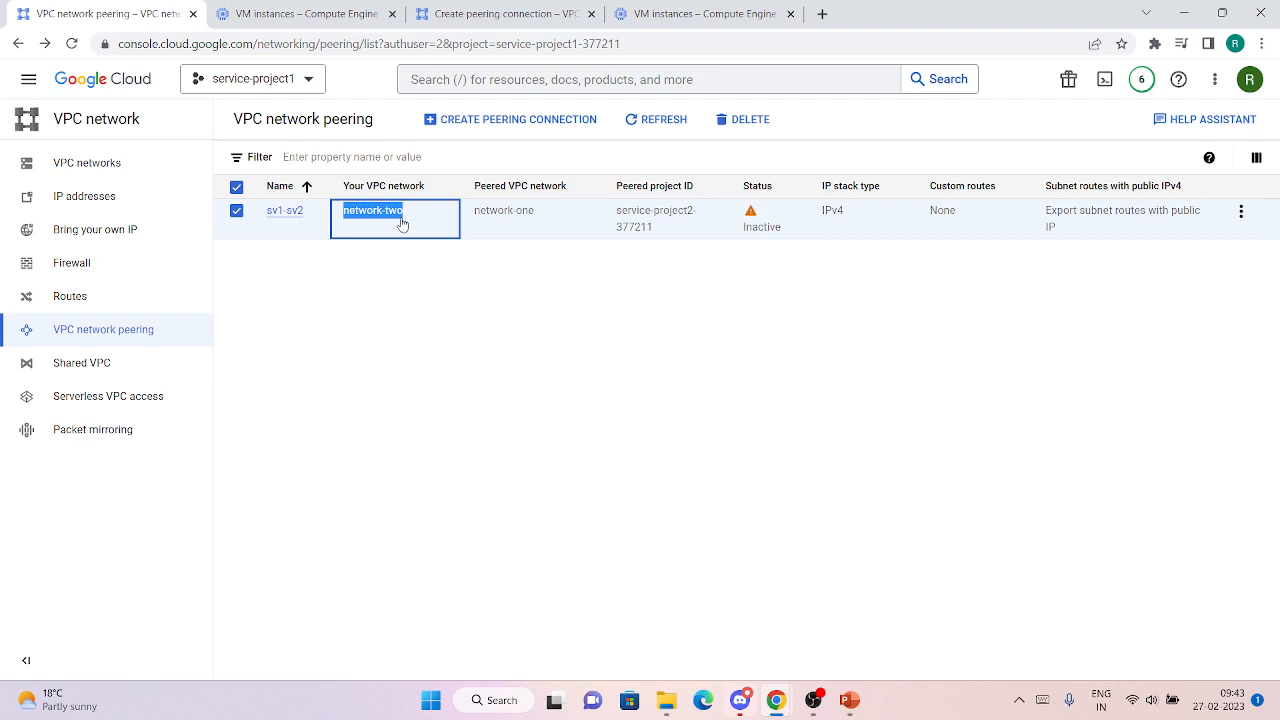
pyautogui.click(505, 13)
pyautogui.click(340, 397)
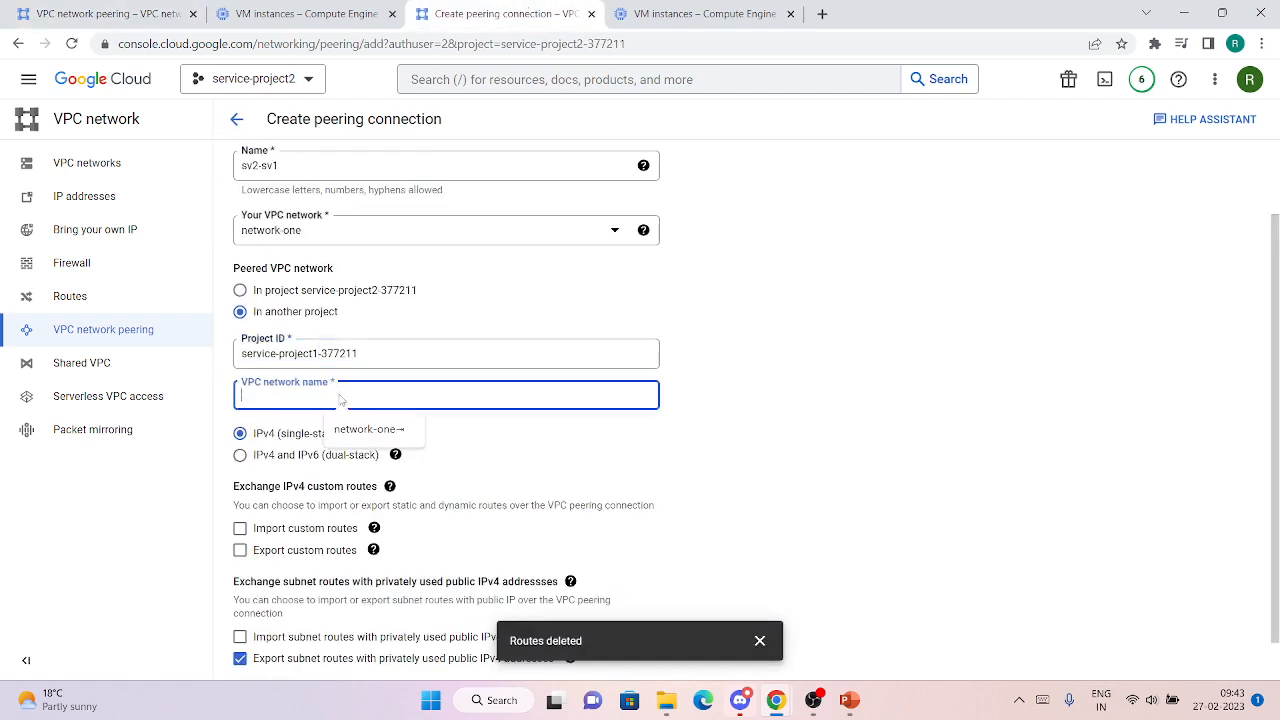
pyautogui.hotkey('ctrl', 'v')
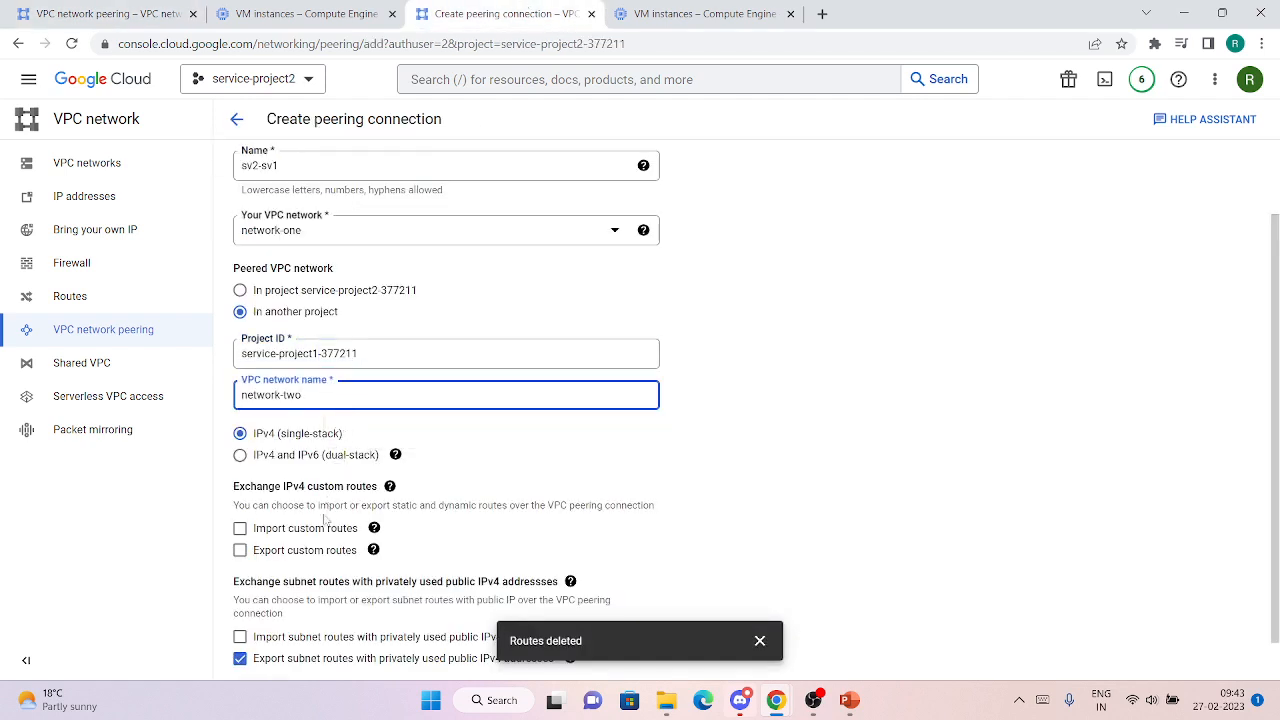
# - Create the sv2-sv1 peering connection with the default IPv4 and route exchange options
pyautogui.scroll(-1, 481, 461)
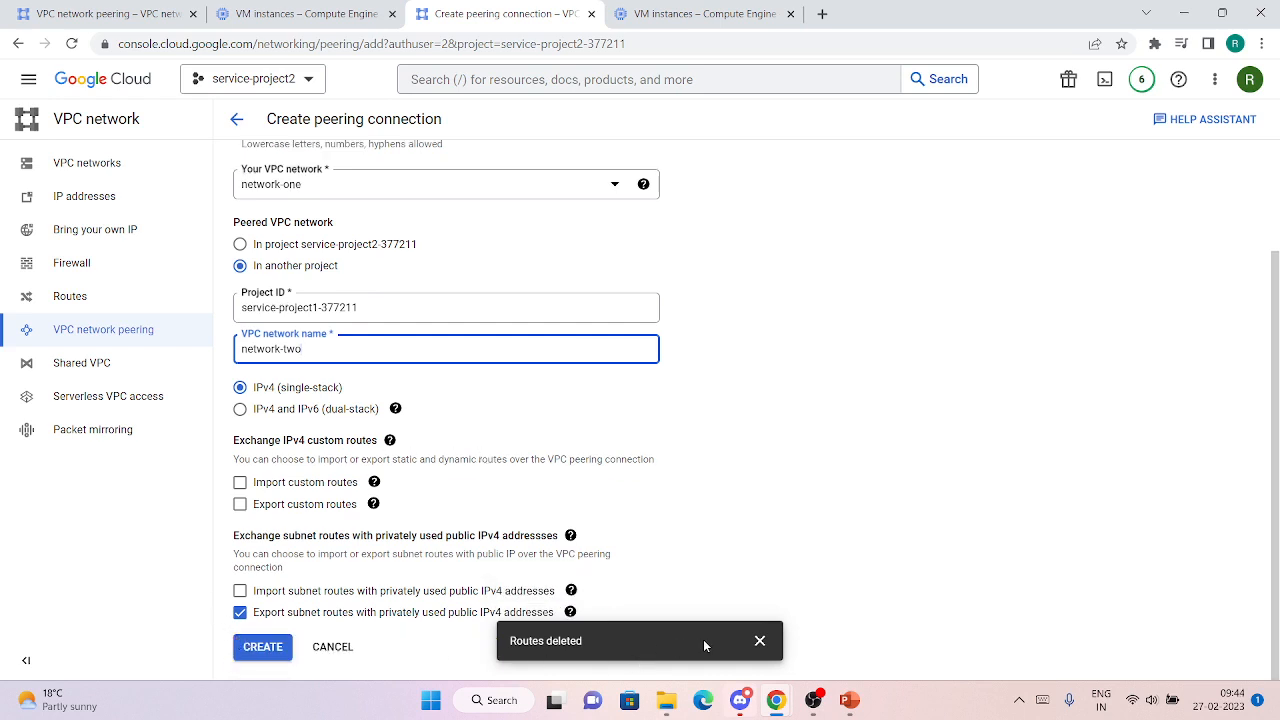
pyautogui.click(759, 641)
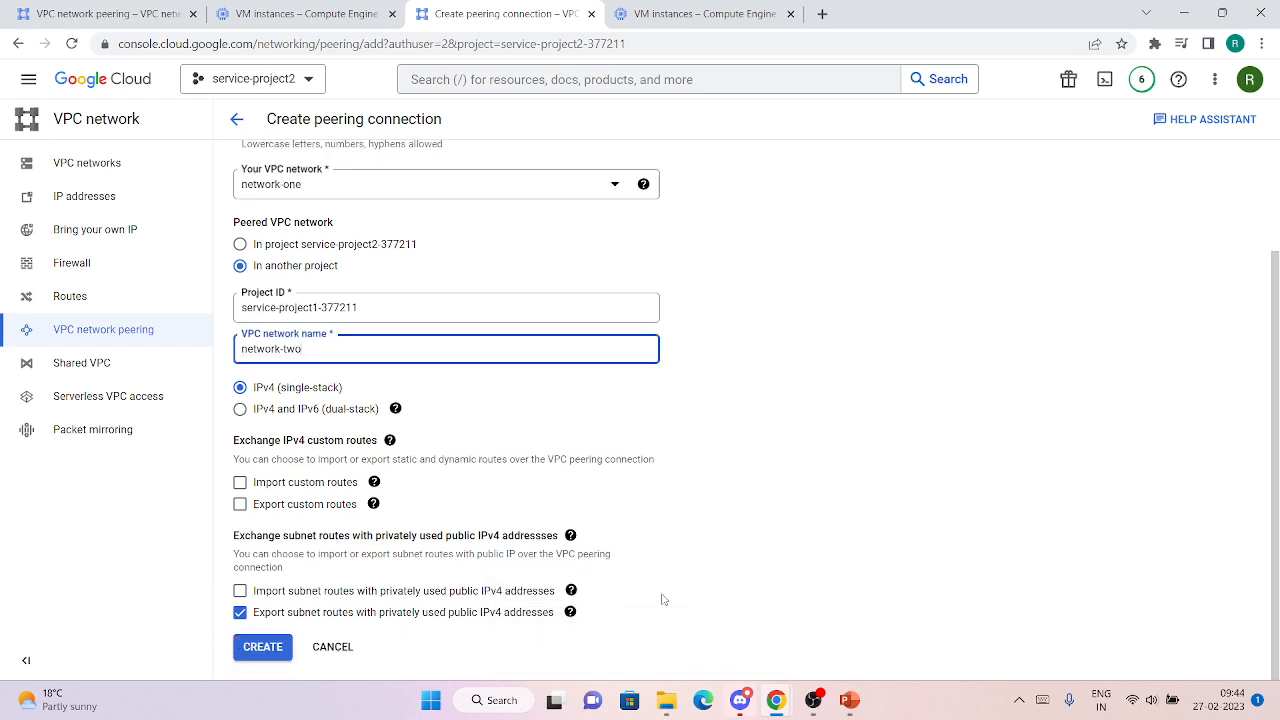
pyautogui.click(262, 650)
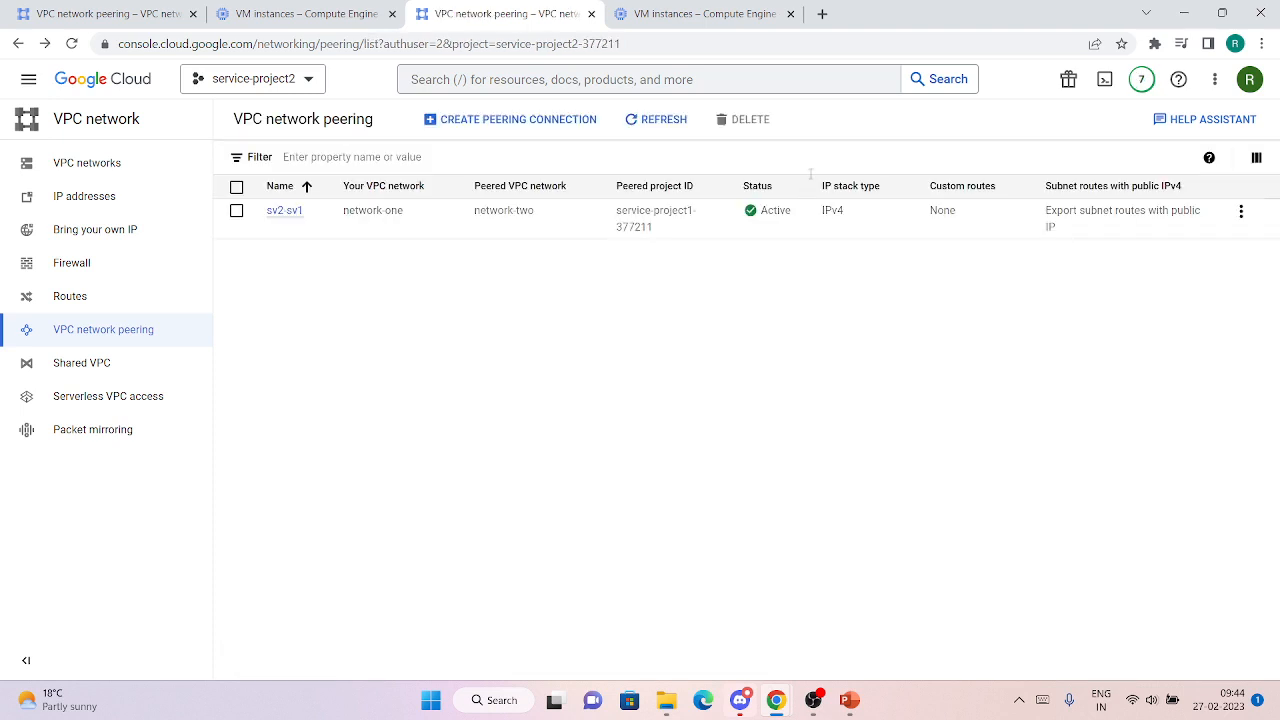
# - Refresh service-project1's VPC network peering list to check the status of sv1-sv2
pyautogui.click(97, 12)
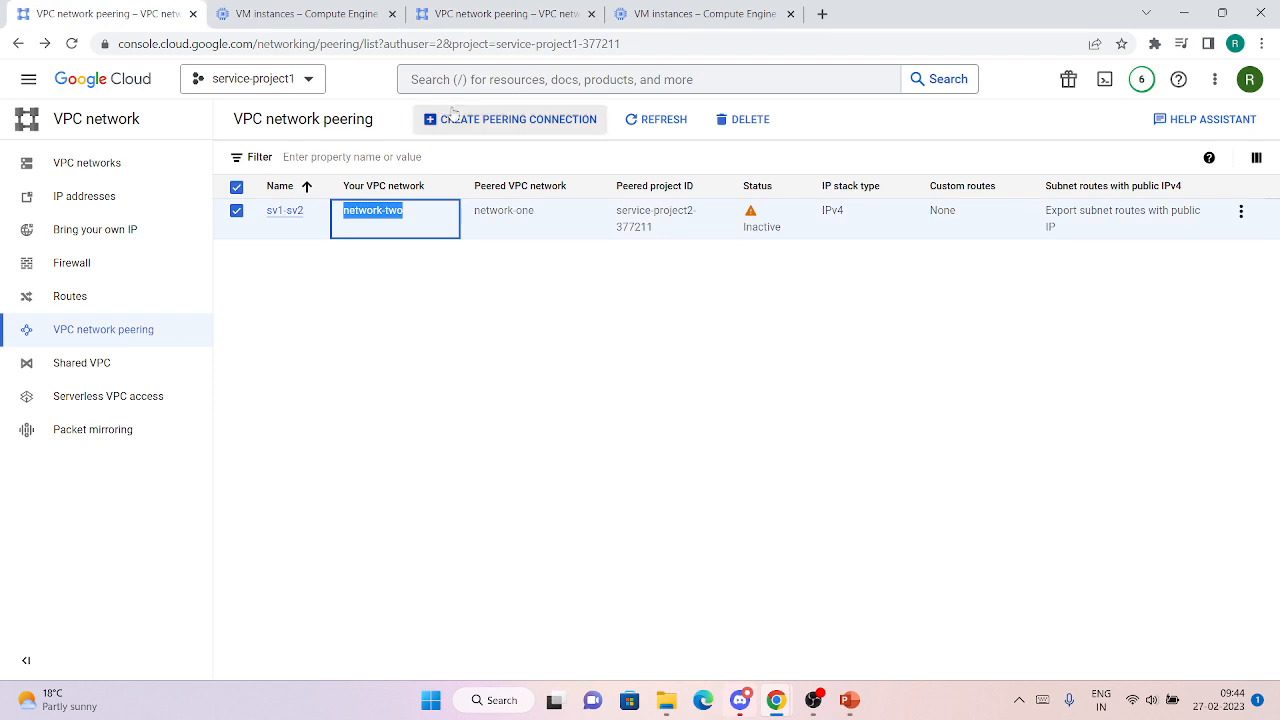
pyautogui.click(648, 119)
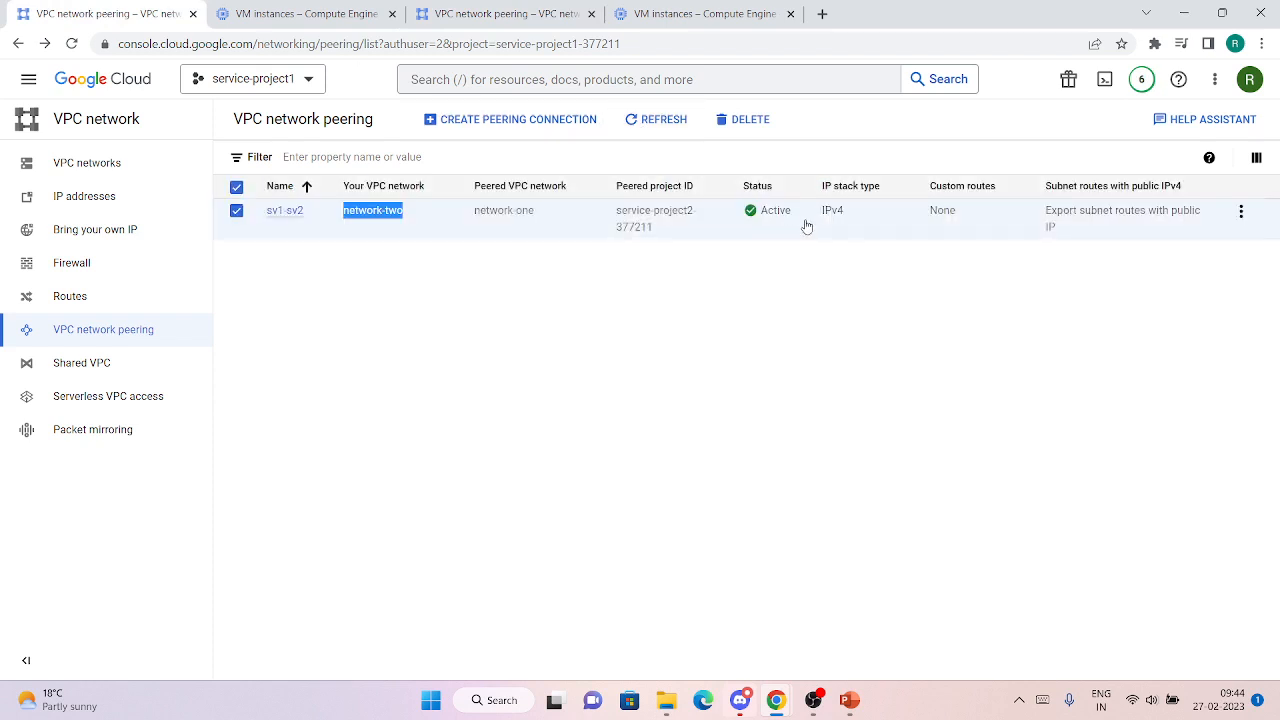
pyautogui.click(751, 293)
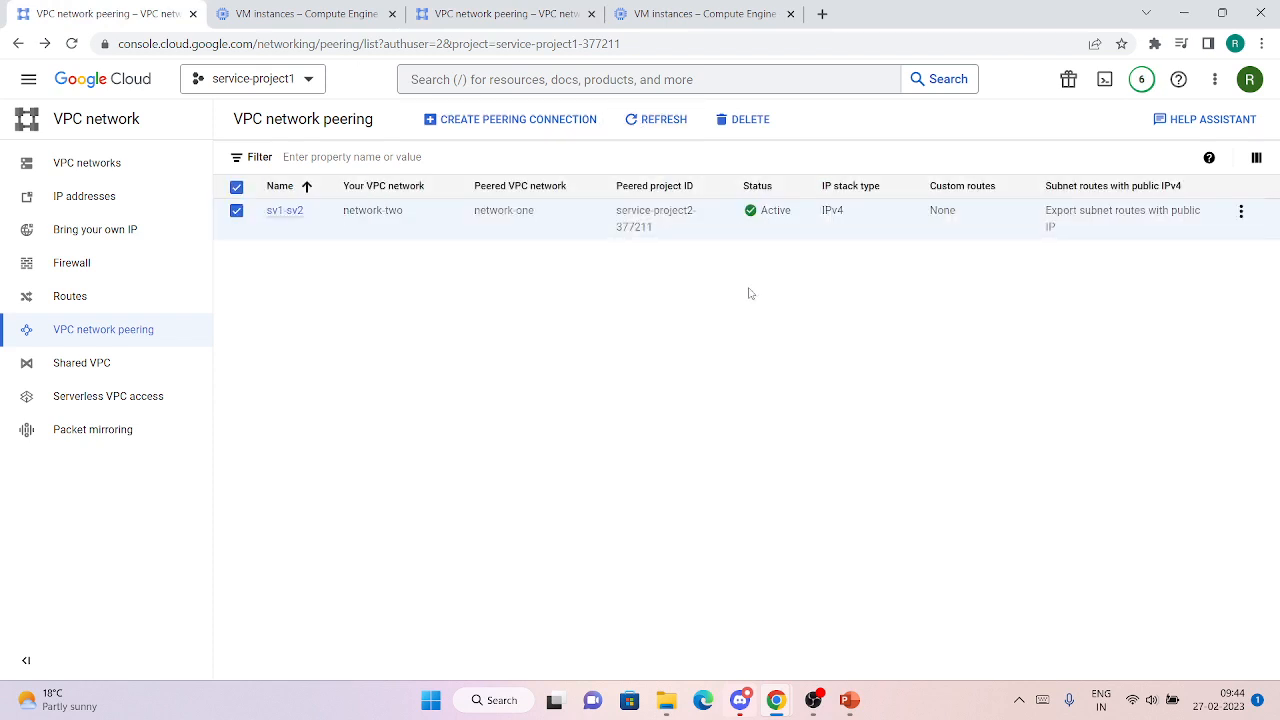
# - Open the details of the sv1-sv2 peering connection and examine its imported and exported routes
pyautogui.click(286, 221)
pyautogui.click(292, 213)
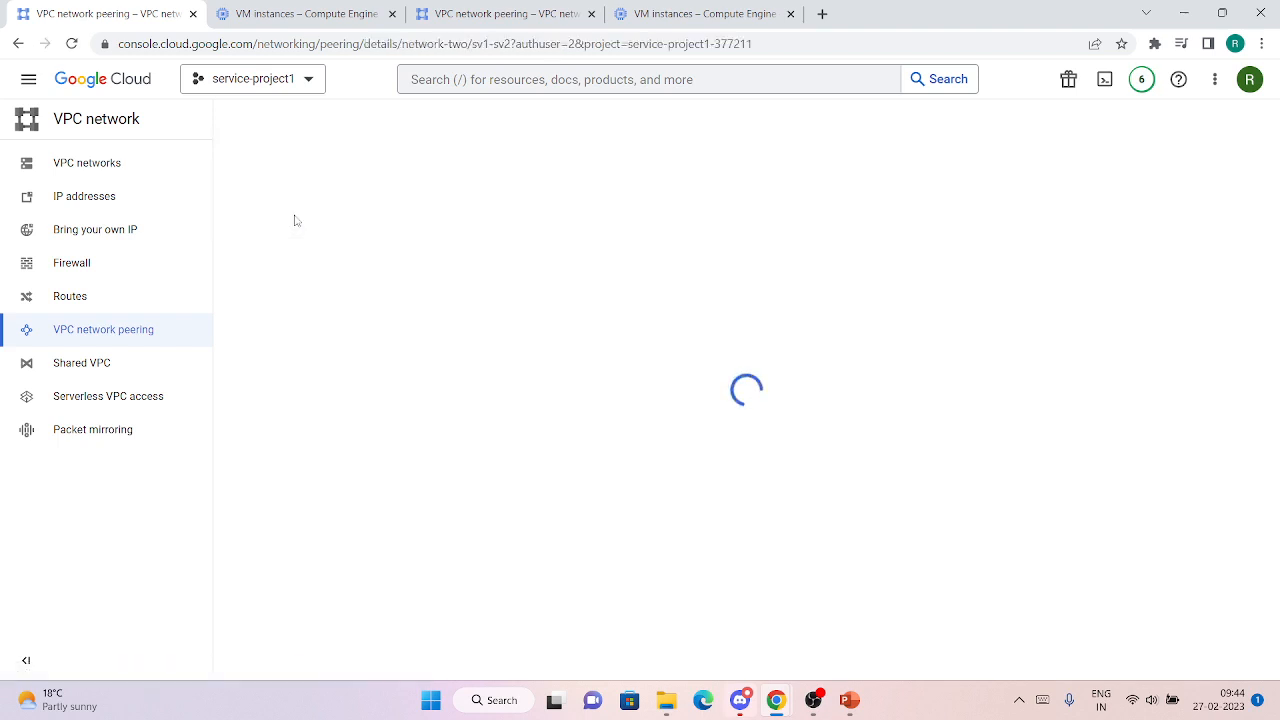
pyautogui.scroll(-2, 536, 448)
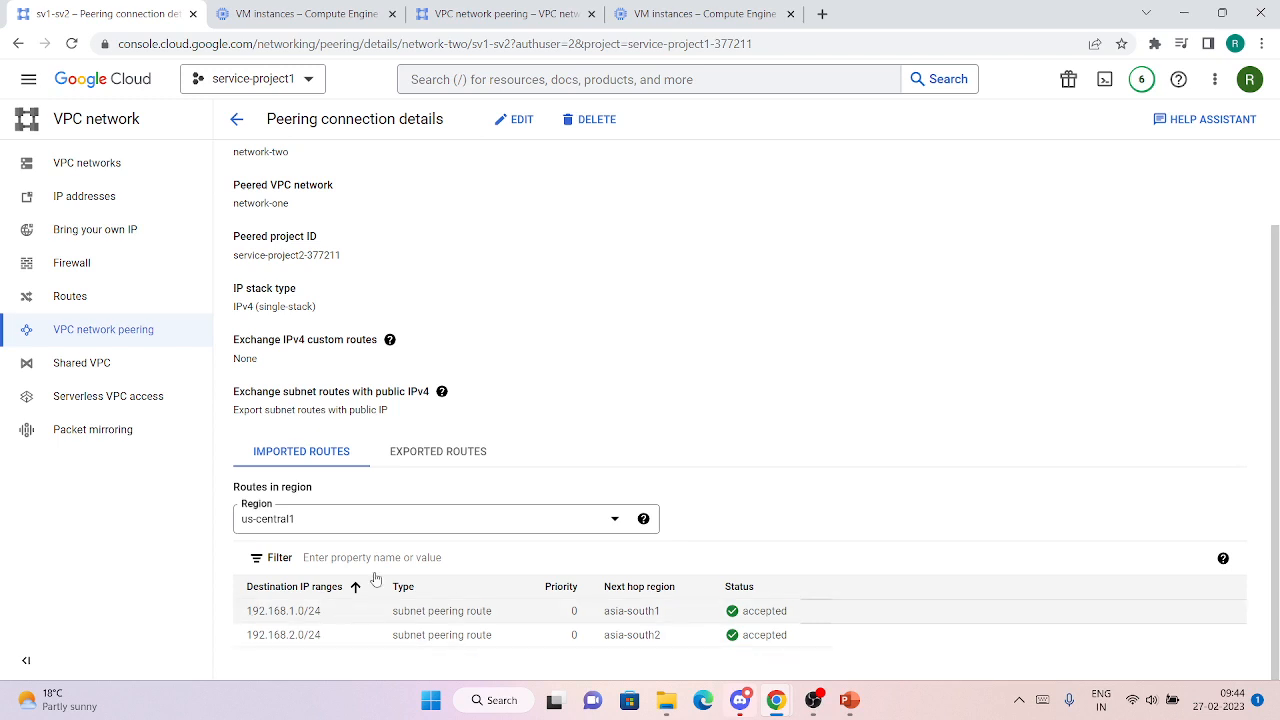
pyautogui.click(445, 451)
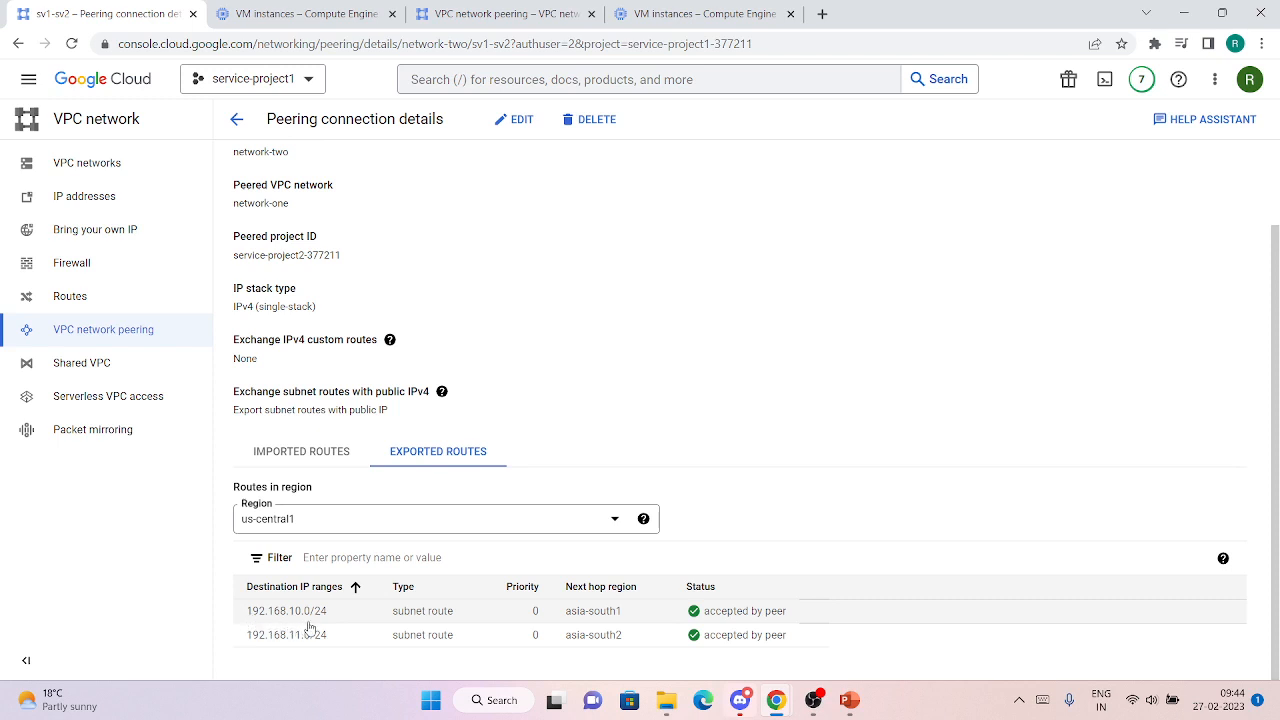
pyautogui.click(304, 456)
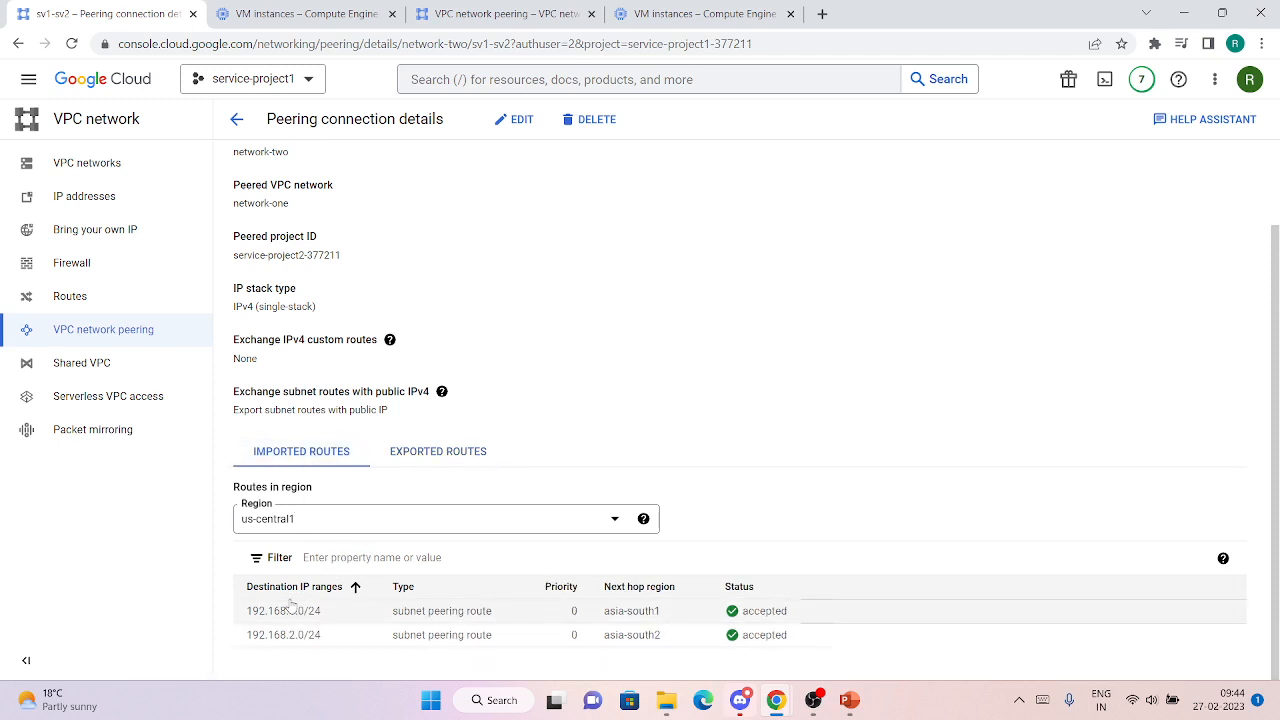
# - Check the internal IP of instance-1 in service-project2, then return to the sv1-sv2 peering connection details
pyautogui.click(742, 13)
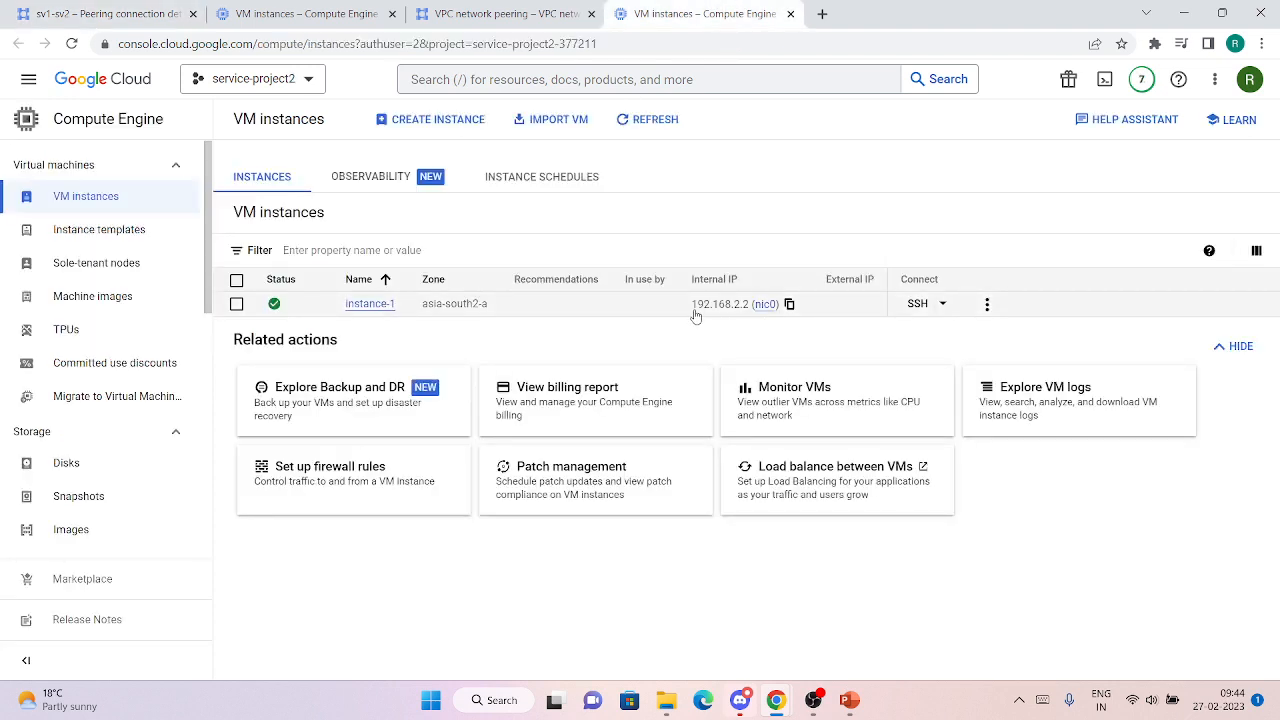
pyautogui.click(383, 8)
pyautogui.click(143, 10)
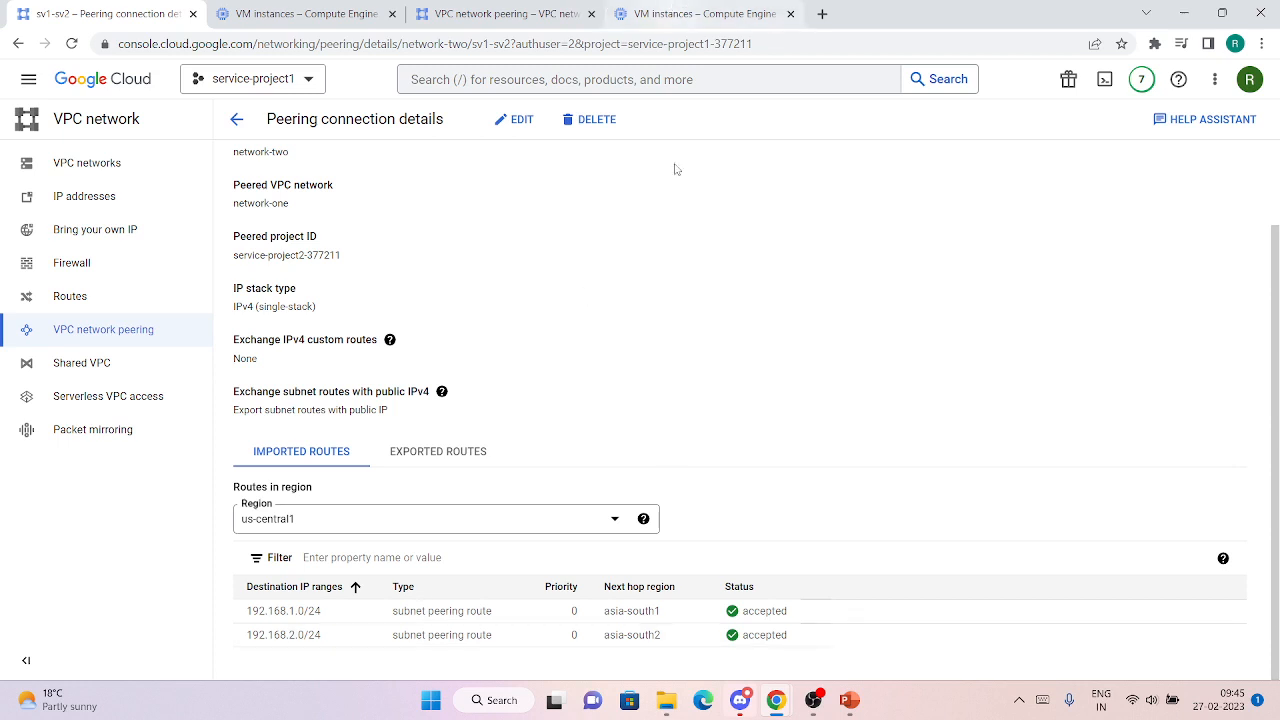
# - Switch to the SSH session of vm-1 and rerun ping 192.168.2.2 to test connectivity across the peering
pyautogui.moveTo(783, 711)
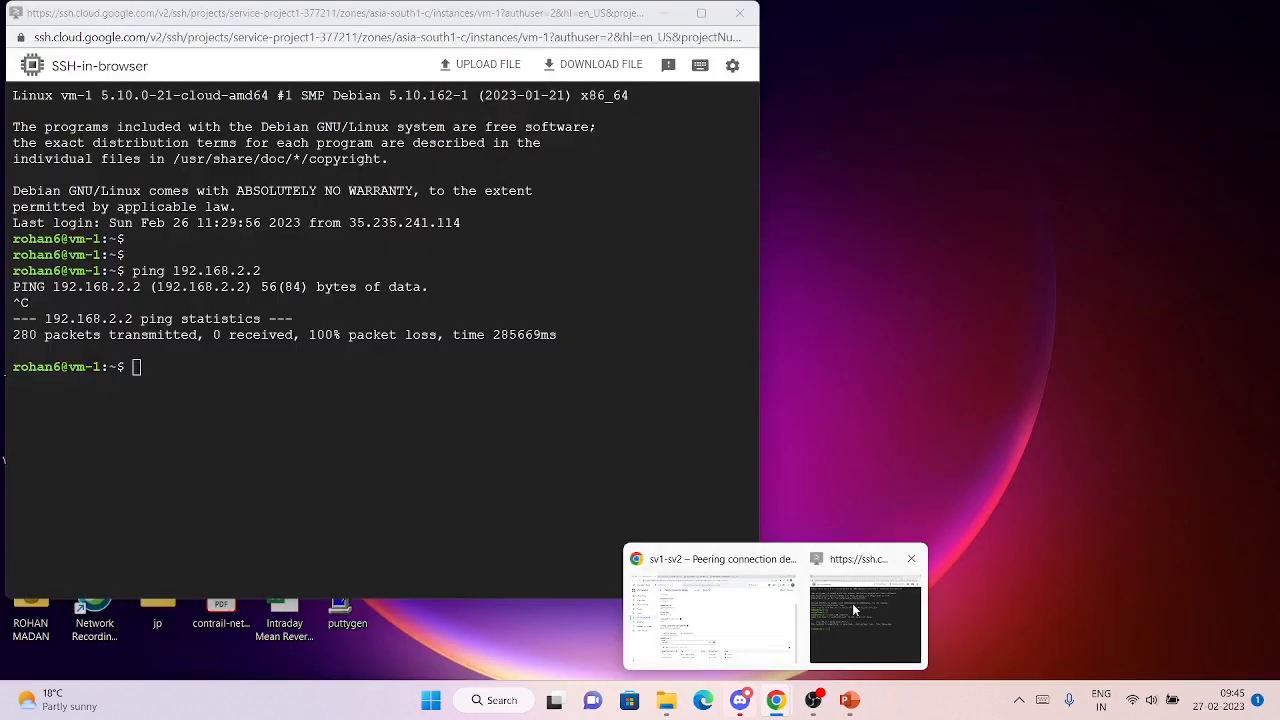
pyautogui.click(850, 618)
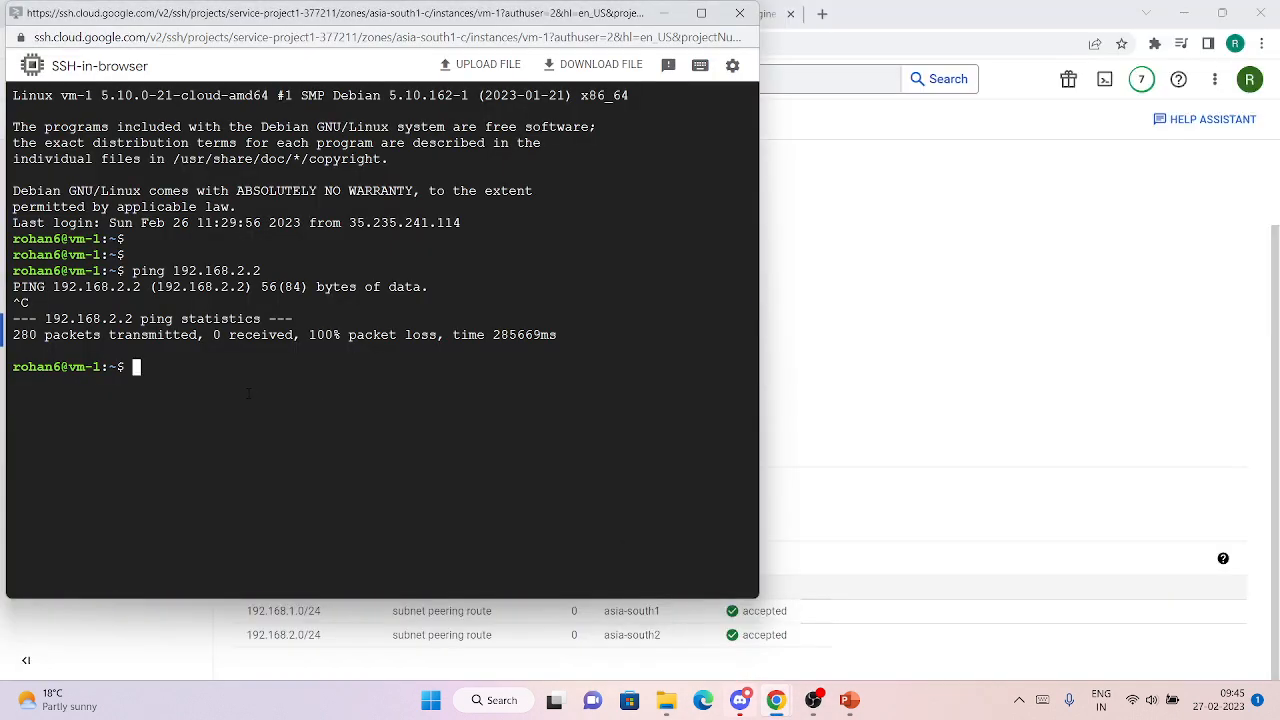
pyautogui.press('Return')
pyautogui.press('Return')
pyautogui.press('Up')
pyautogui.press('Return')
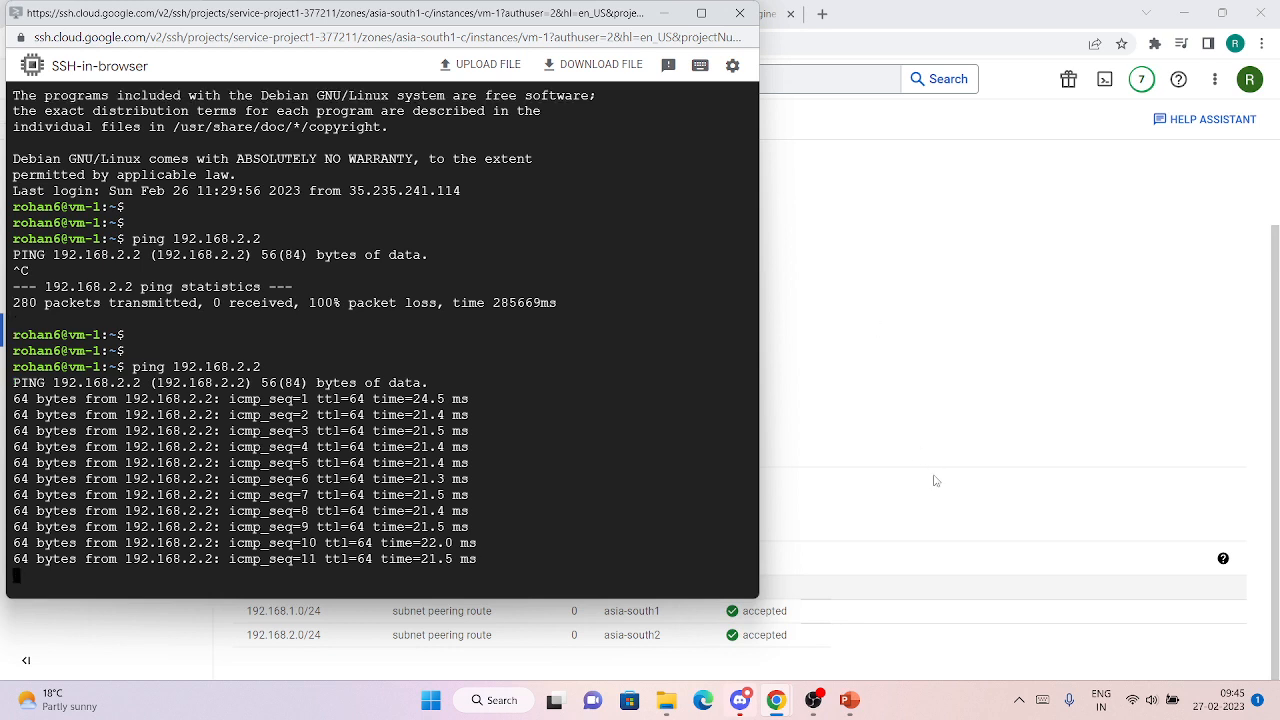
# - Open network-two in service-project1's VPC networks and copy subnet-1's internal IP range 192.168.10.0/24
pyautogui.click(895, 425)
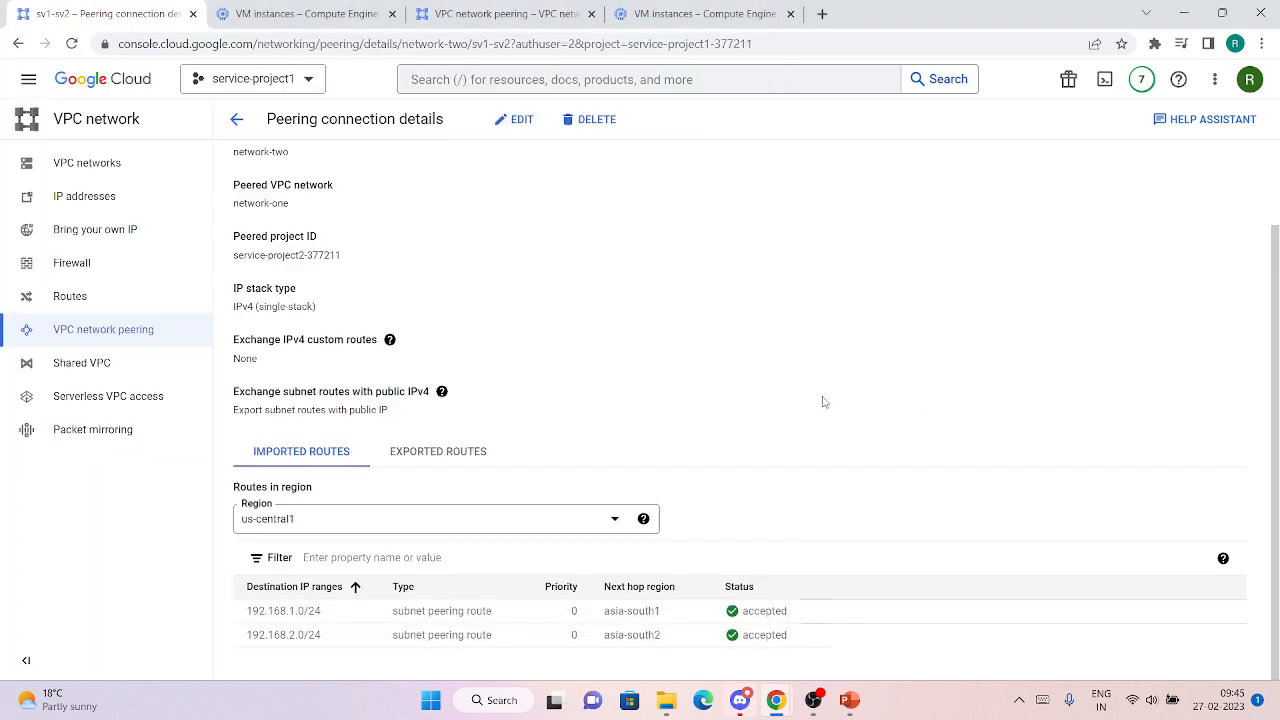
pyautogui.click(18, 44)
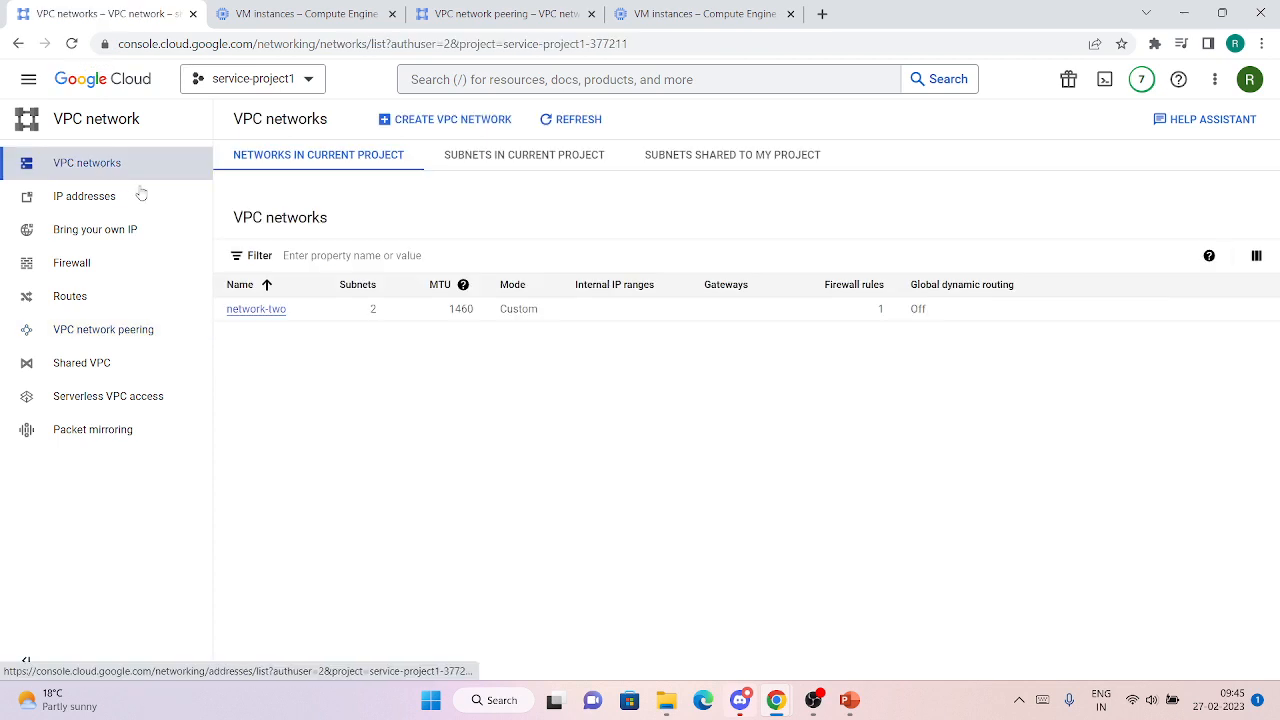
pyautogui.click(263, 338)
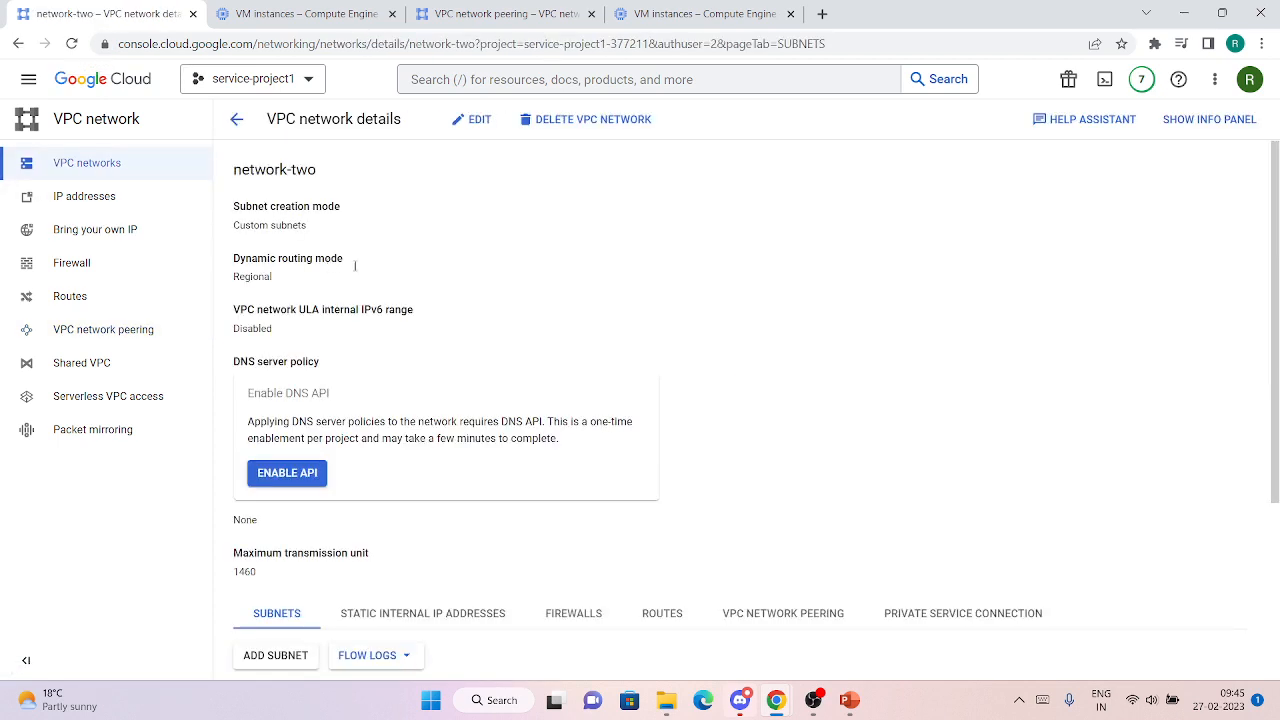
pyautogui.scroll(-3, 482, 440)
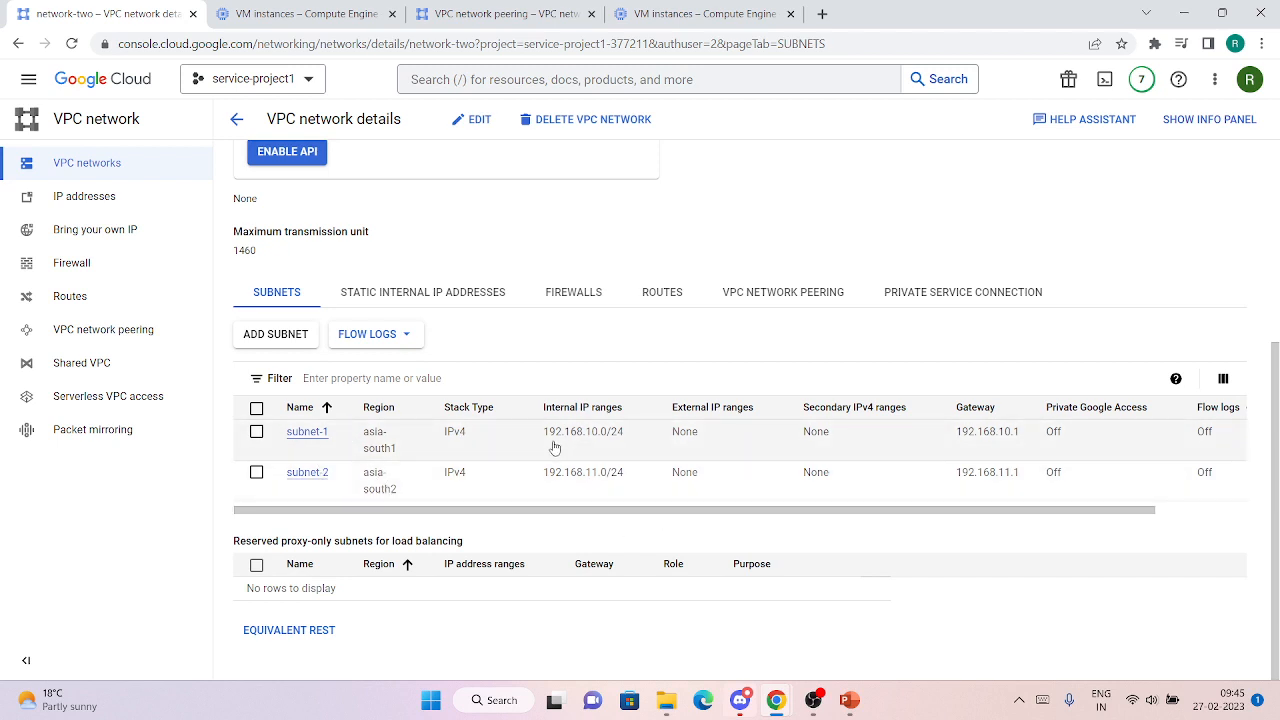
pyautogui.moveTo(541, 438); pyautogui.dragTo(627, 452)
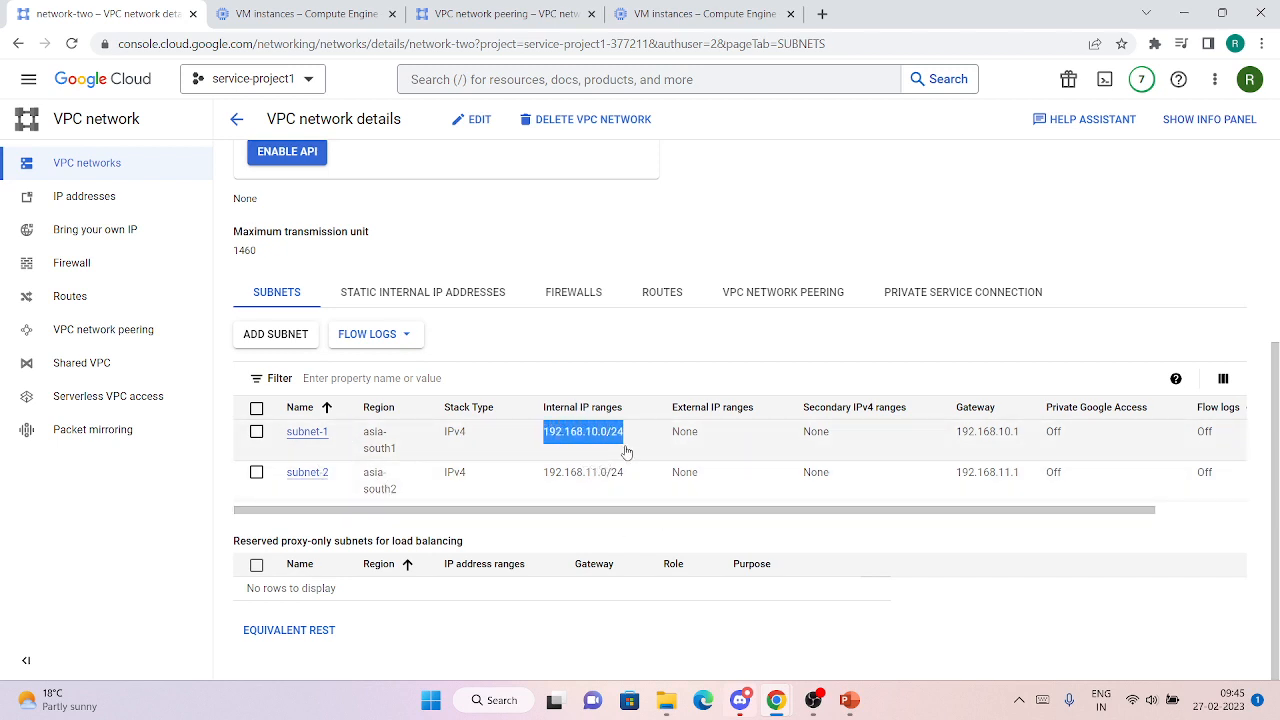
pyautogui.hotkey('ctrl', 'c')
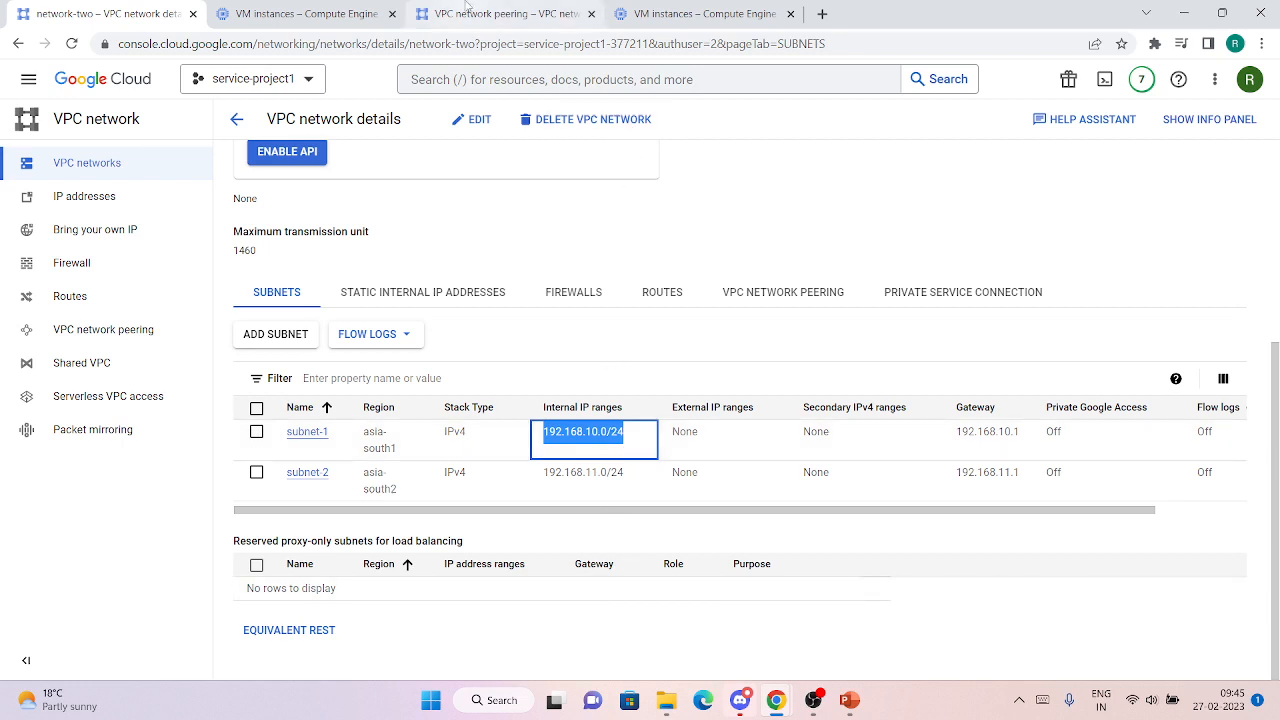
# - Open network-one in service-project2's VPC networks and start adding a subnet named test
pyautogui.click(483, 16)
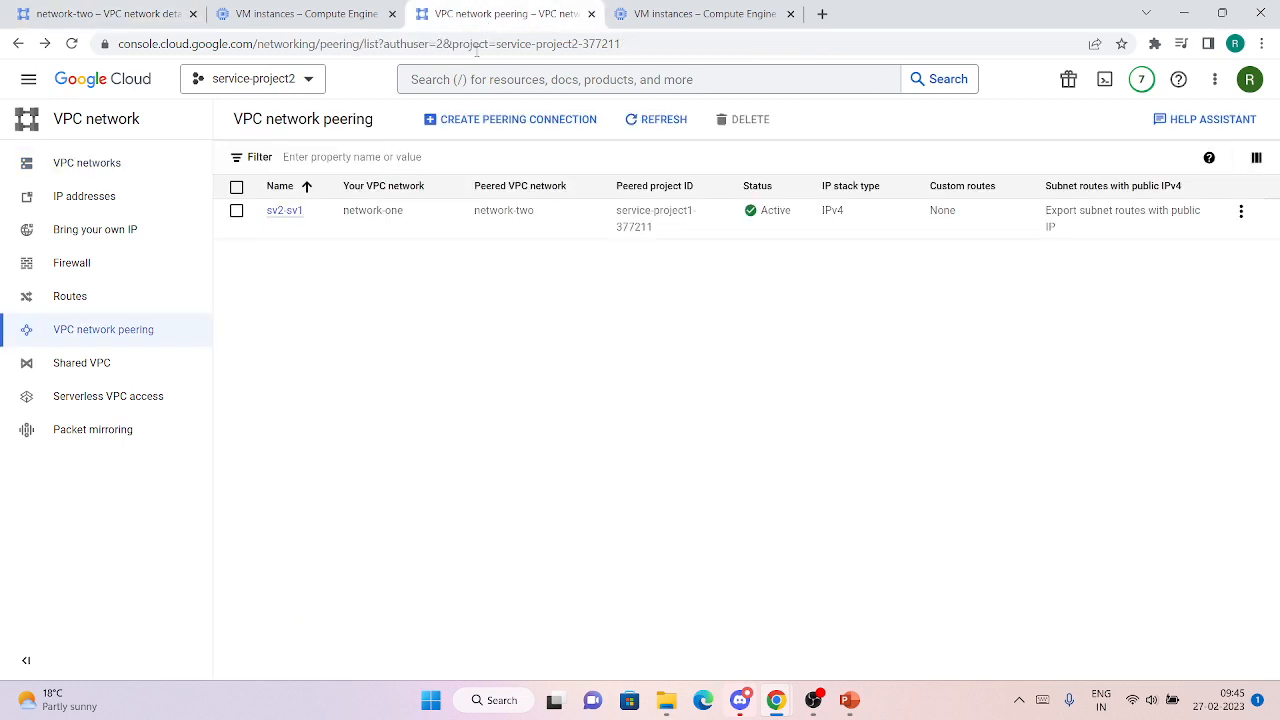
pyautogui.click(104, 162)
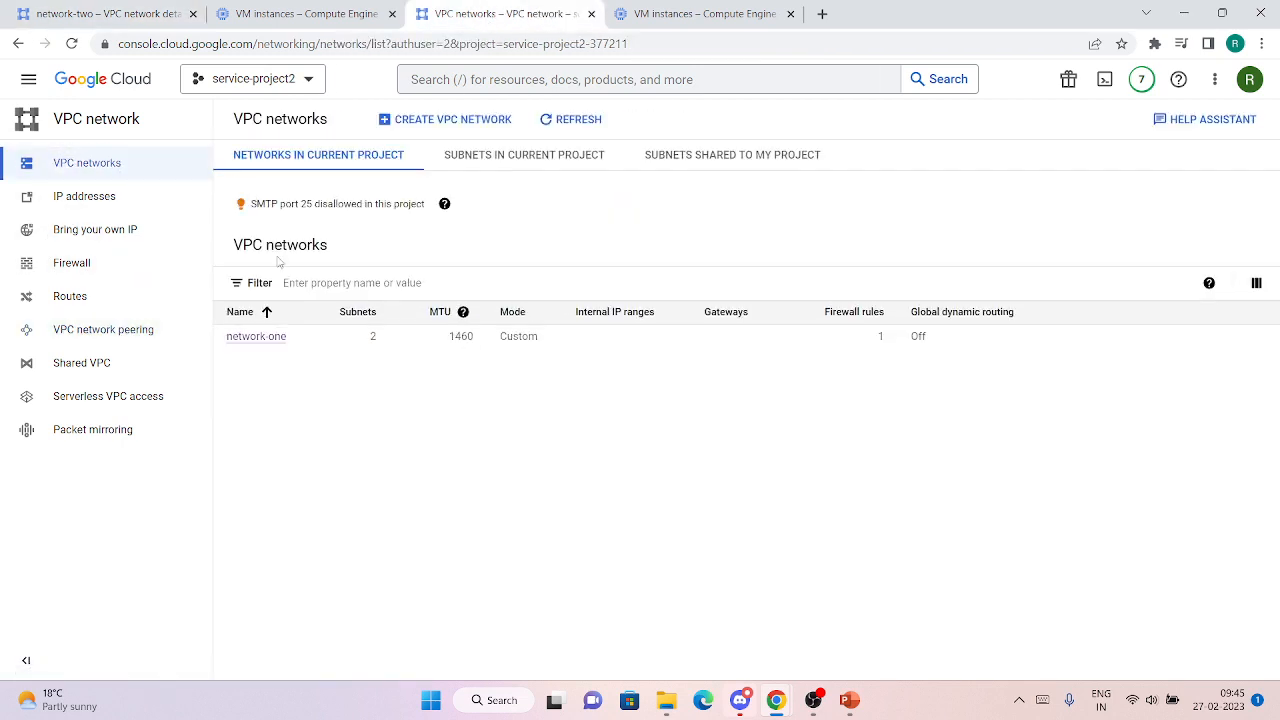
pyautogui.click(256, 336)
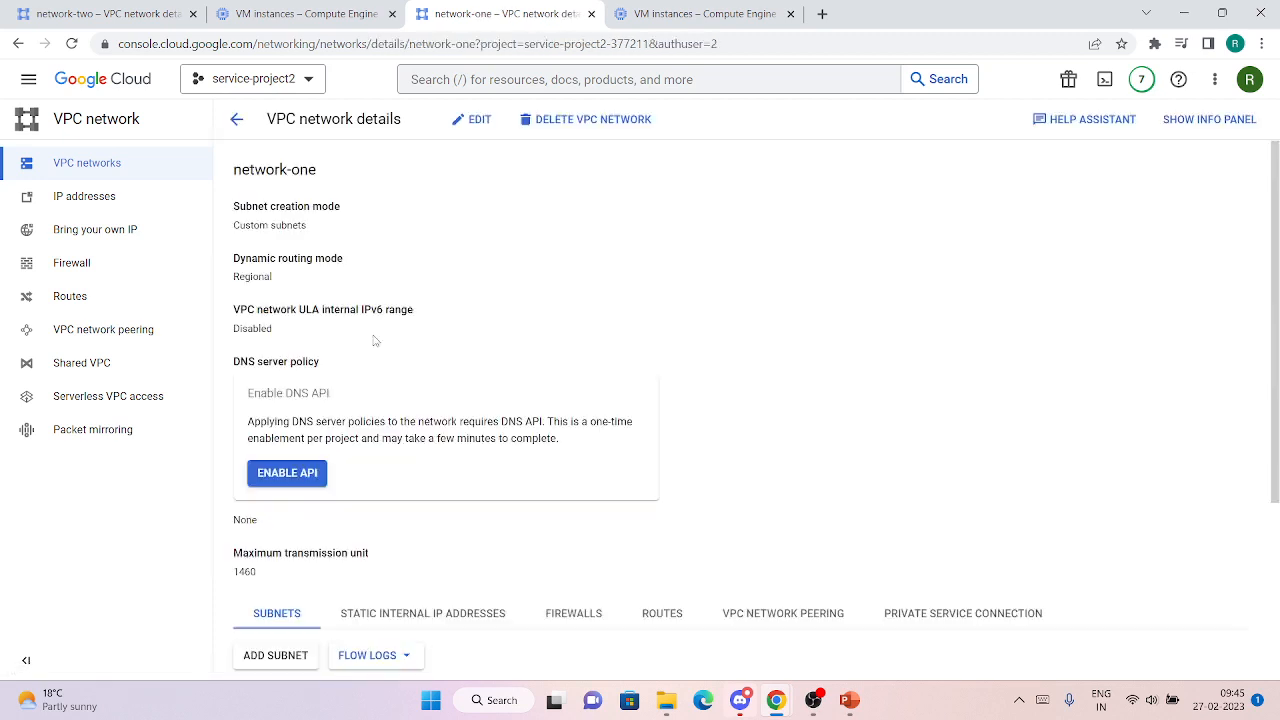
pyautogui.scroll(-3, 357, 393)
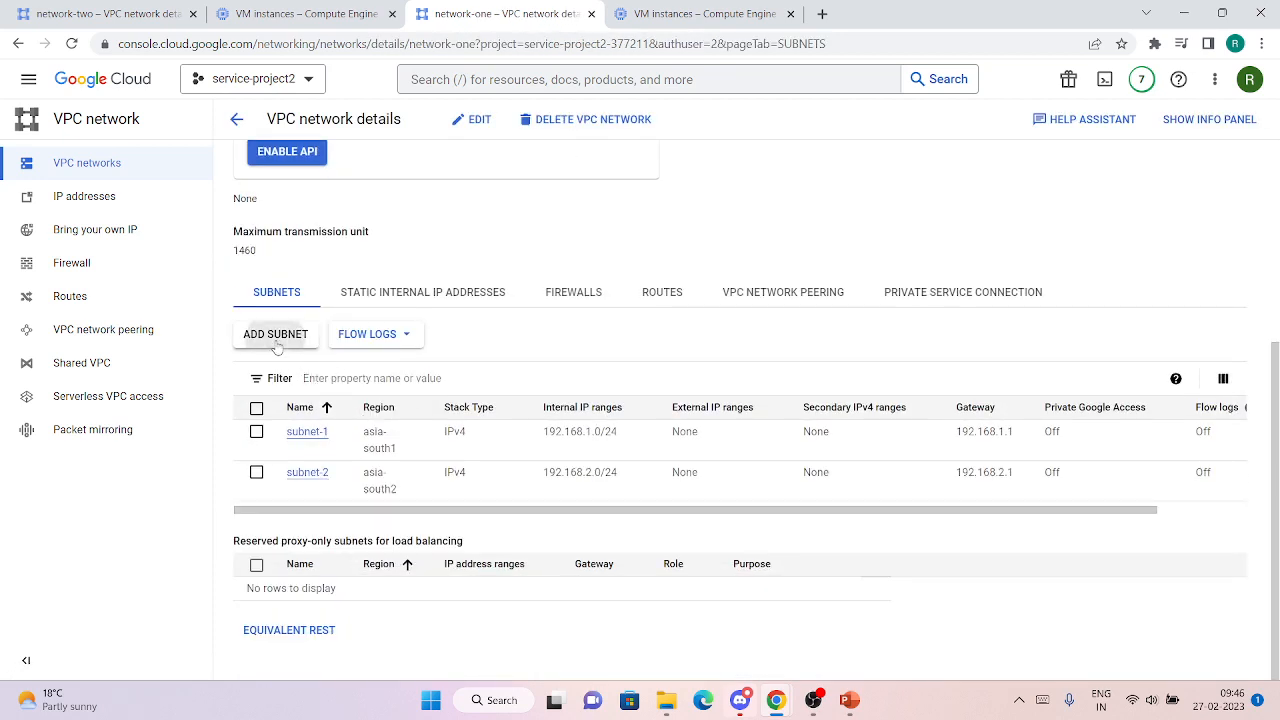
pyautogui.click(276, 336)
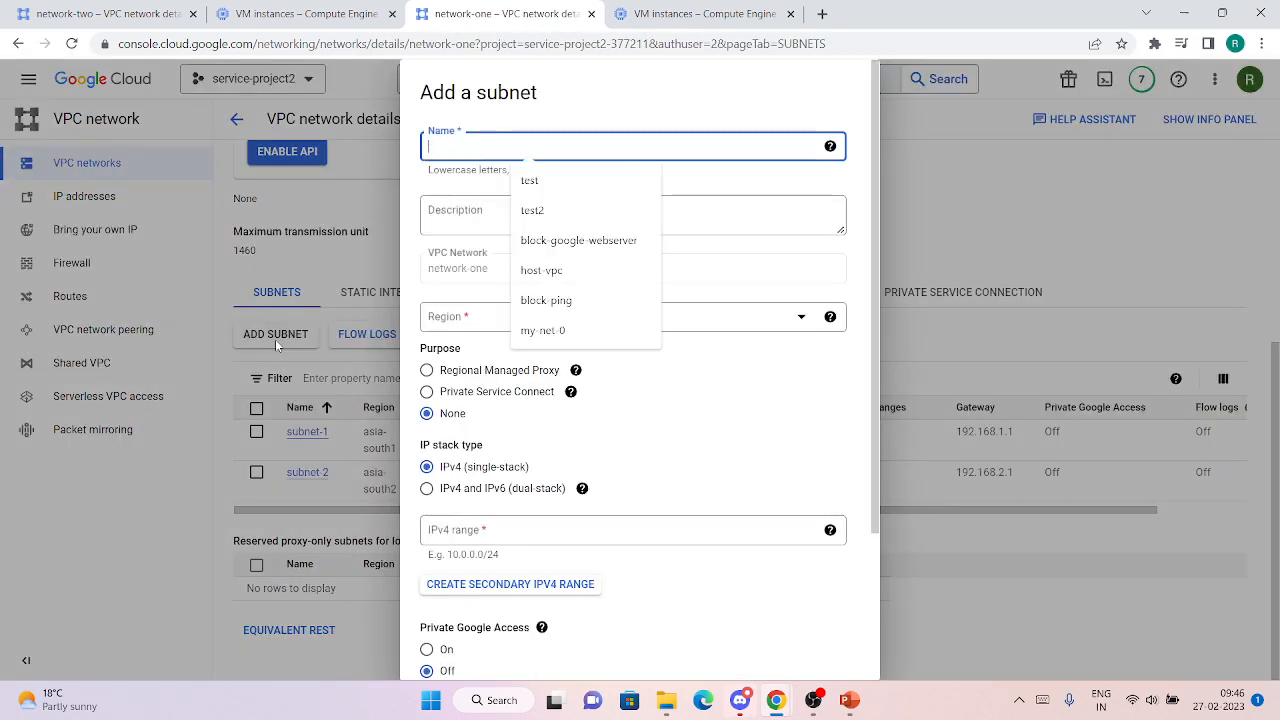
pyautogui.click(517, 144)
pyautogui.write('test')
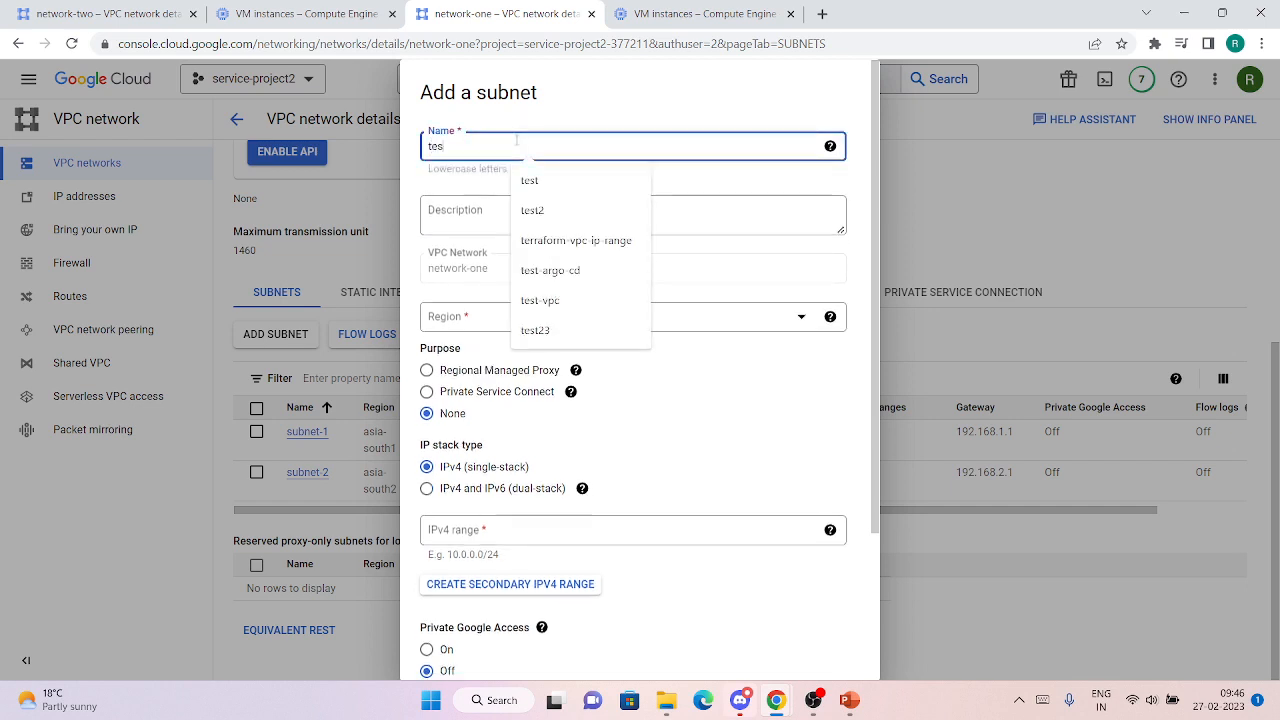
pyautogui.click(545, 97)
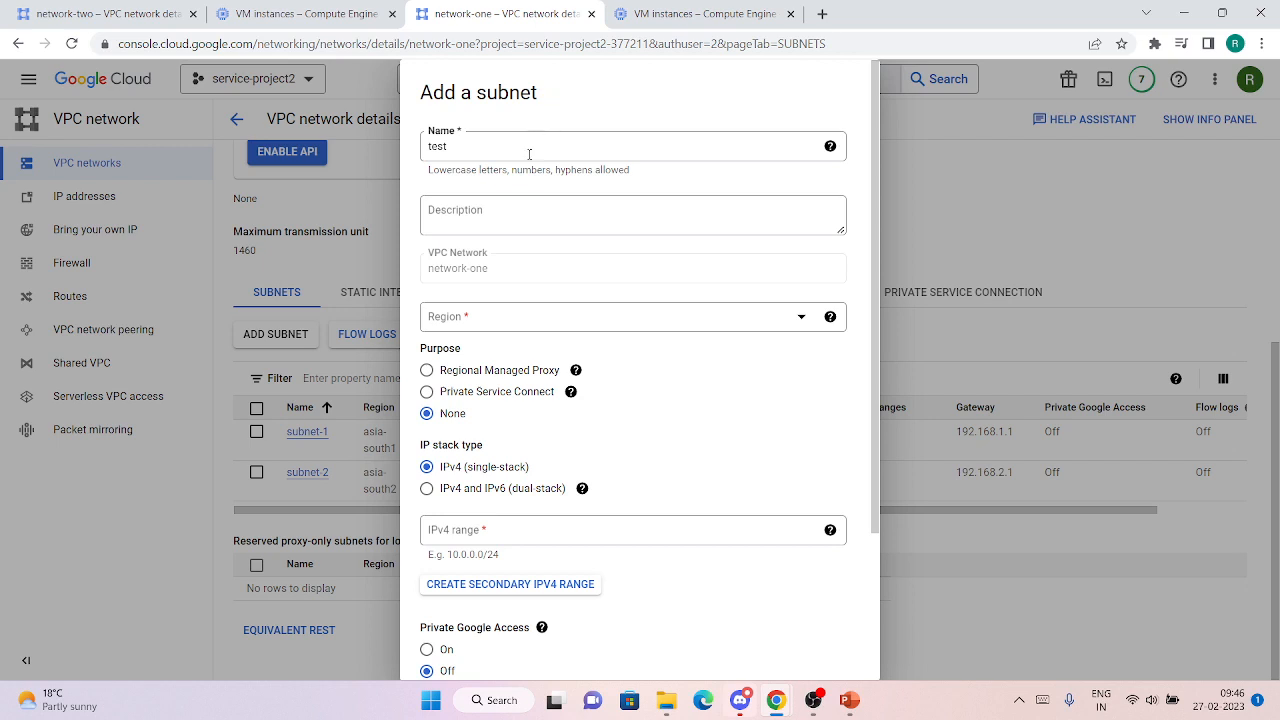
# - Try to add the test subnet to network-one in region asia-northeast3 with IPv4 range 192.168.10.0/24
pyautogui.click(488, 316)
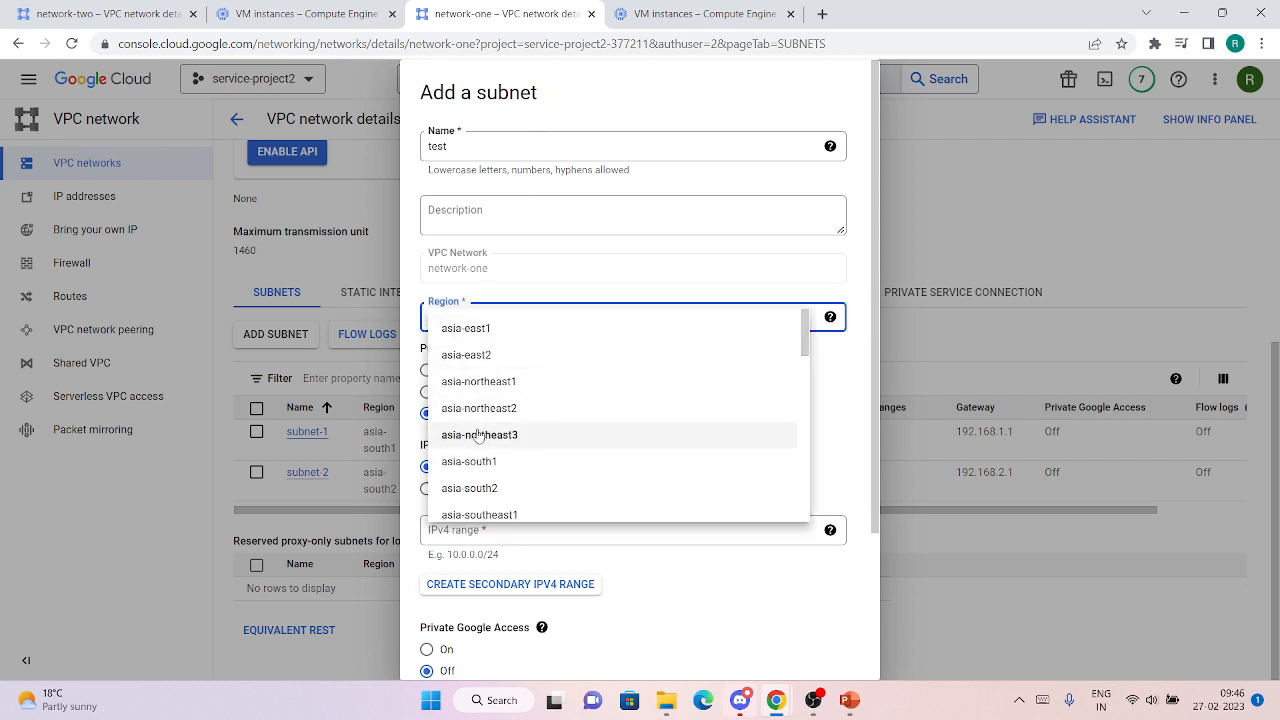
pyautogui.click(512, 434)
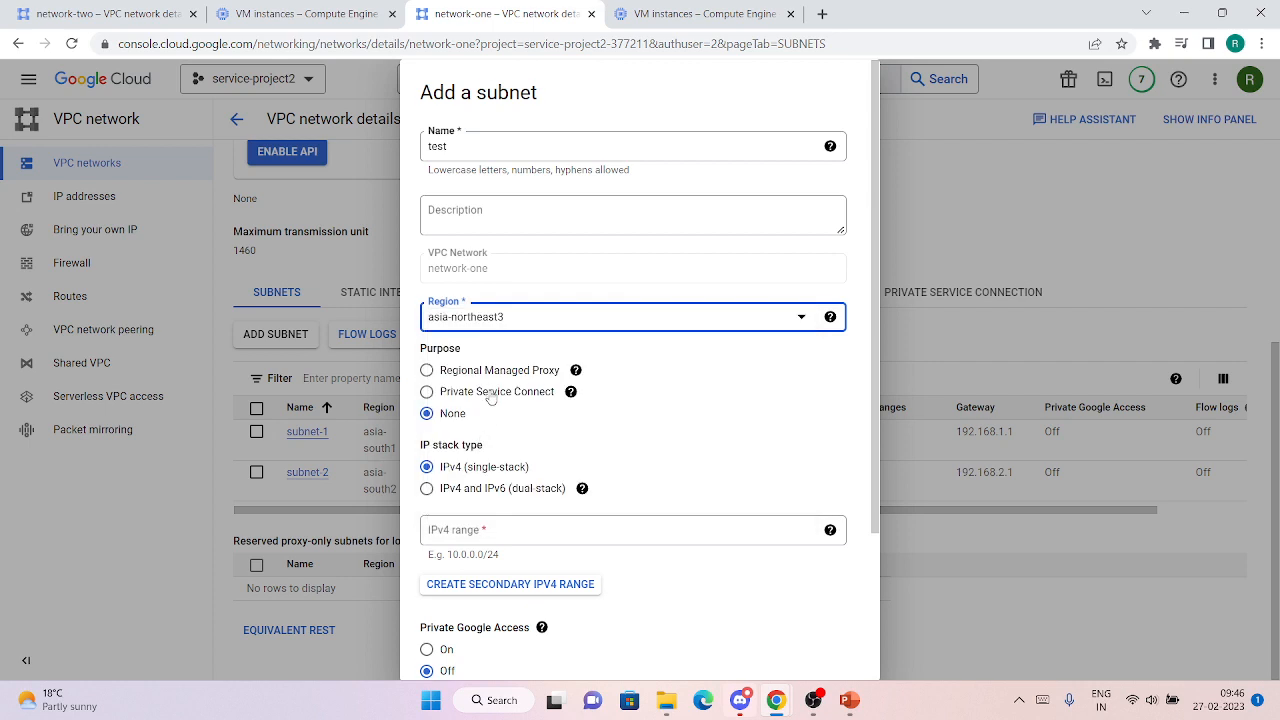
pyautogui.scroll(-1, 491, 397)
pyautogui.click(510, 449)
pyautogui.click(555, 490)
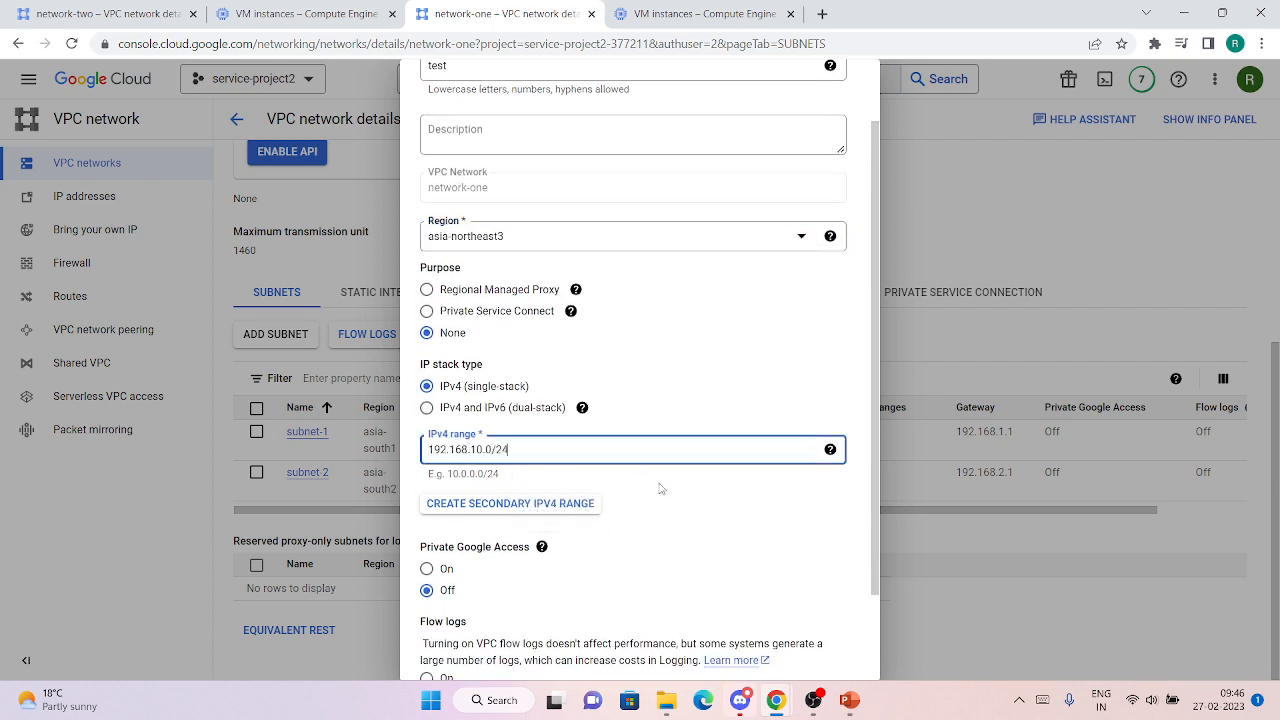
pyautogui.click(666, 508)
pyautogui.scroll(-1, 666, 508)
pyautogui.moveTo(776, 700)
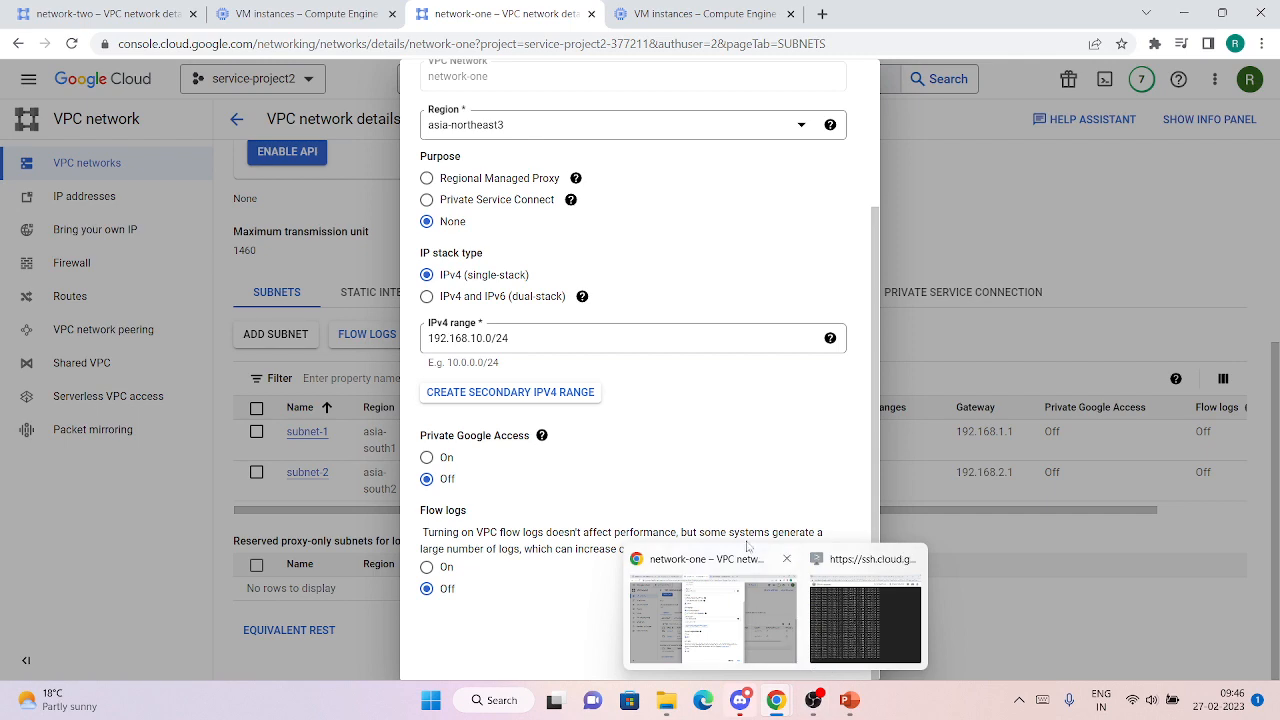
pyautogui.click(831, 660)
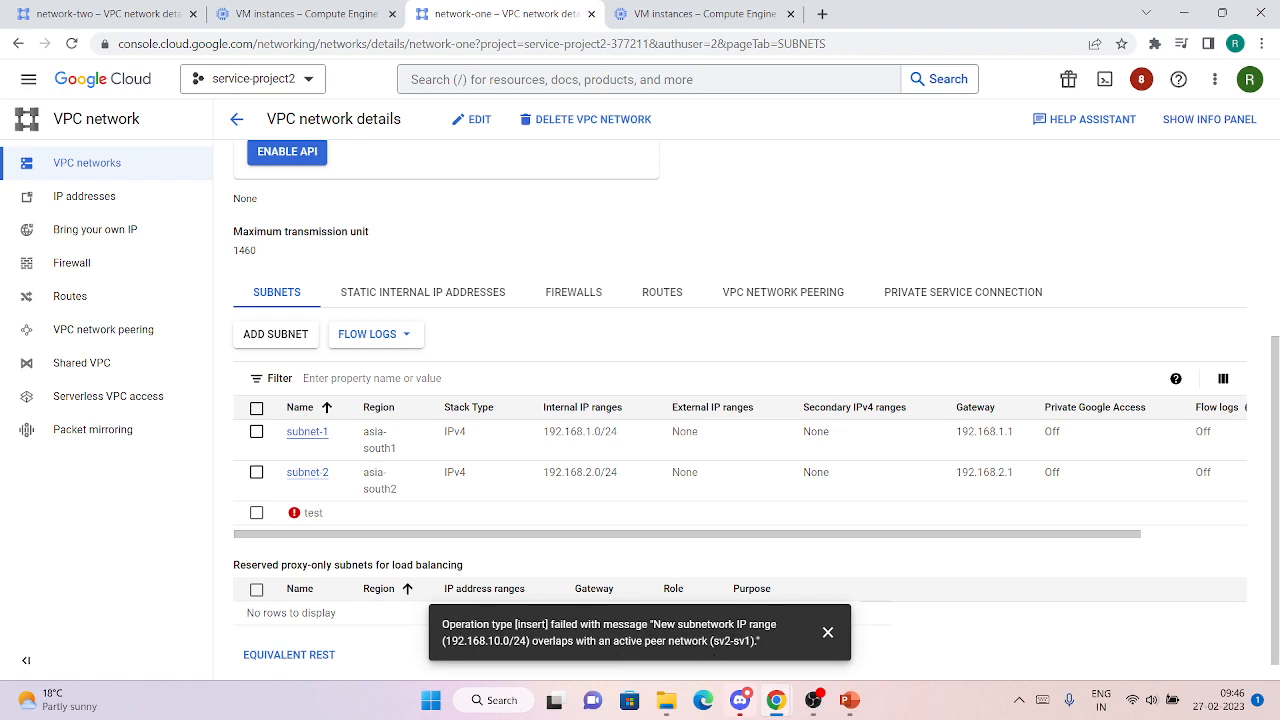
# - Dismiss the pop-up message and read the notification about creating the test subnet
pyautogui.click(828, 632)
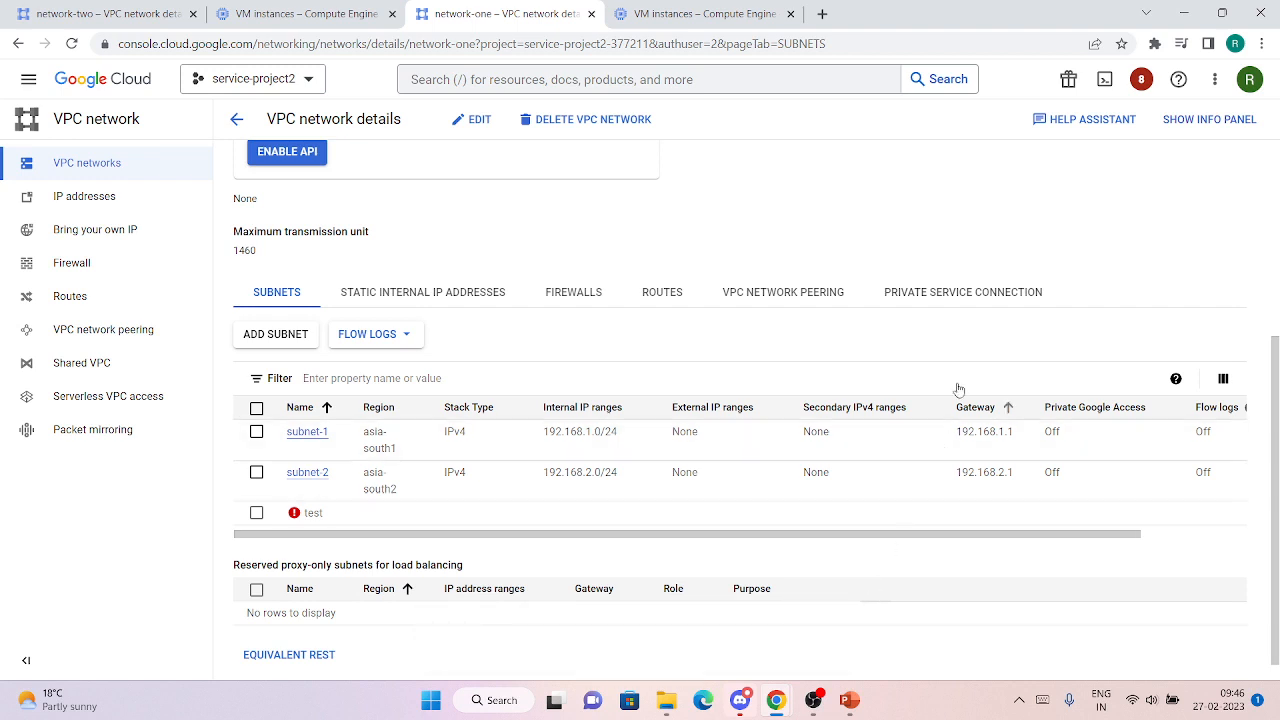
pyautogui.click(1141, 80)
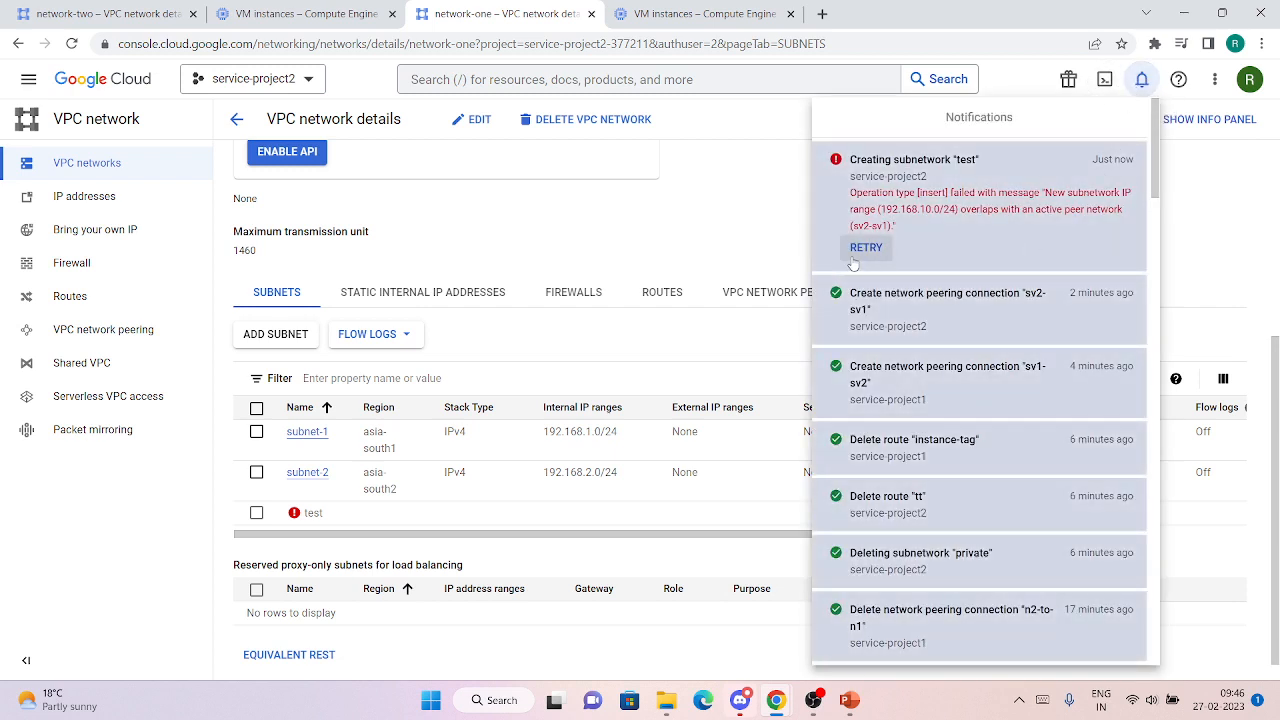
pyautogui.click(803, 224)
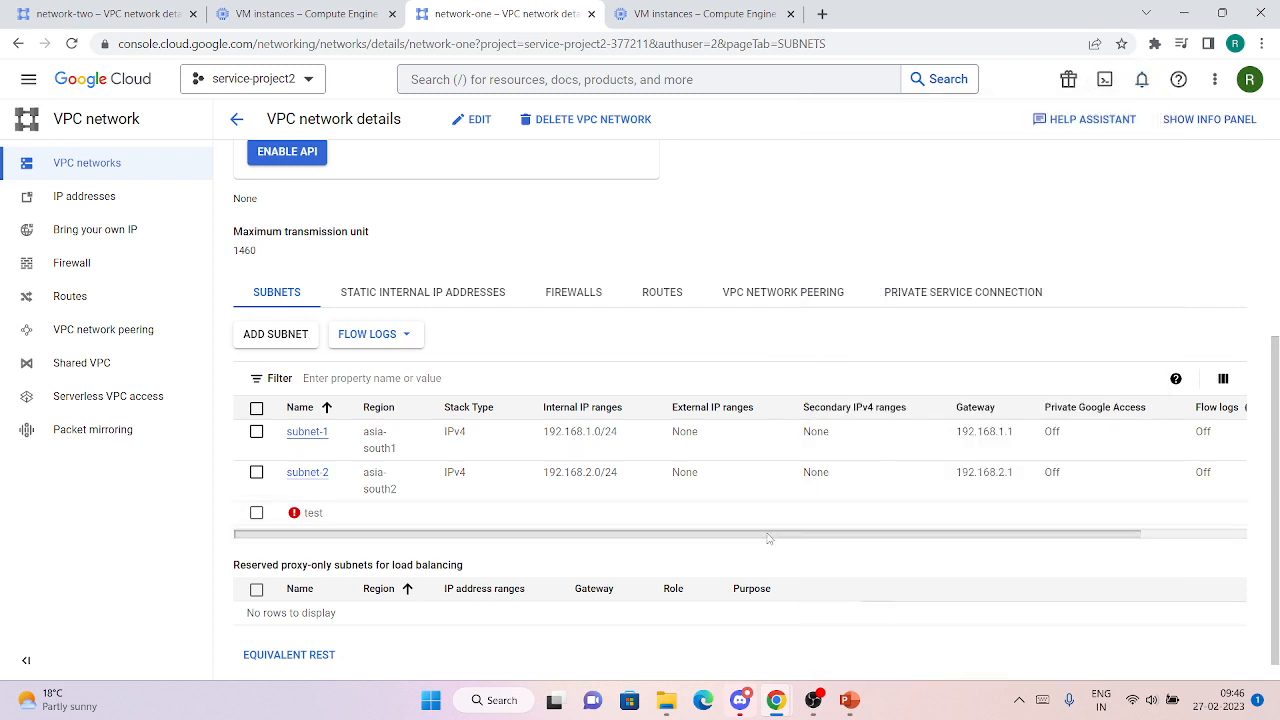
# - Remove the test subnet entry from network-one's subnet list
pyautogui.moveTo(768, 538); pyautogui.dragTo(1060, 538)
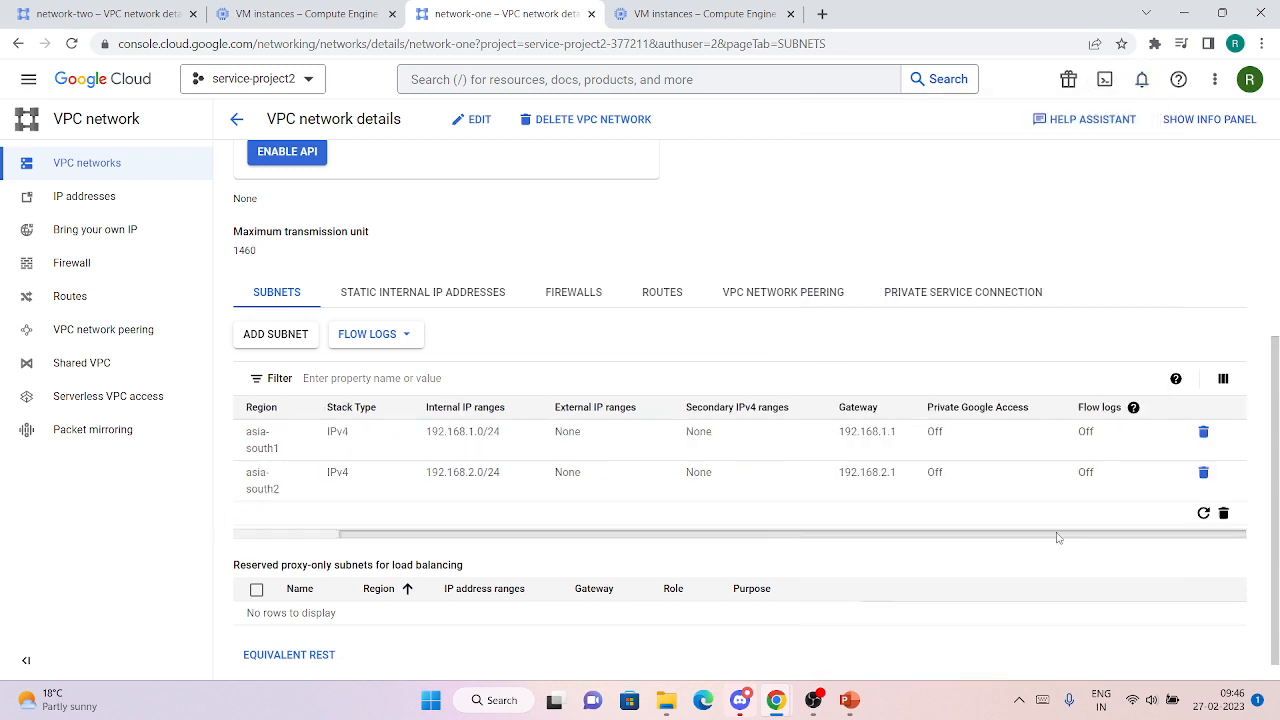
pyautogui.click(1223, 513)
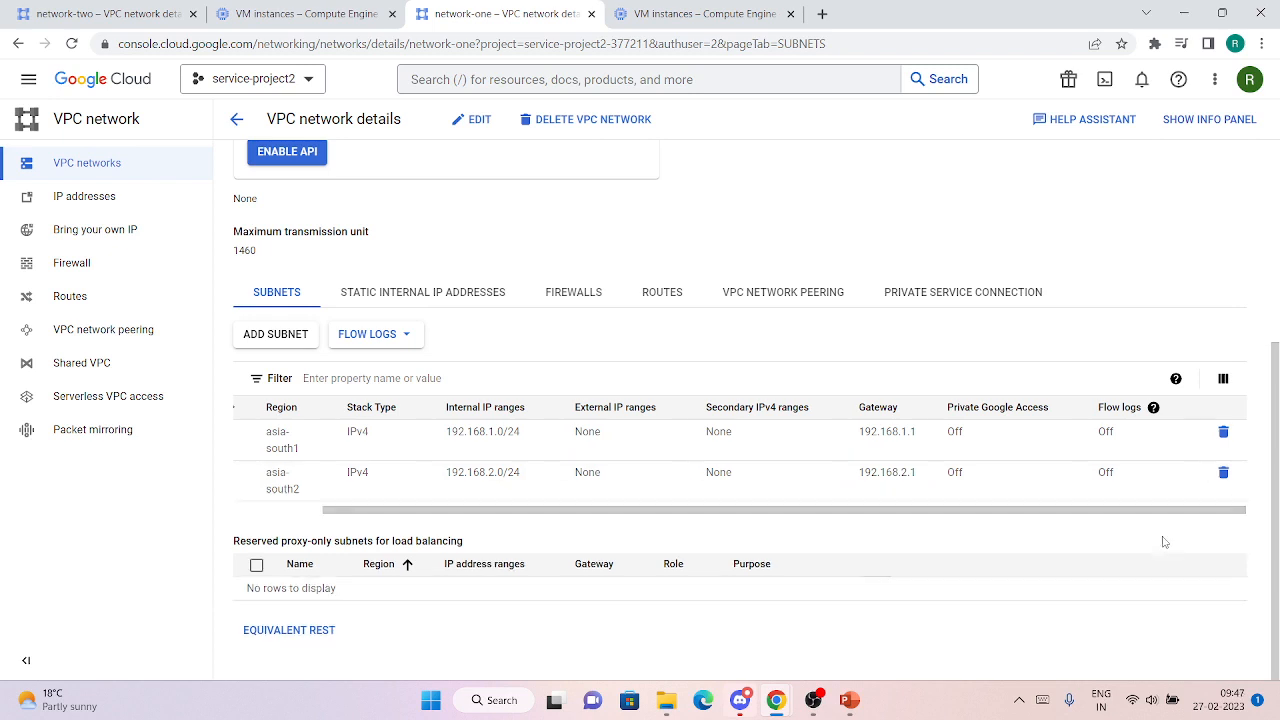
pyautogui.moveTo(644, 514); pyautogui.dragTo(545, 497)
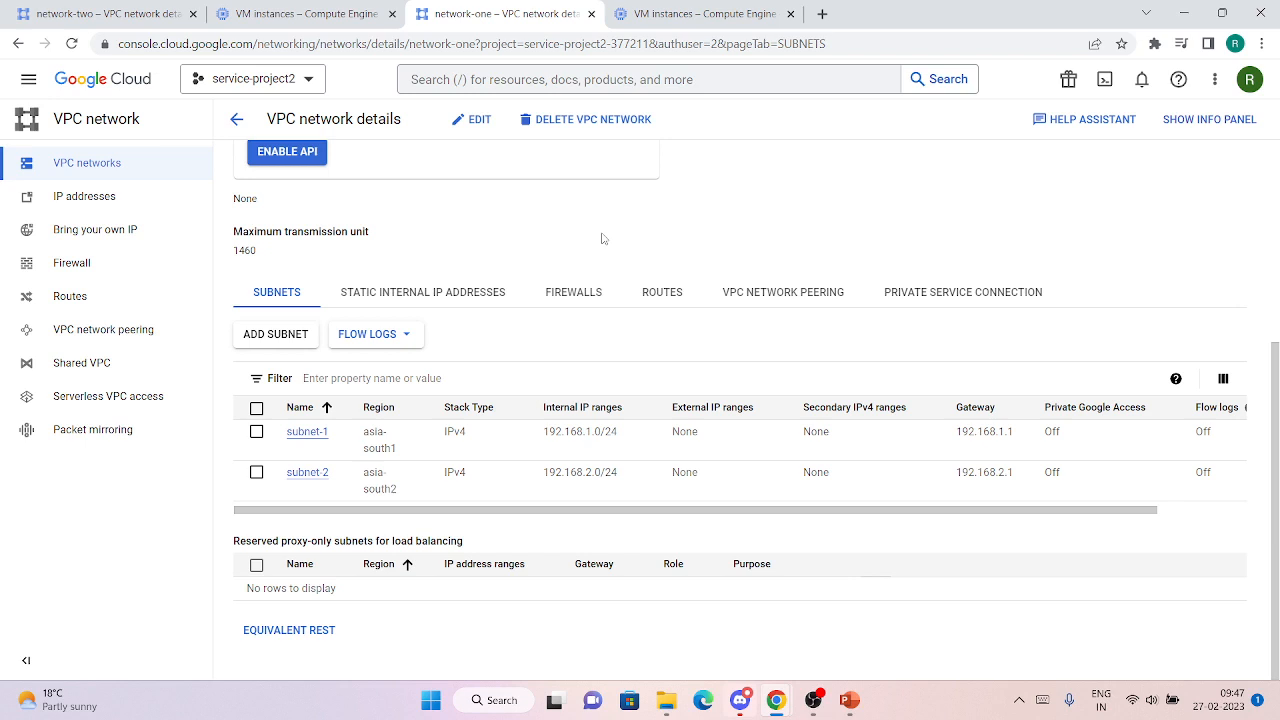
# - Start a new route in service-project1's network-two named test-route with destination IP range 10.0.0.0/16
pyautogui.hotkey('ctrl', '1')
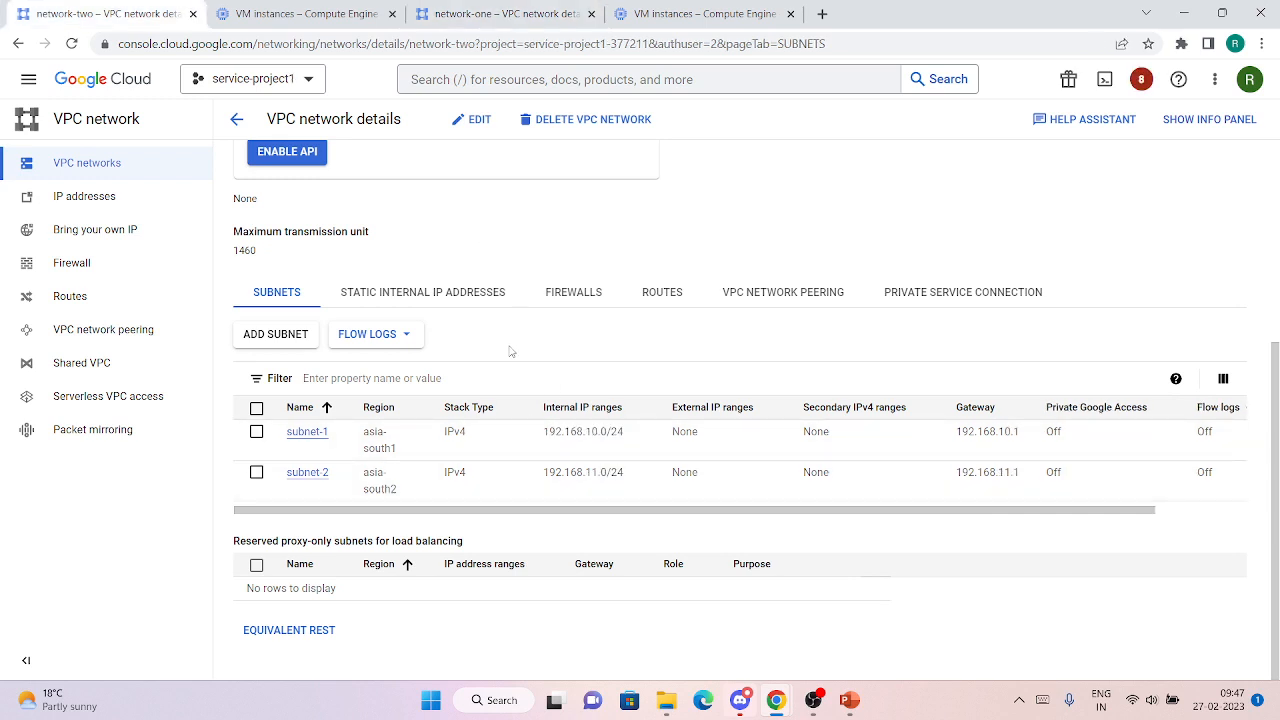
pyautogui.click(73, 306)
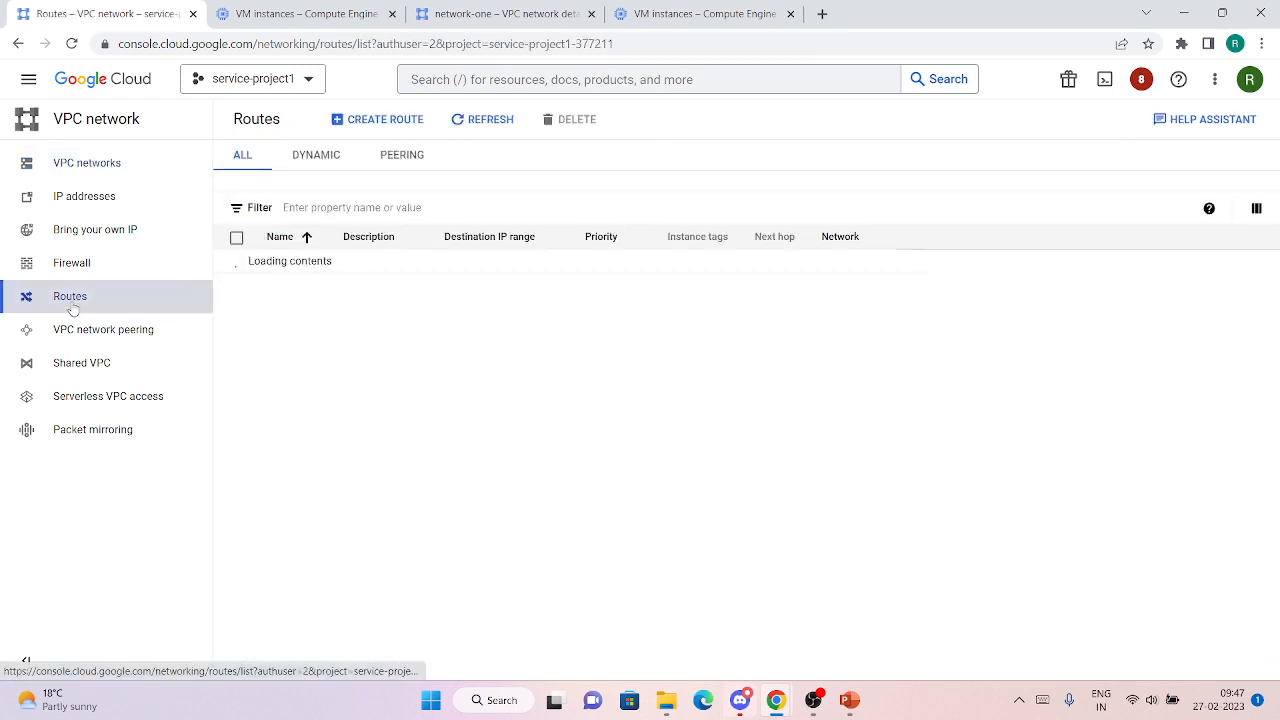
pyautogui.click(389, 128)
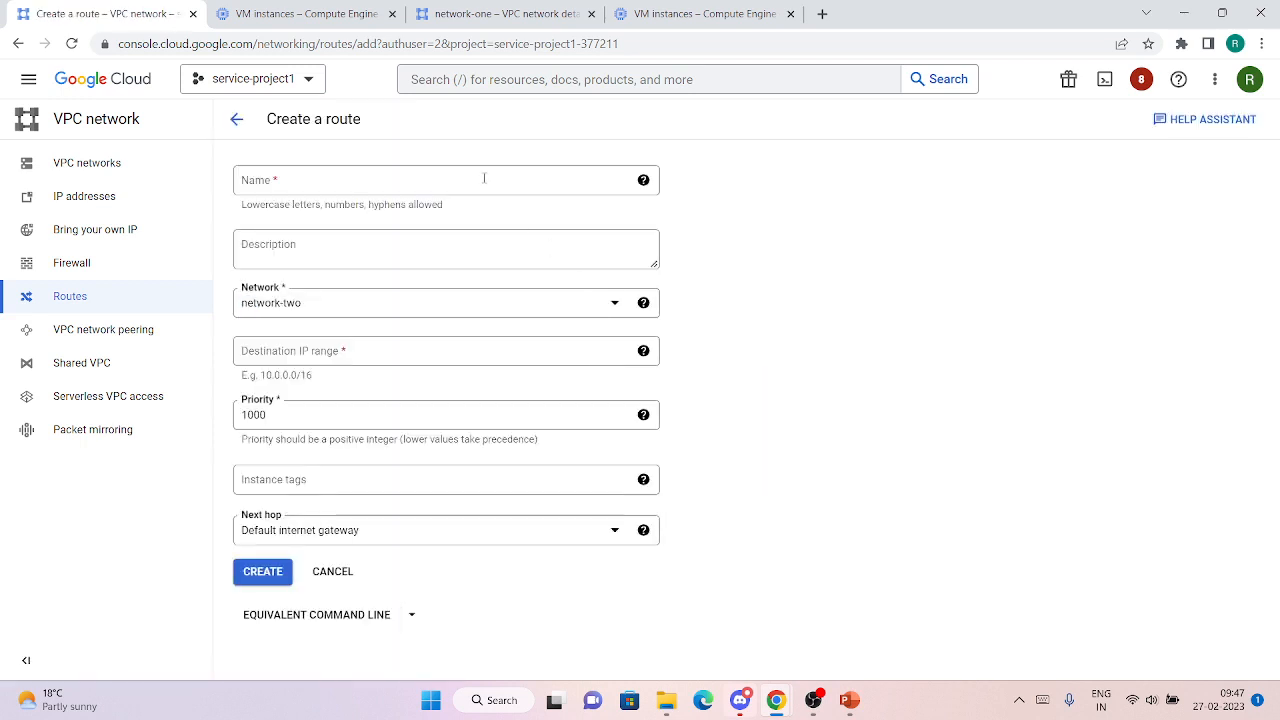
pyautogui.click(484, 178)
pyautogui.write('te')
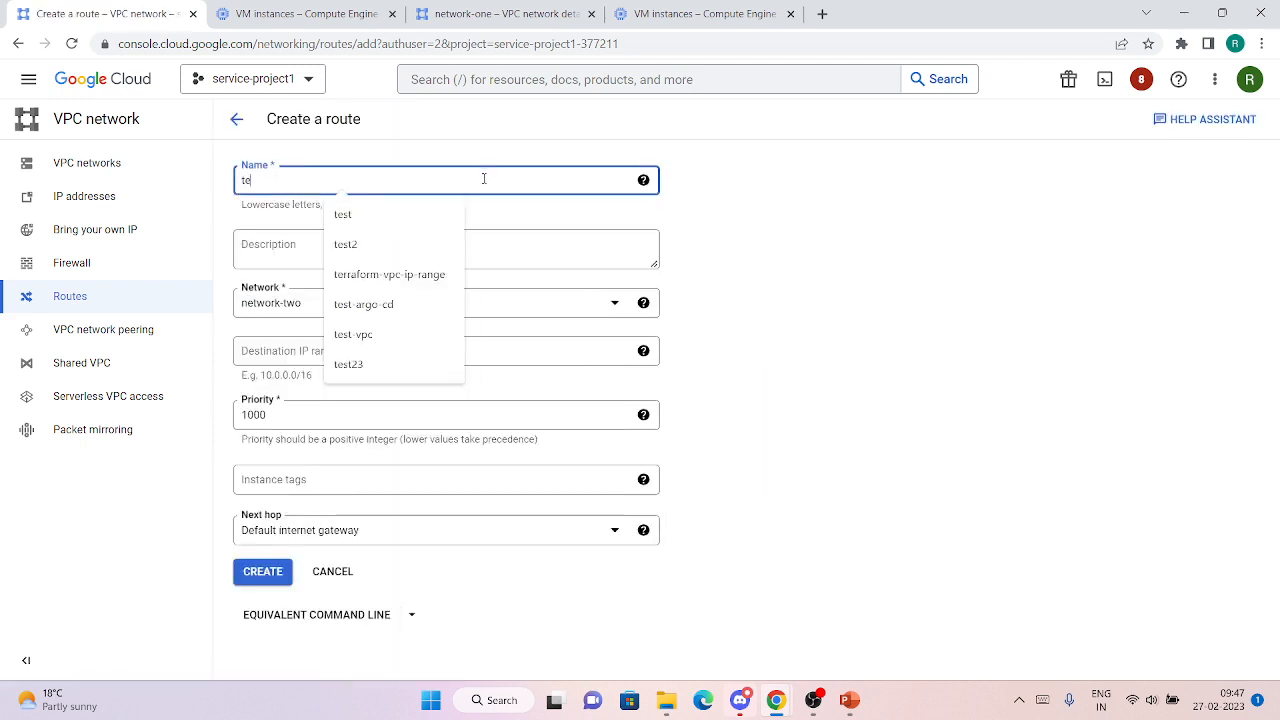
pyautogui.write('st-ro')
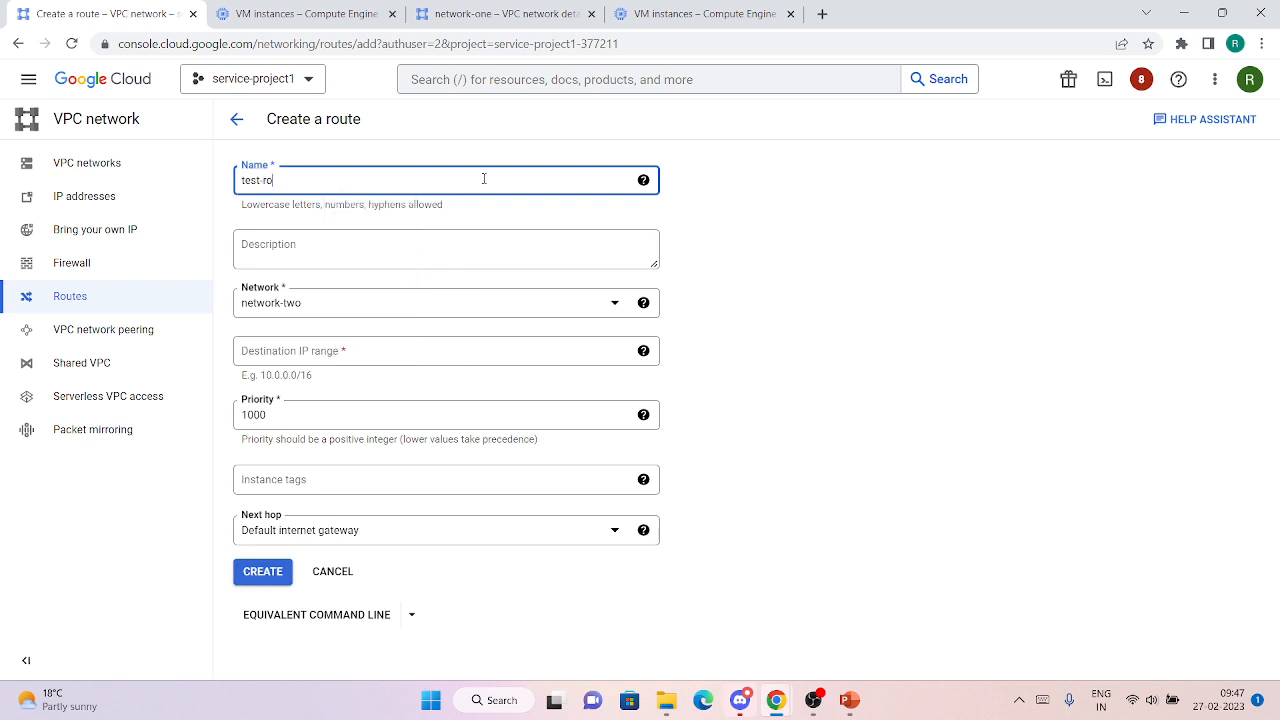
pyautogui.write('ute')
pyautogui.press('Tab')
pyautogui.press('Tab')
pyautogui.press('Tab')
pyautogui.press('Tab')
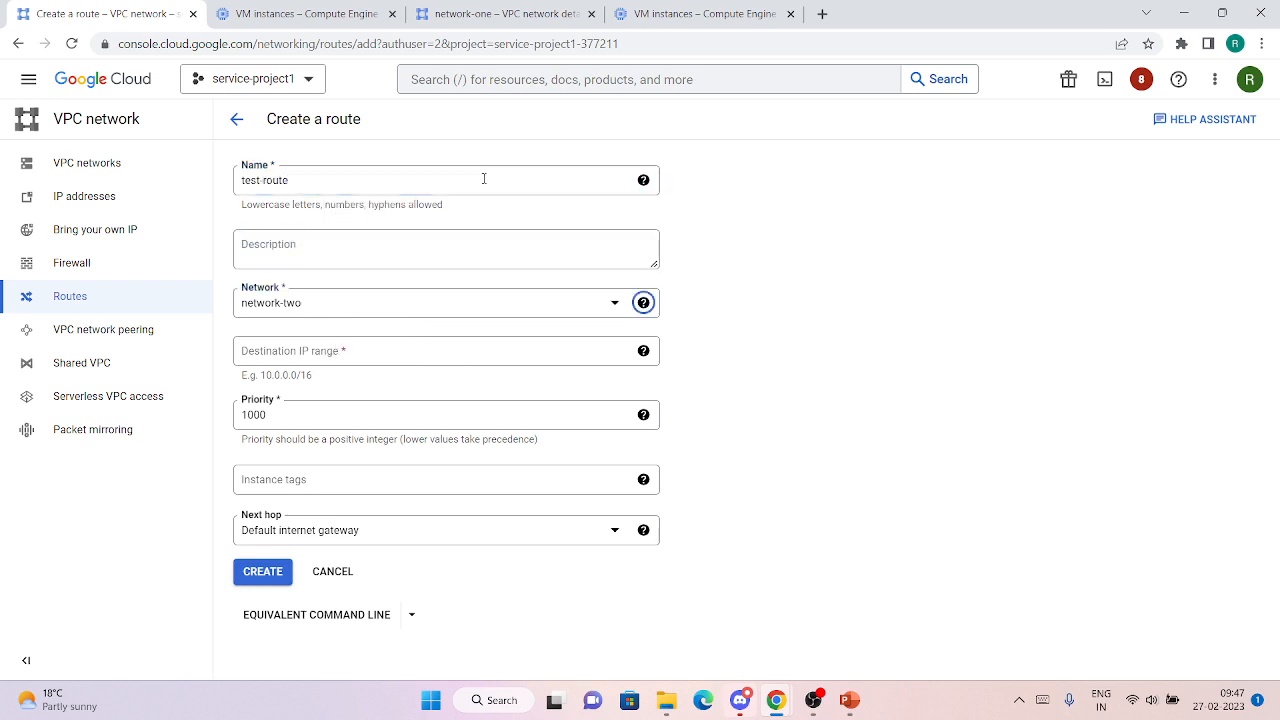
pyautogui.write('10.0.0.0/16')
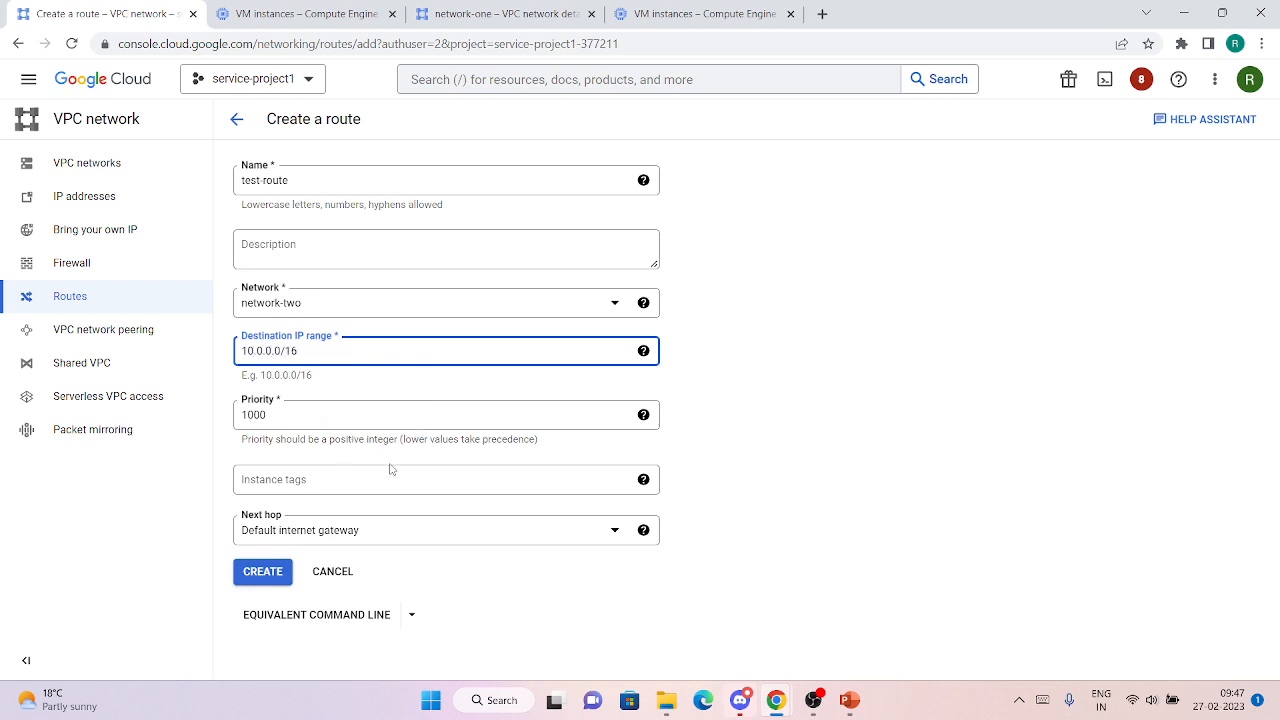
# - Set the route's next hop to the instance vm-1 and create the route
pyautogui.click(436, 545)
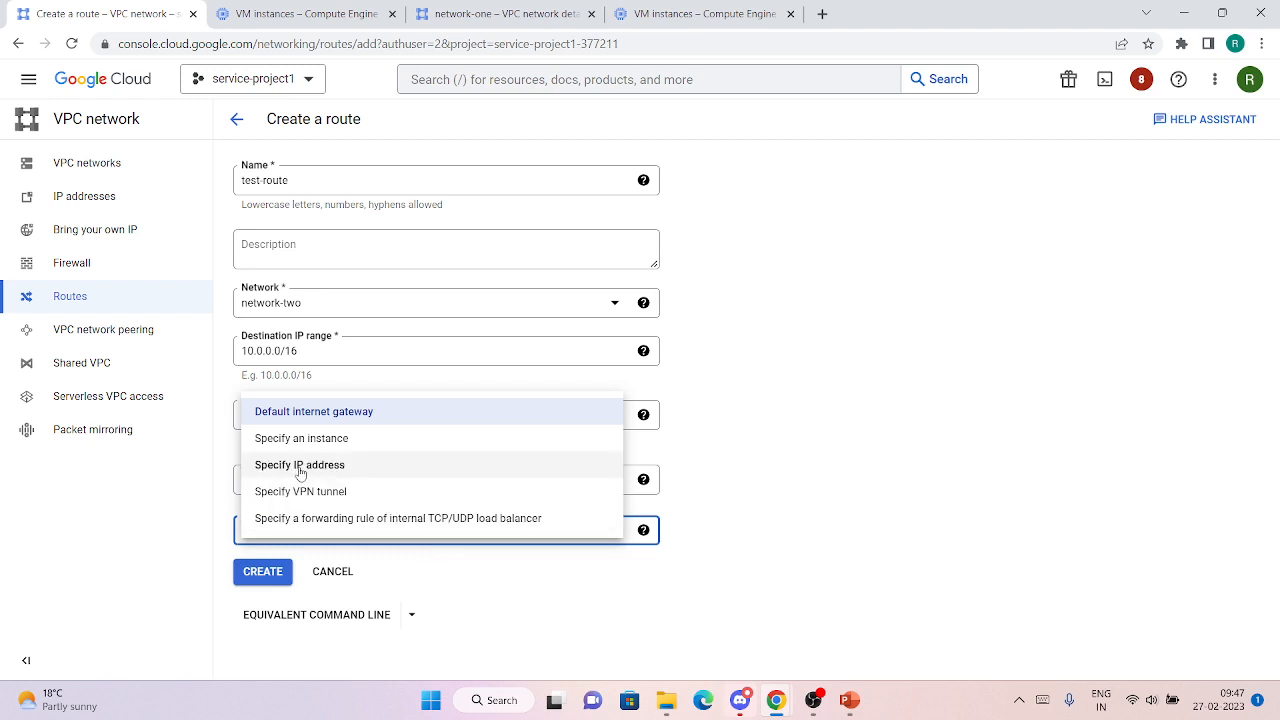
pyautogui.click(312, 438)
pyautogui.click(310, 578)
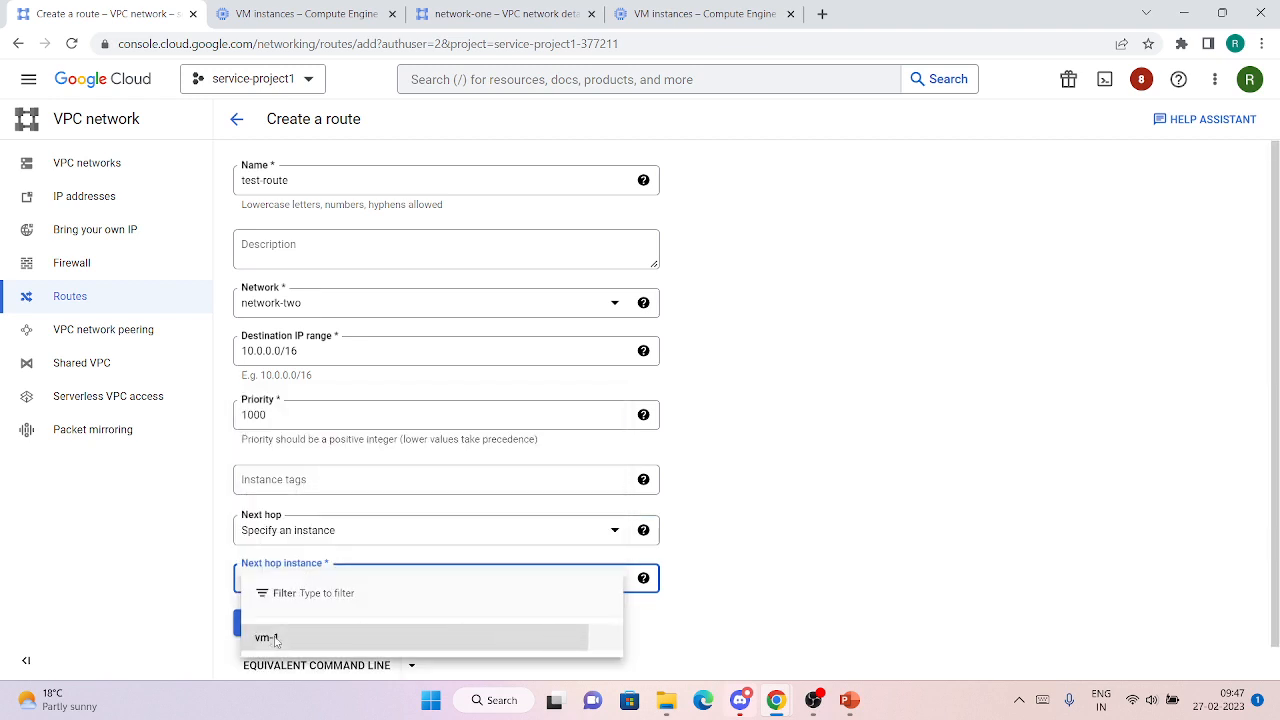
pyautogui.click(260, 636)
pyautogui.click(252, 624)
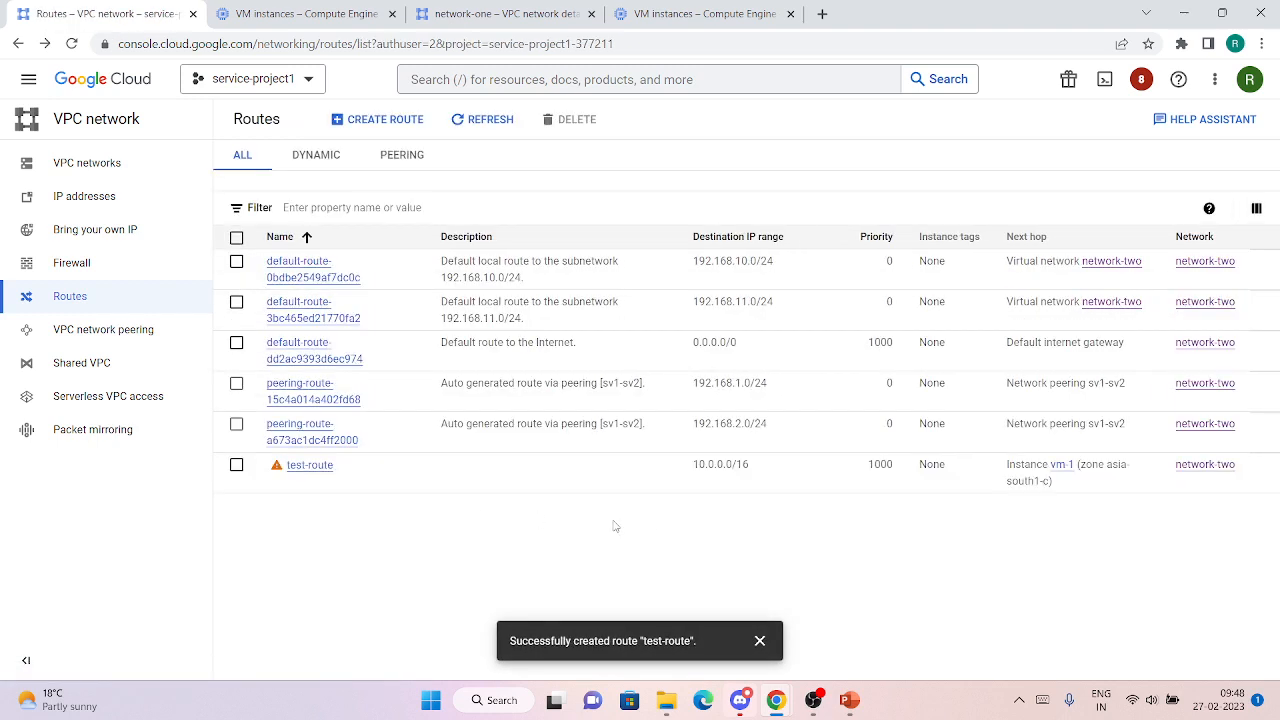
pyautogui.click(760, 640)
pyautogui.moveTo(276, 478)
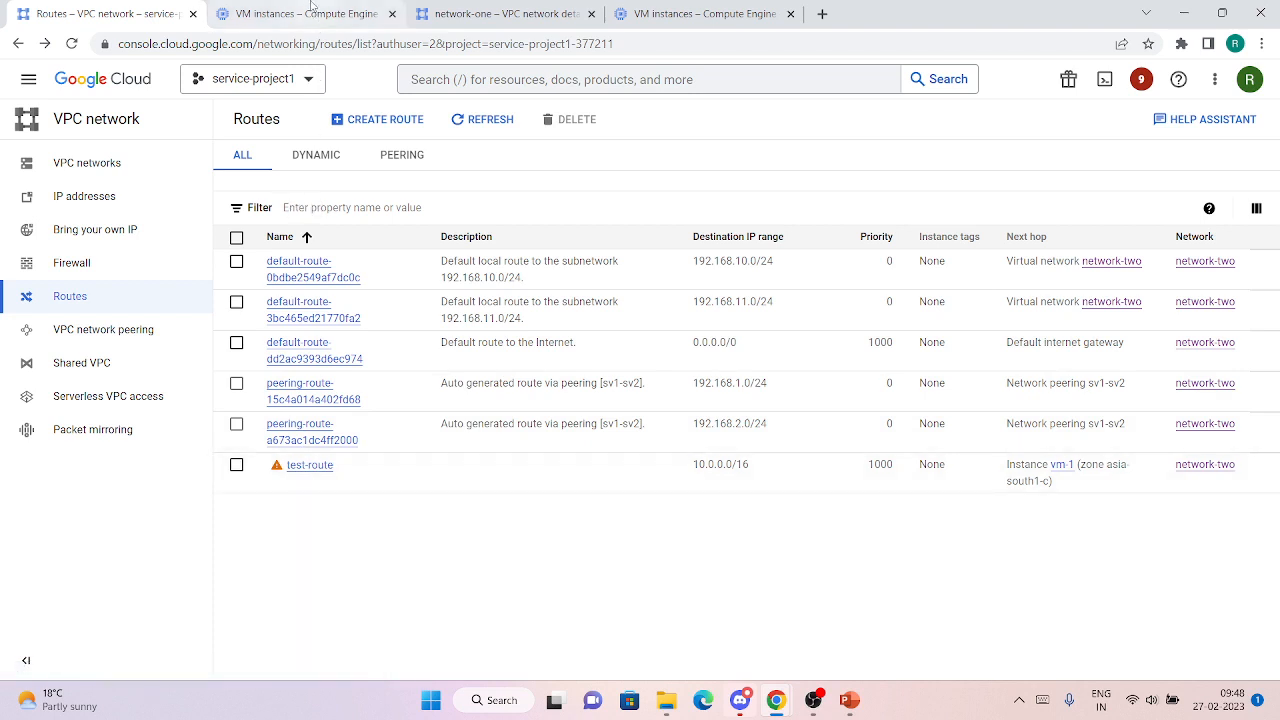
# - Open the sv2-sv1 peering connection in service-project2 and check its imported routes
pyautogui.click(403, 8)
pyautogui.click(476, 8)
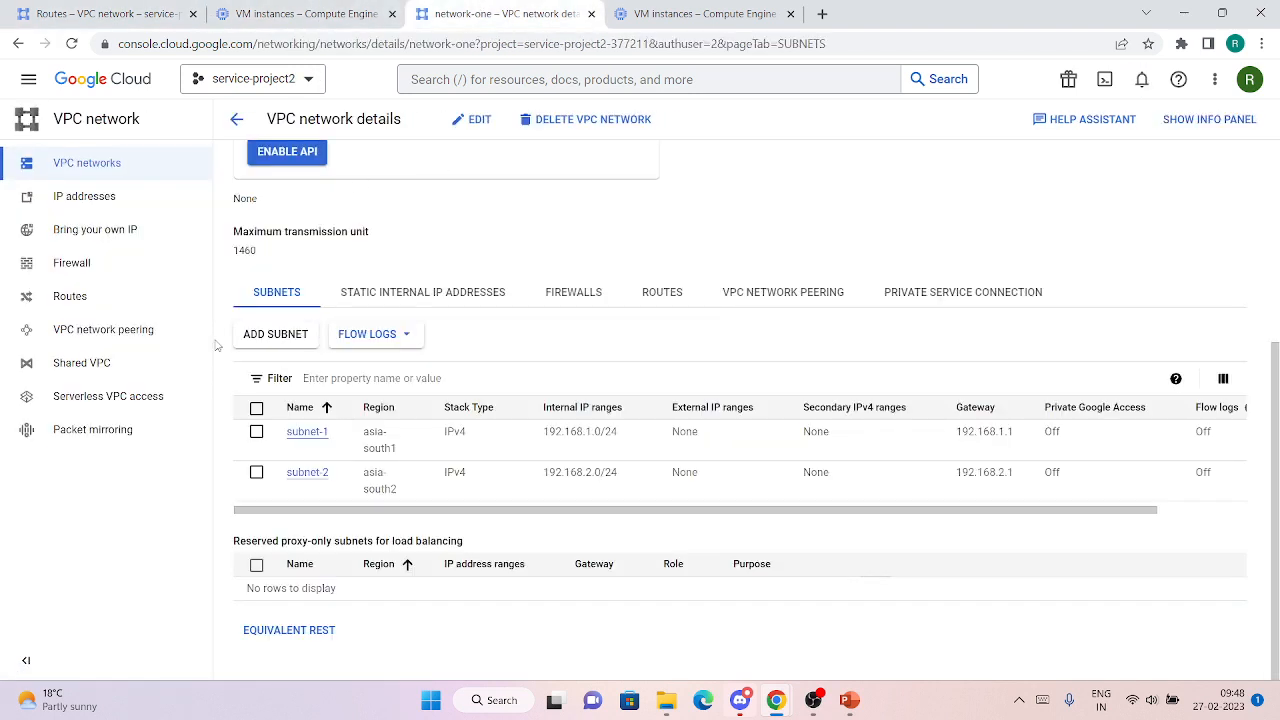
pyautogui.click(118, 340)
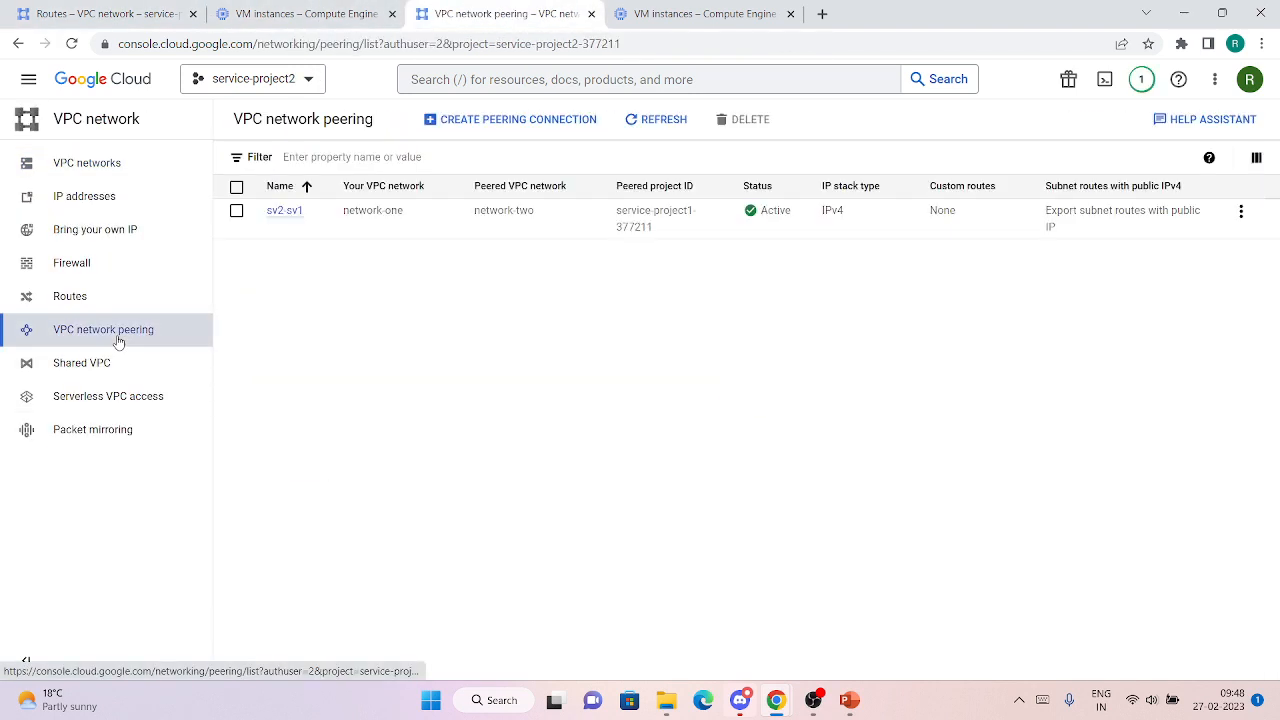
pyautogui.click(286, 212)
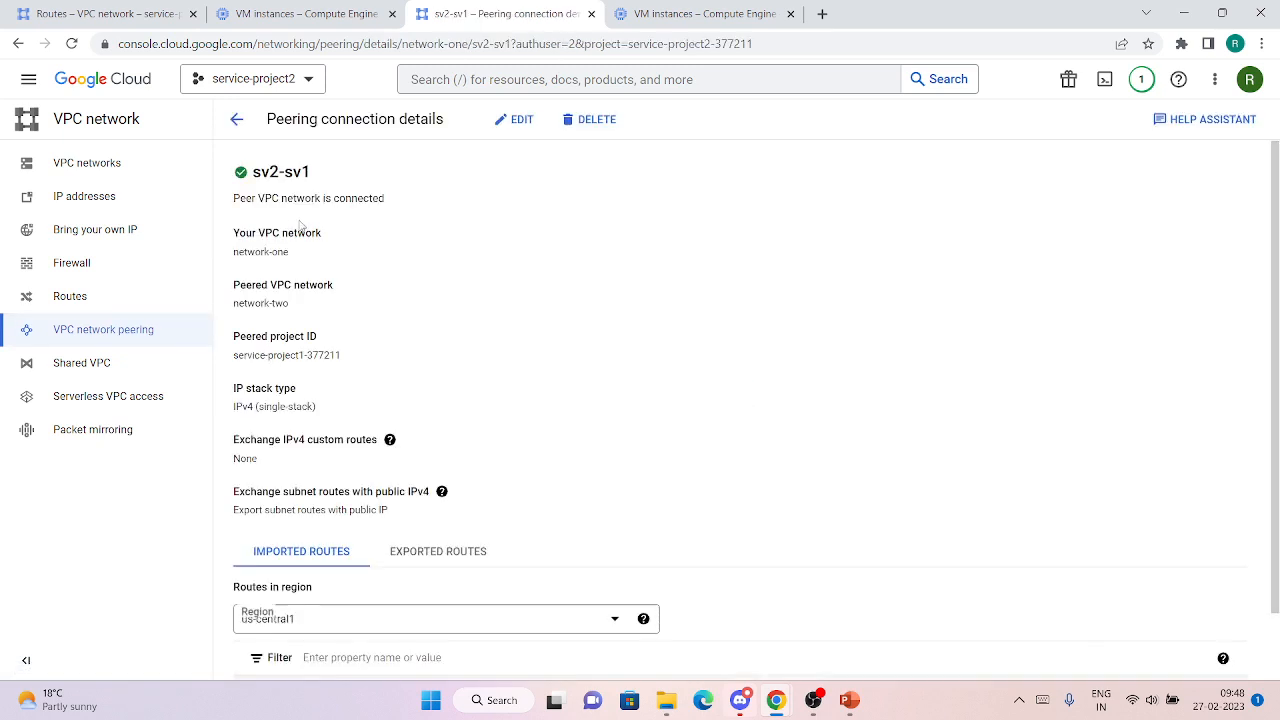
pyautogui.scroll(-2, 308, 420)
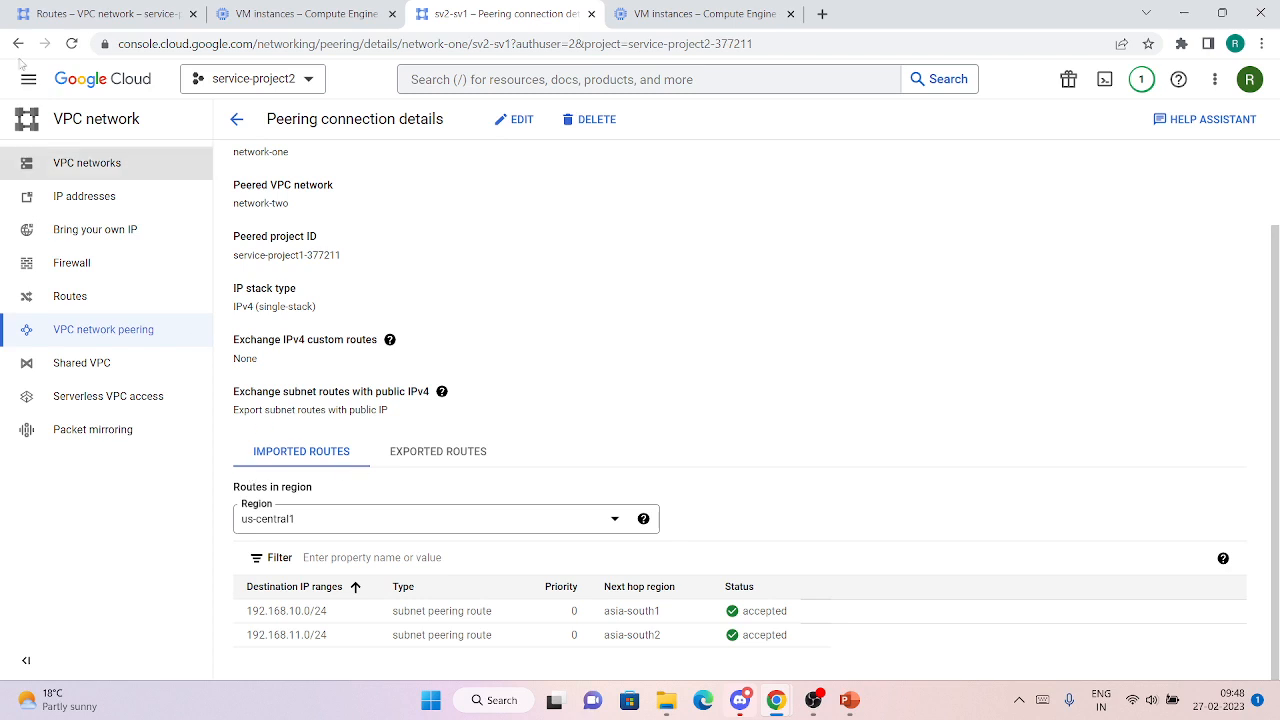
# - Edit the sv1-sv2 peering connection in service-project1 to export custom routes and save it
pyautogui.click(2, 6)
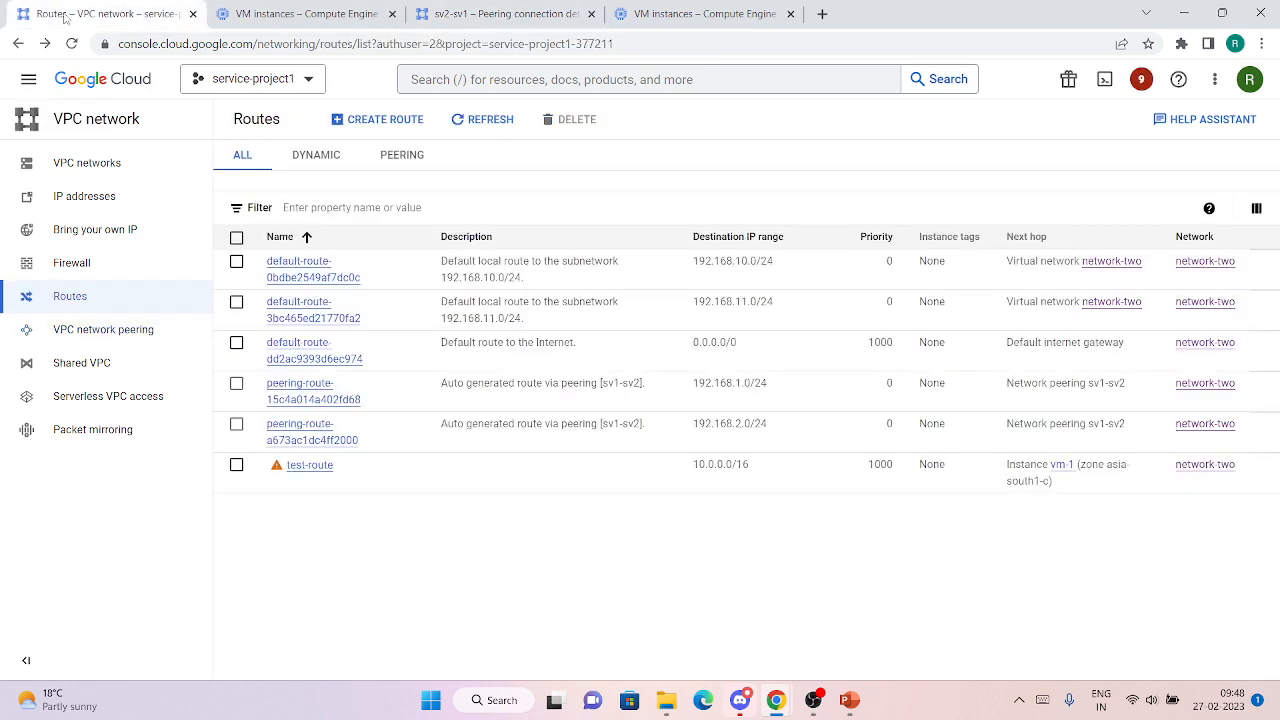
pyautogui.click(101, 331)
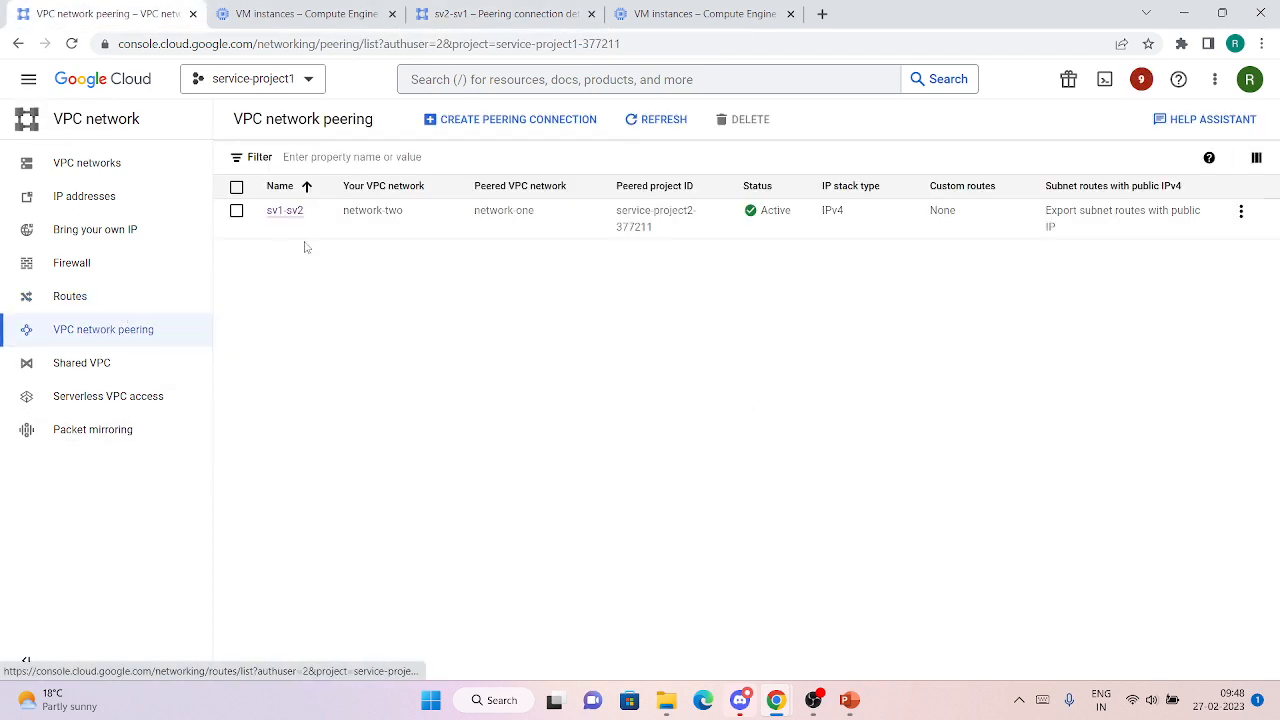
pyautogui.click(282, 214)
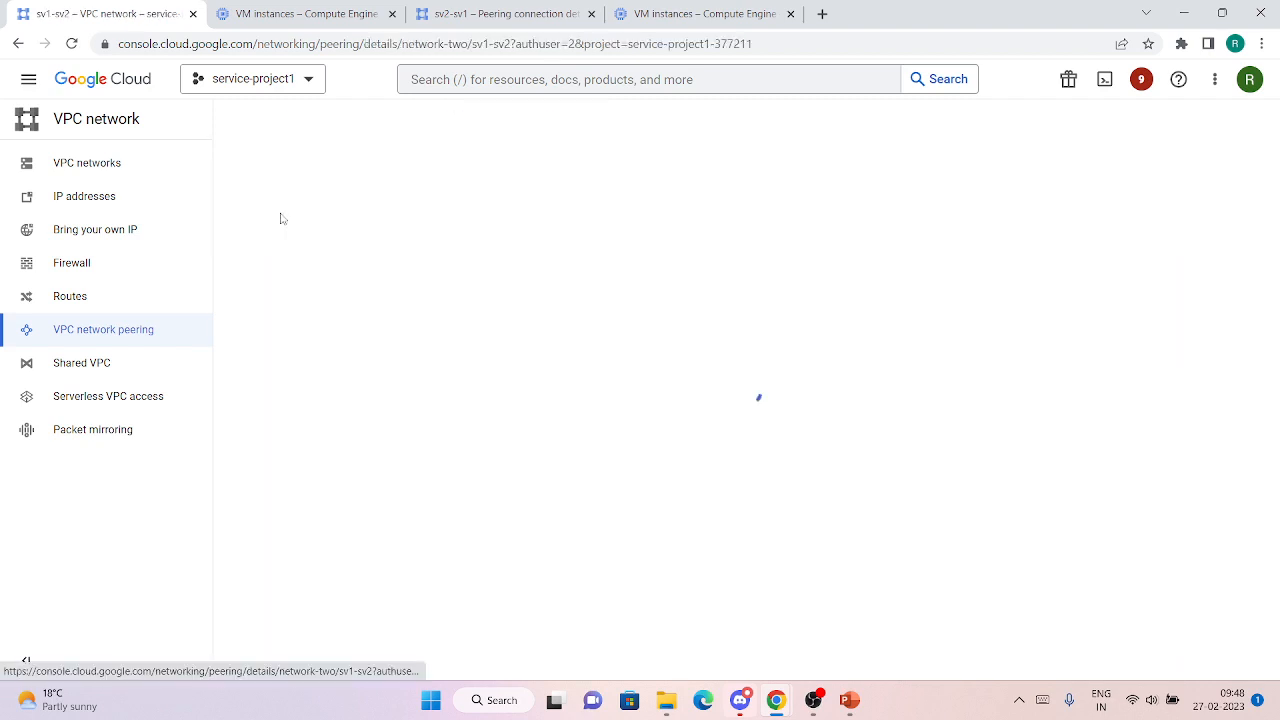
pyautogui.click(512, 122)
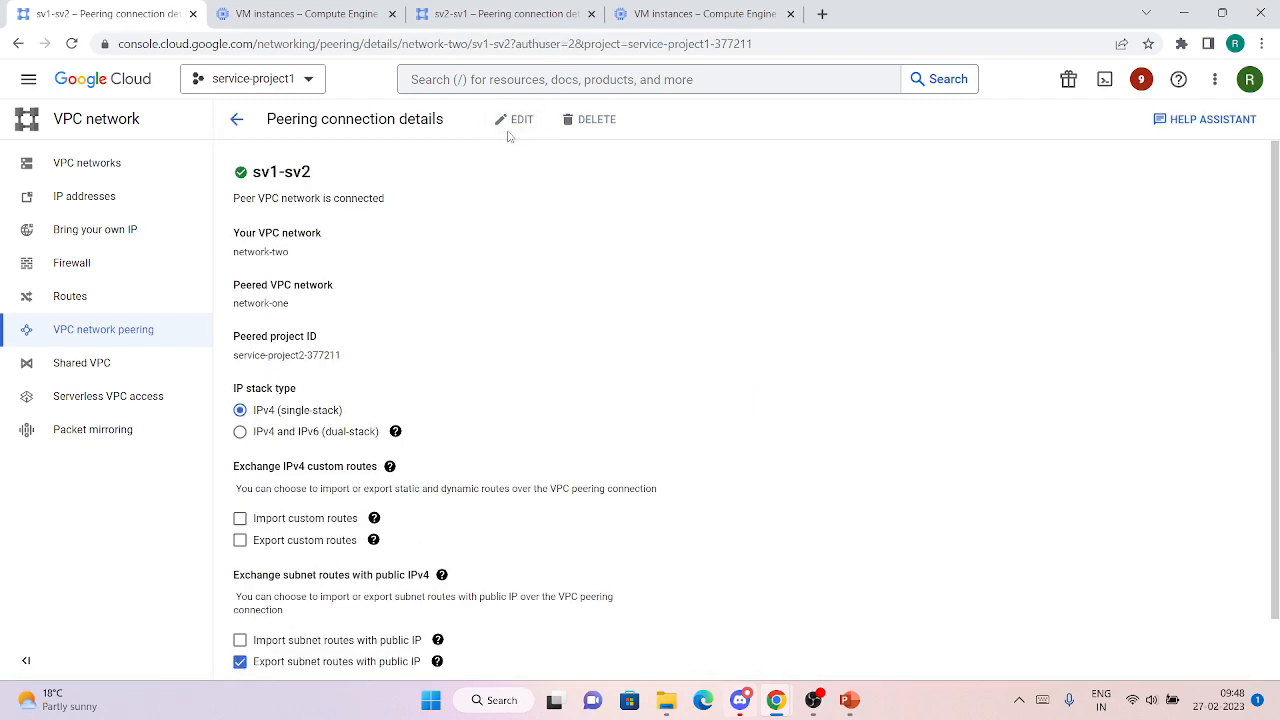
pyautogui.scroll(-2, 474, 508)
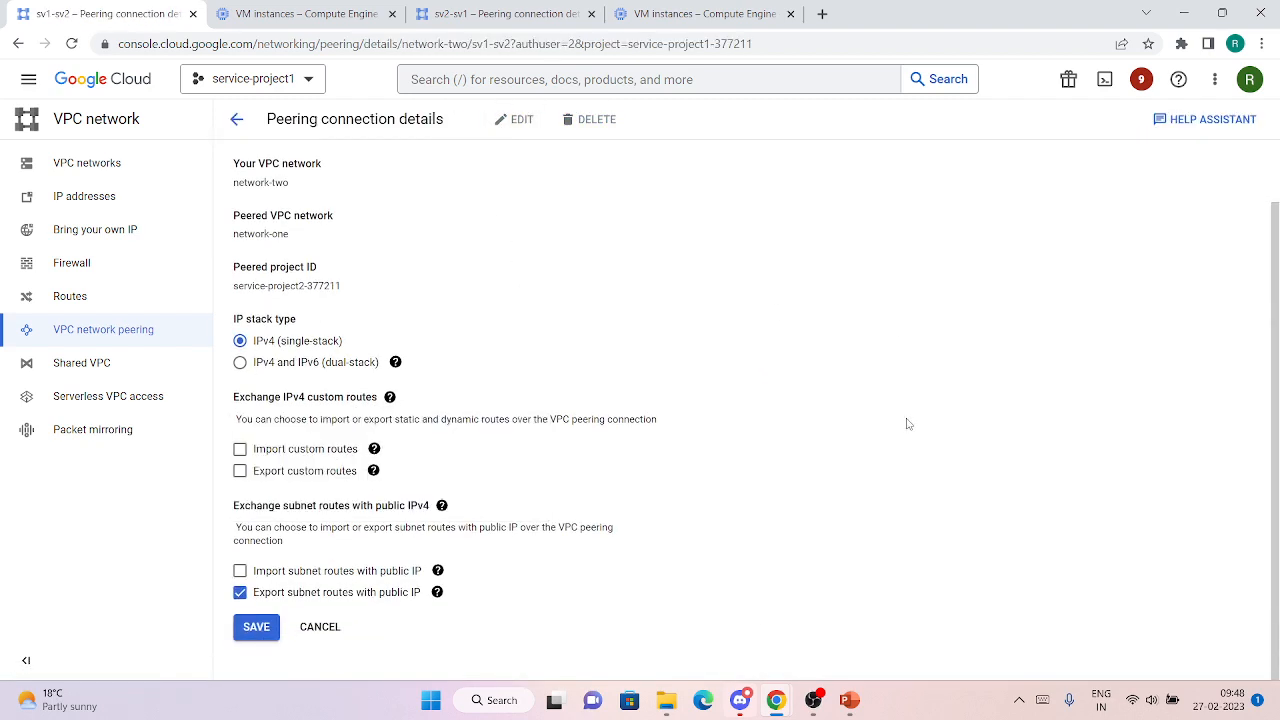
pyautogui.click(308, 472)
pyautogui.click(256, 634)
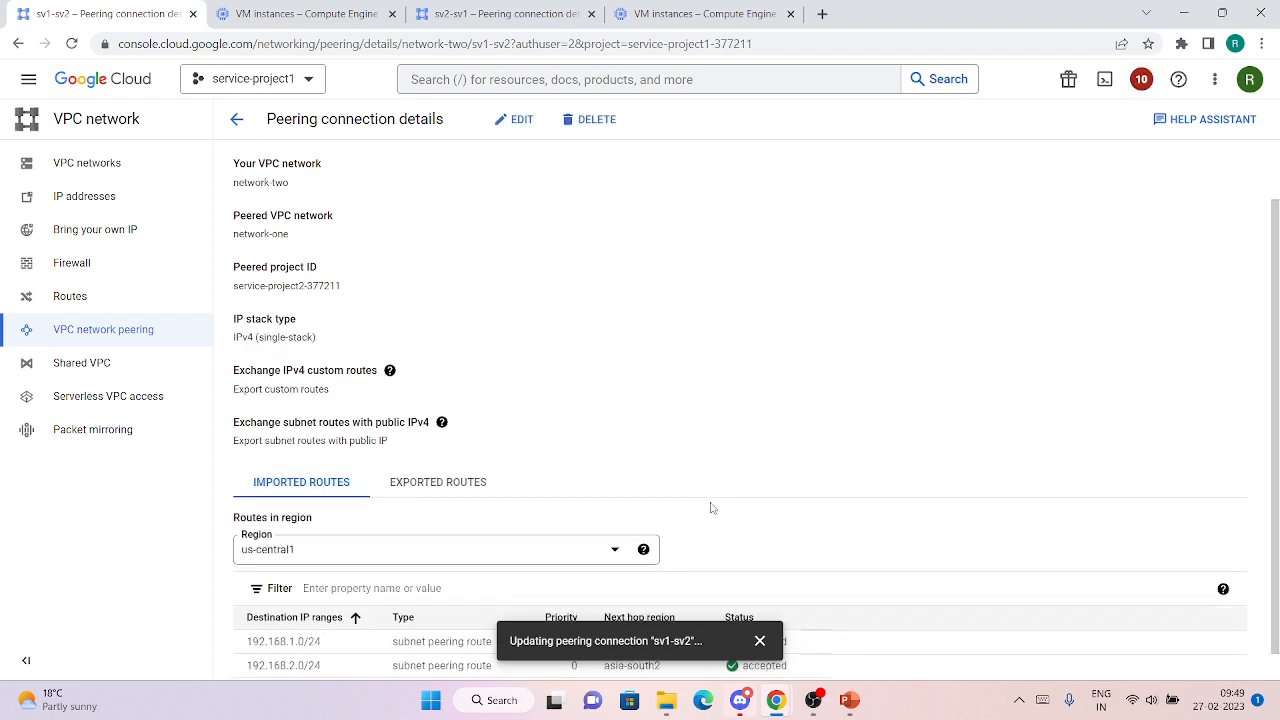
# - Check the exported routes of sv1-sv2, then return to the sv2-sv1 peering connection details in service-project2
pyautogui.scroll(-1, 712, 507)
pyautogui.click(453, 451)
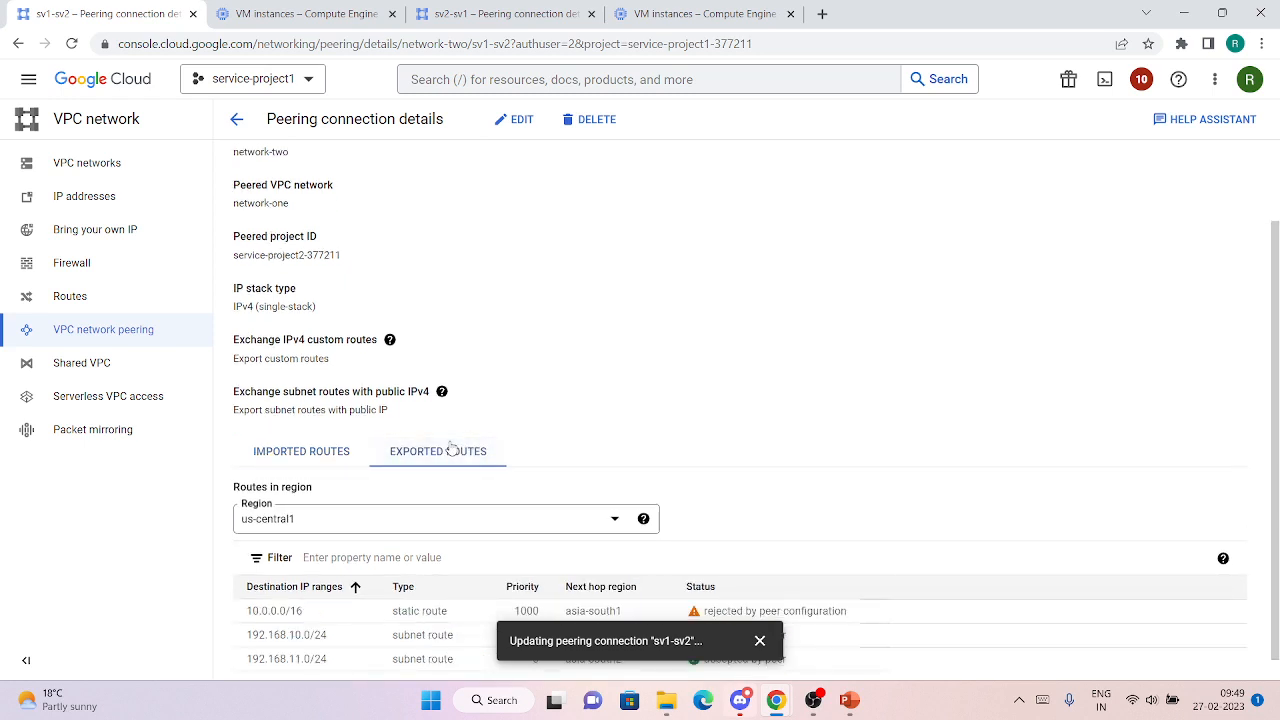
pyautogui.click(760, 640)
pyautogui.scroll(-1, 340, 575)
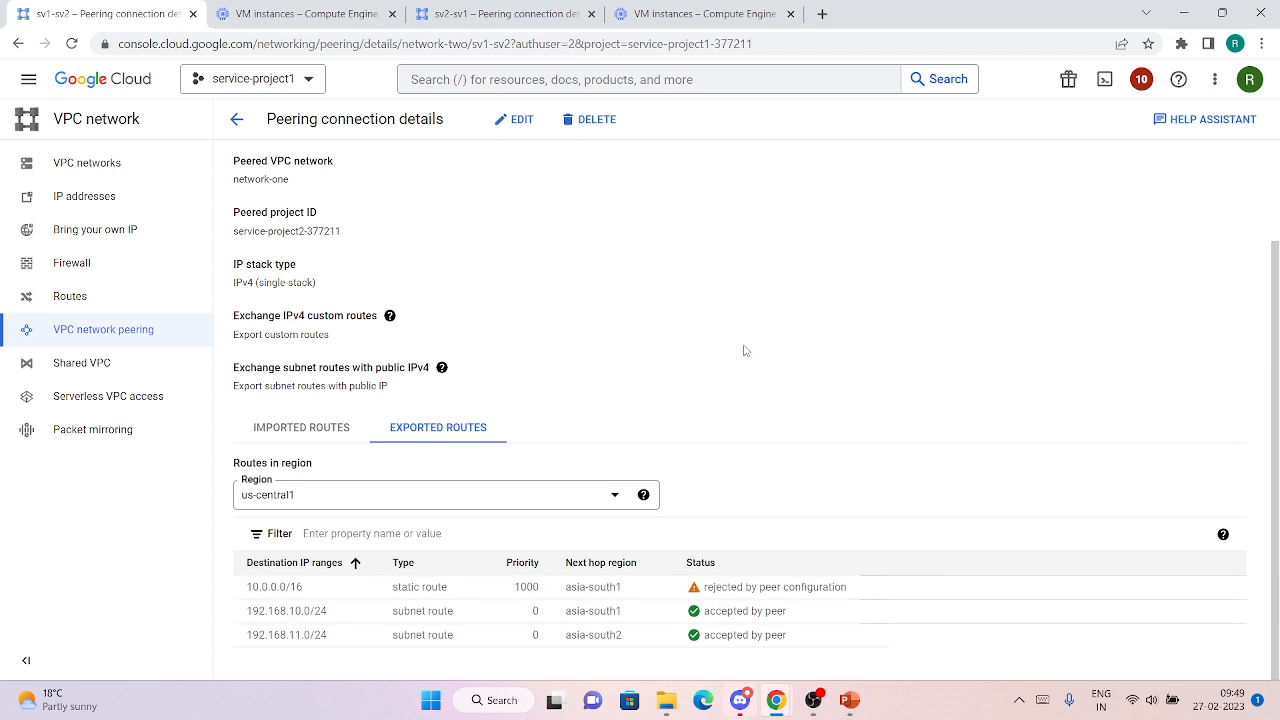
pyautogui.click(478, 14)
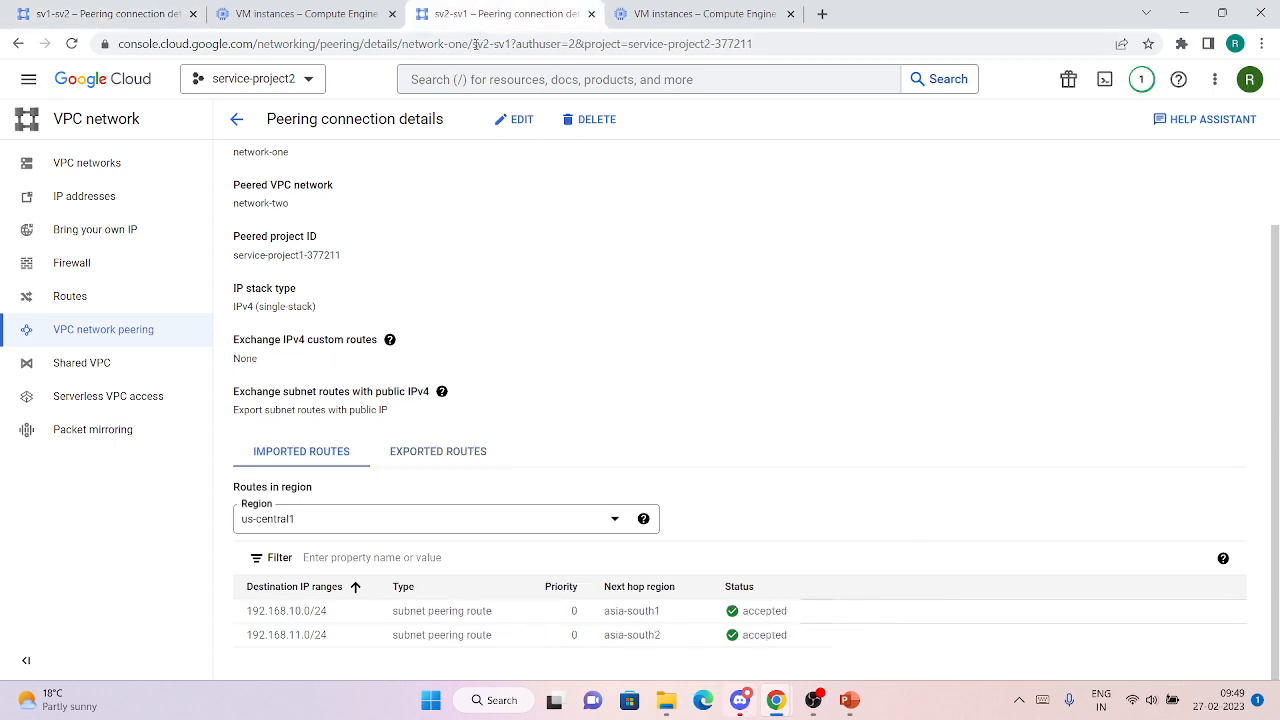
# - Edit the sv2-sv1 peering connection to import custom routes, save it, and show its imported routes
pyautogui.click(503, 134)
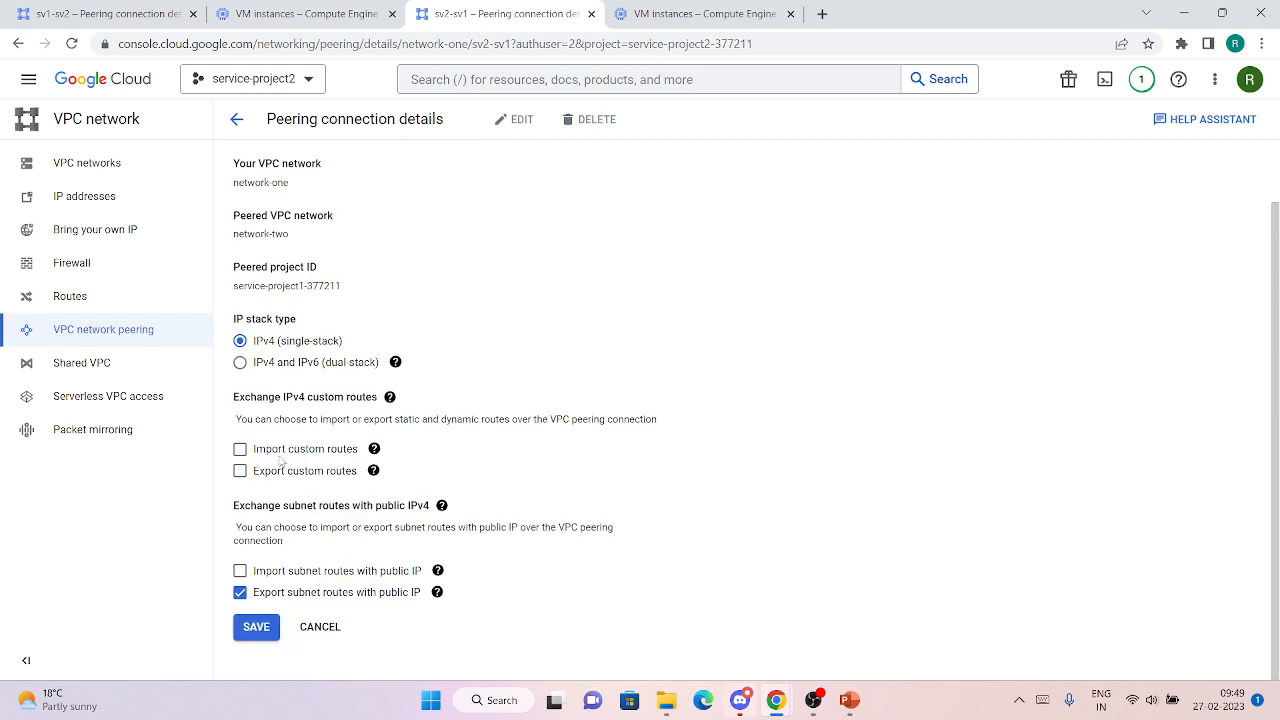
pyautogui.click(340, 450)
pyautogui.click(257, 627)
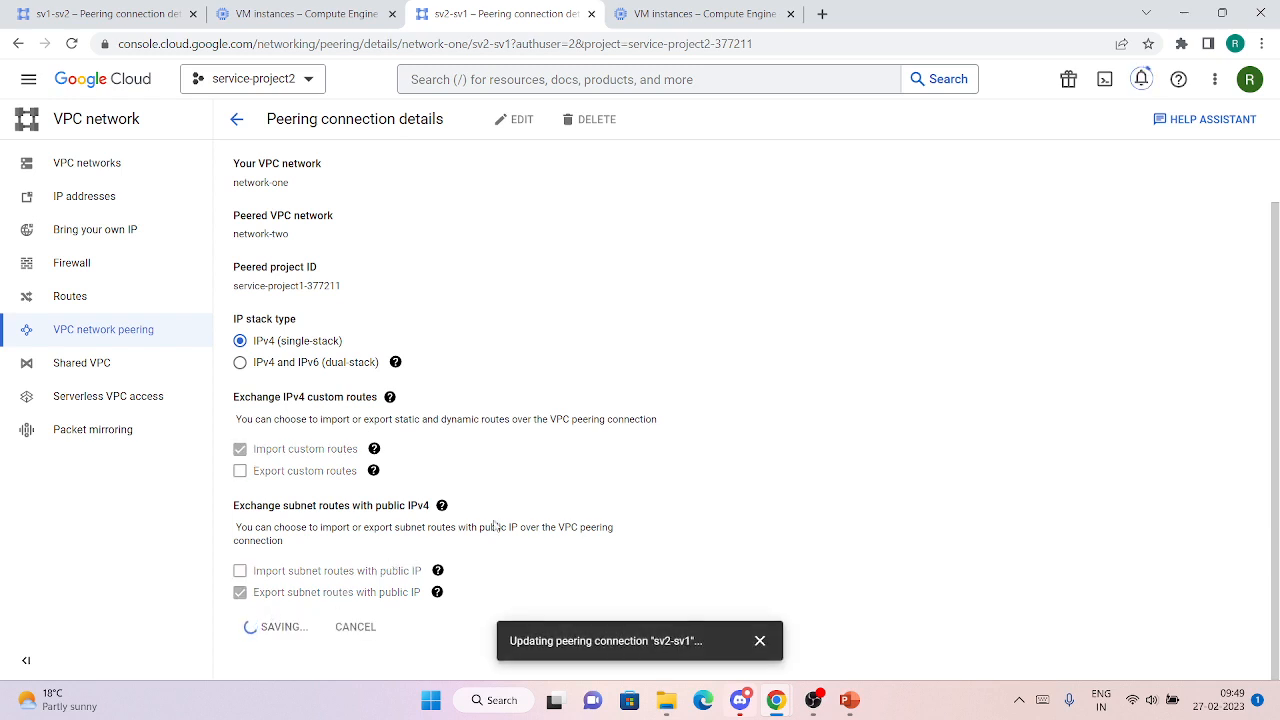
pyautogui.click(760, 641)
pyautogui.scroll(-2, 700, 470)
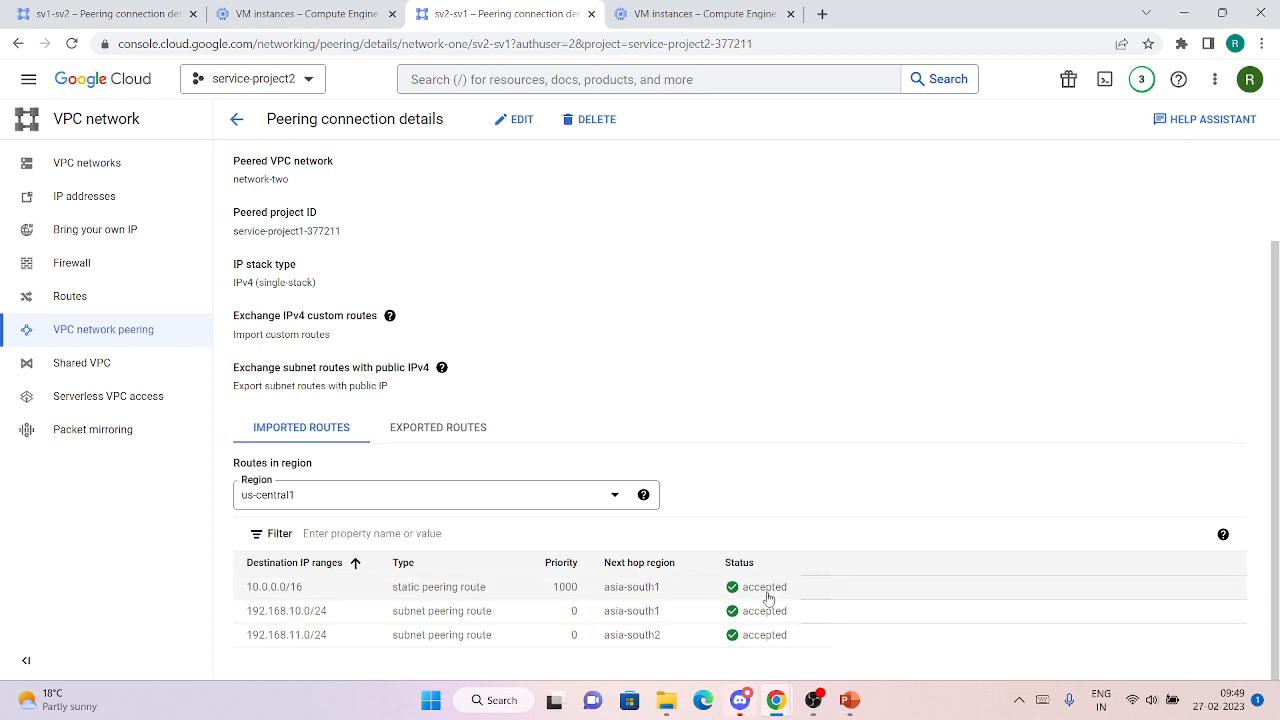
# - Check the refreshed exported routes of sv1-sv2 in service-project1, and compare them with the imported routes of sv2-sv1 in service-project2
pyautogui.click(100, 14)
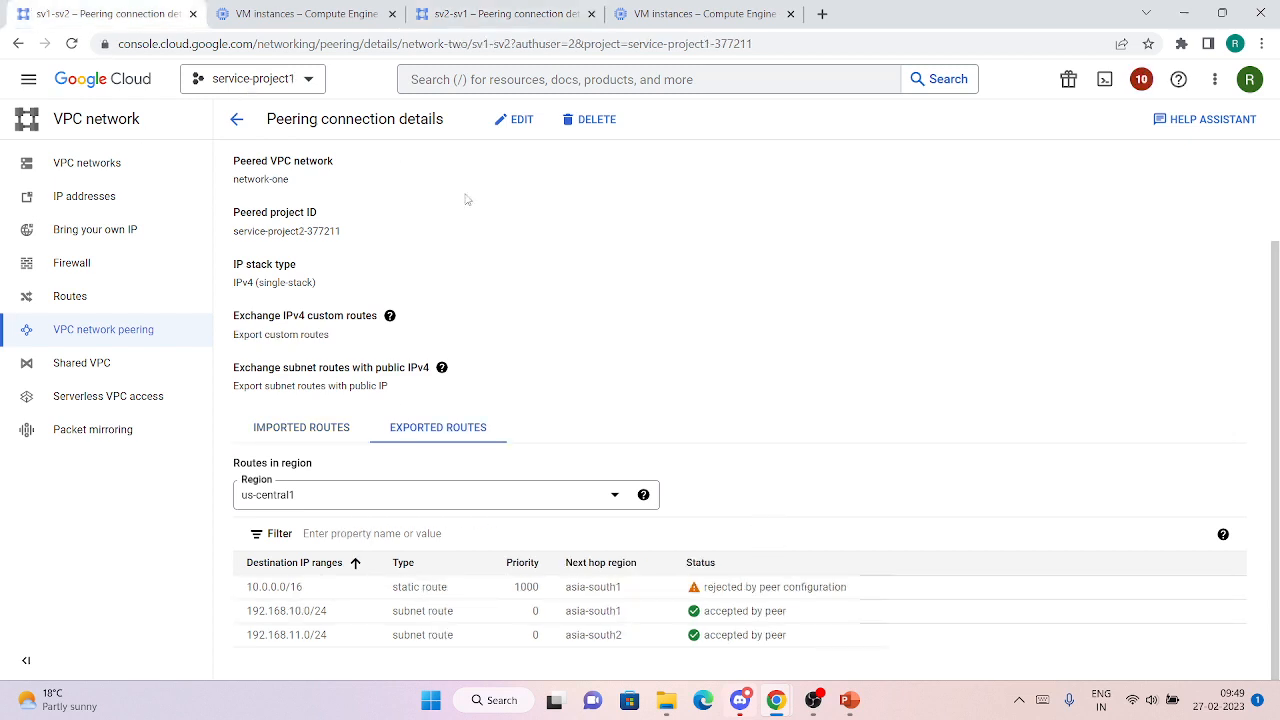
pyautogui.click(71, 43)
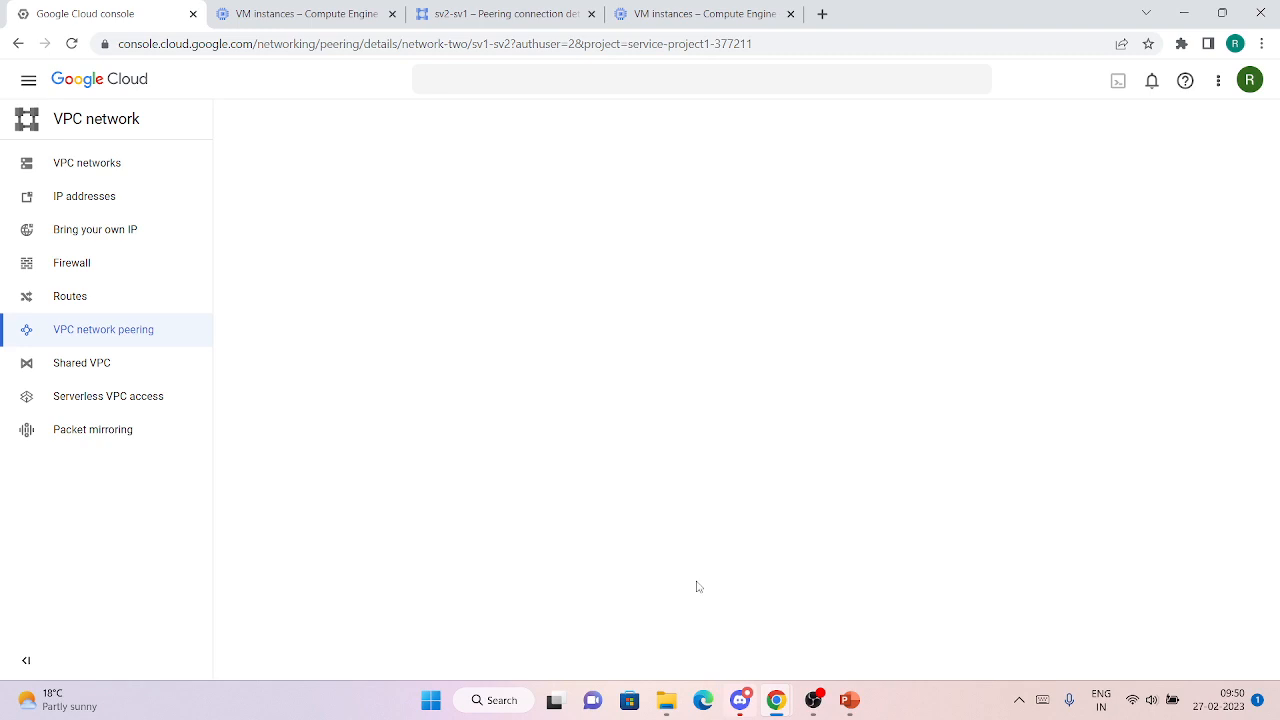
pyautogui.scroll(-1, 524, 568)
pyautogui.click(438, 451)
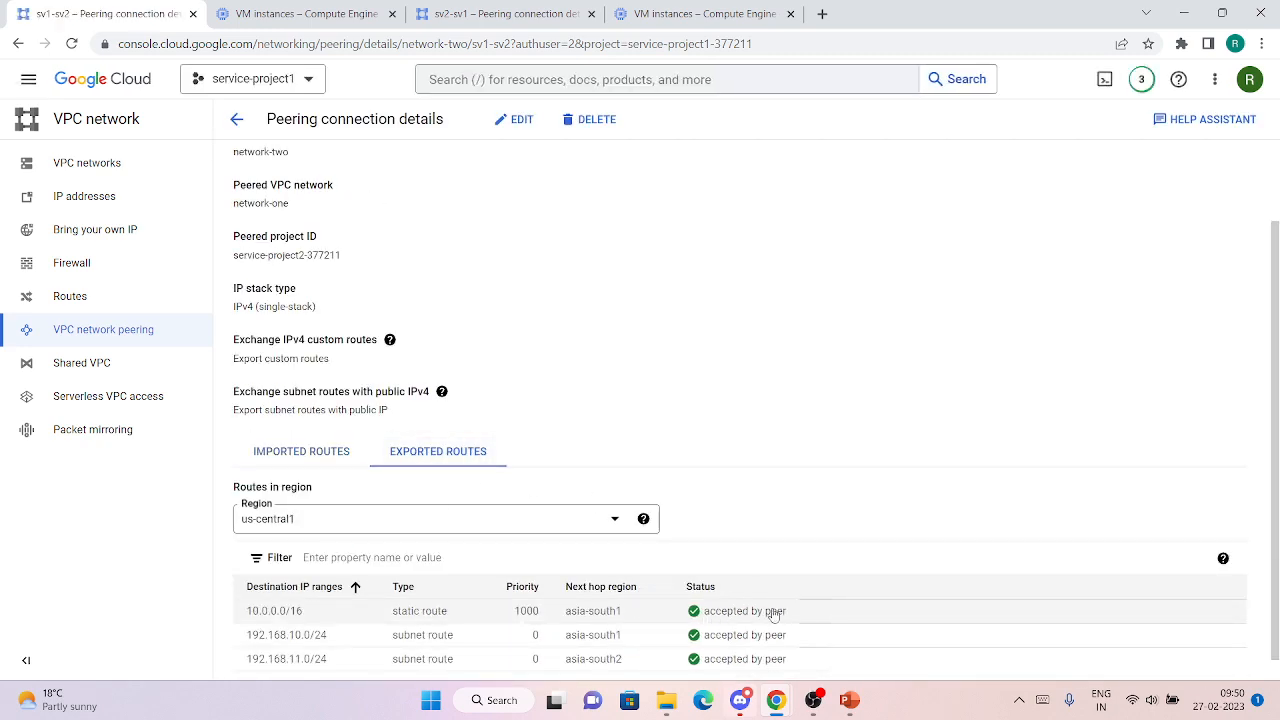
pyautogui.click(432, 20)
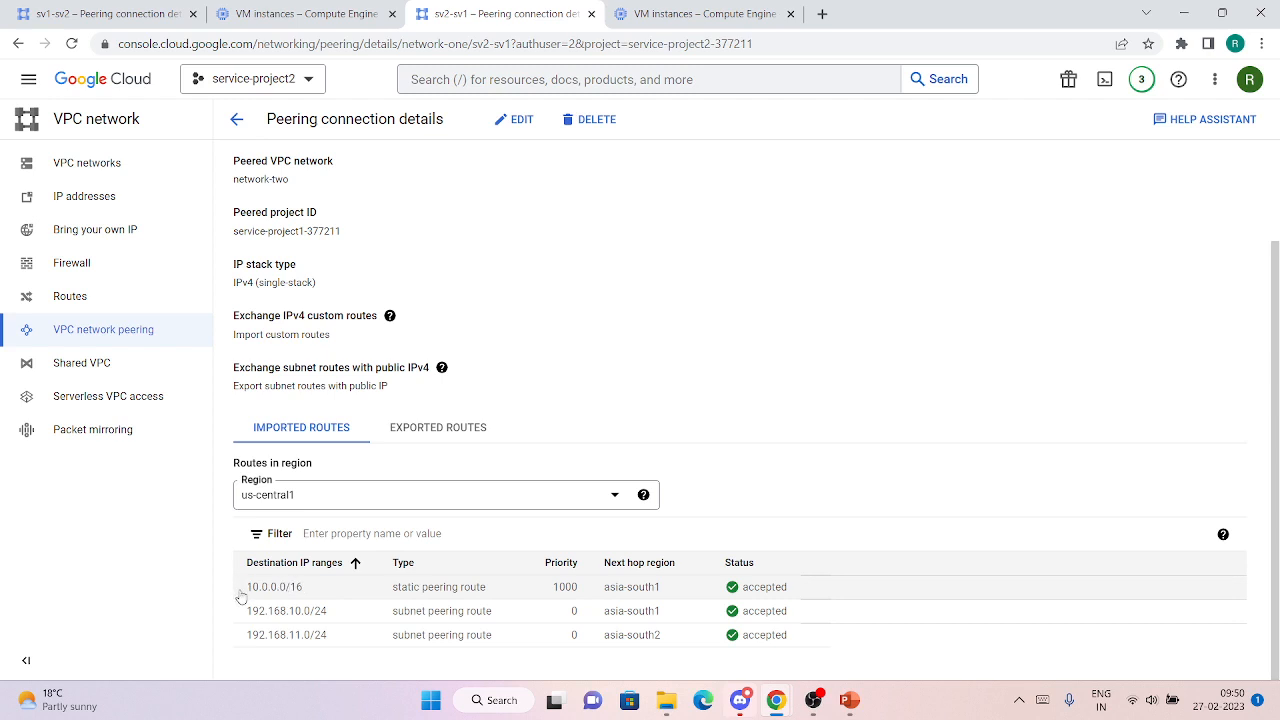
pyautogui.moveTo(241, 597); pyautogui.dragTo(321, 602)
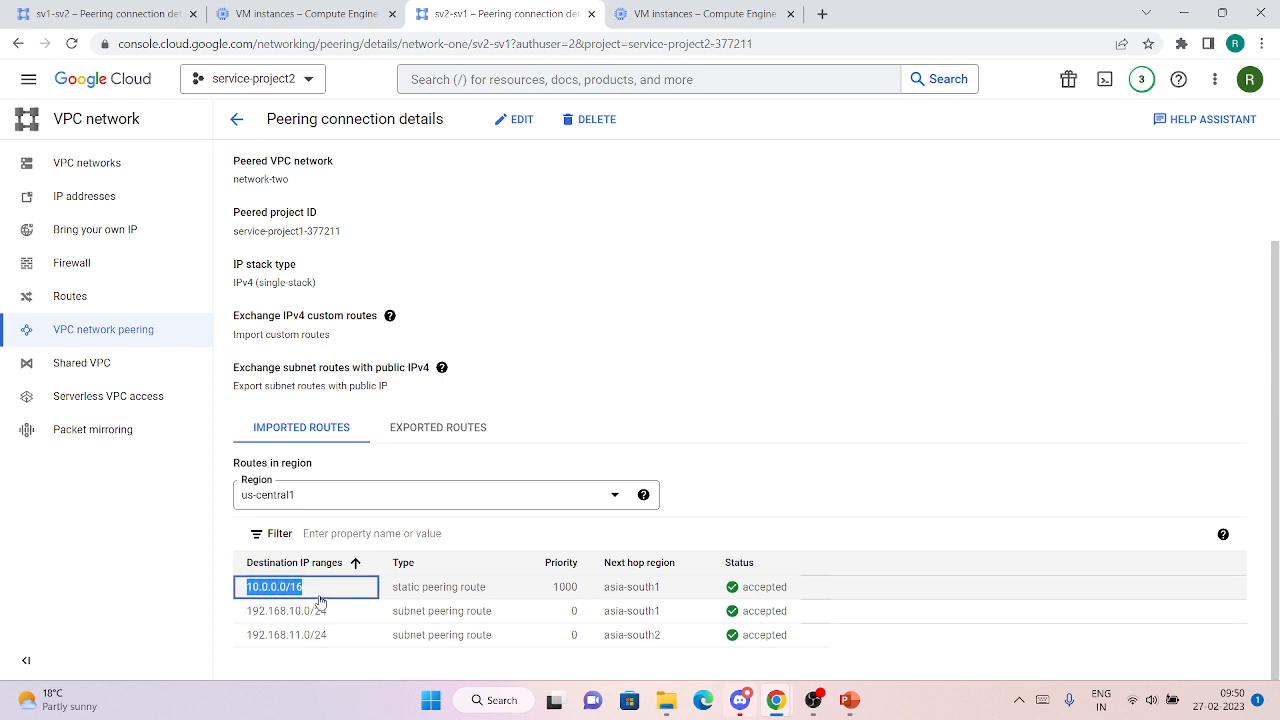
# - Start a new subnet in service-project2's network-one with the name test and the region asia-east2
pyautogui.click(87, 163)
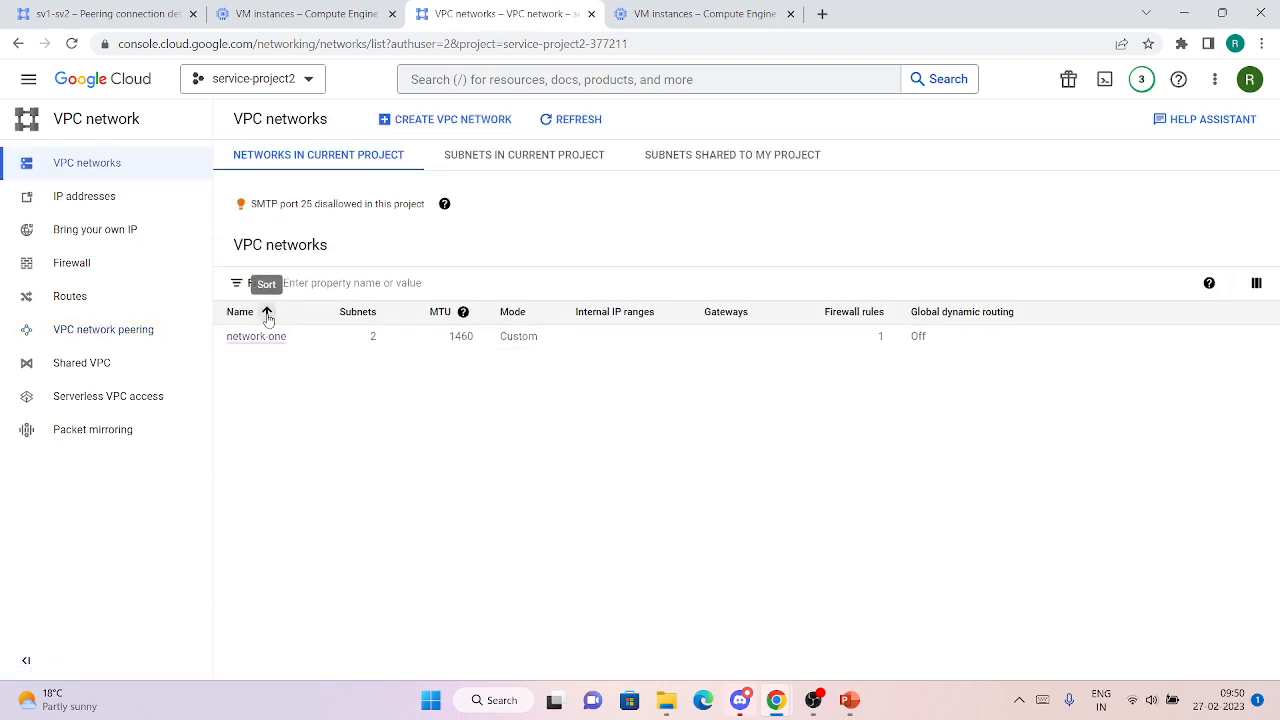
pyautogui.click(262, 336)
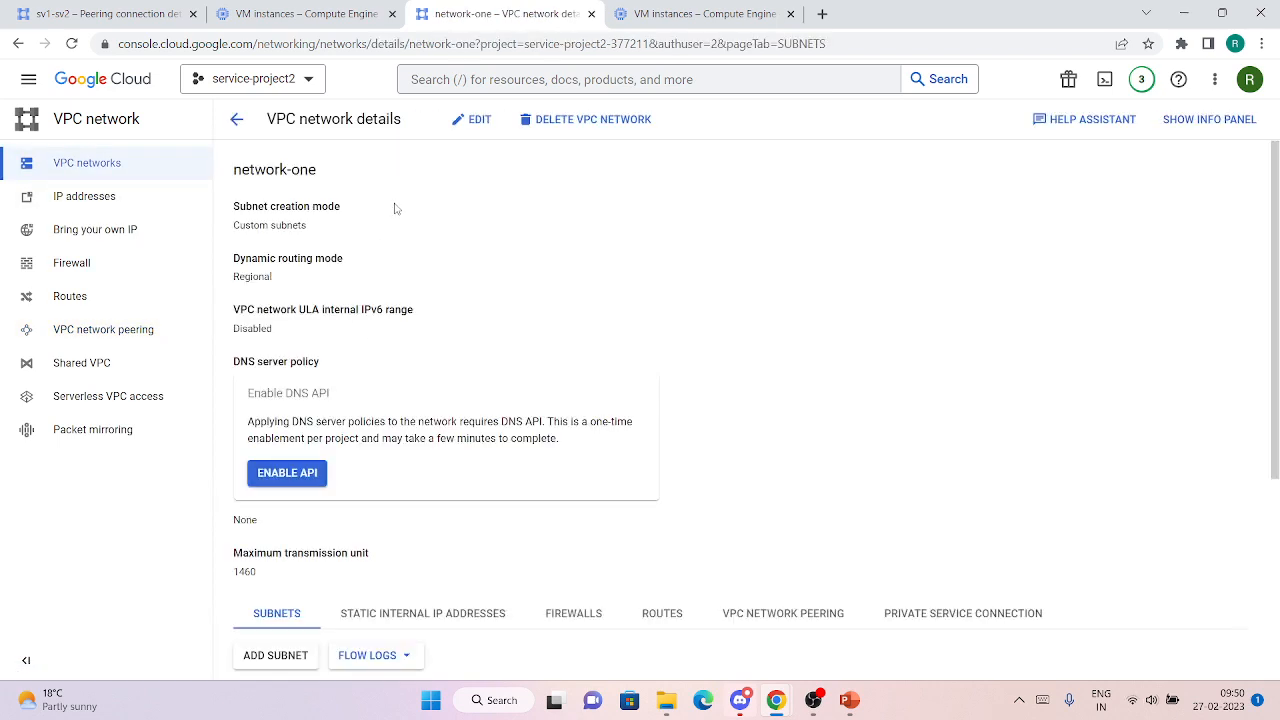
pyautogui.scroll(-3, 413, 427)
pyautogui.click(270, 333)
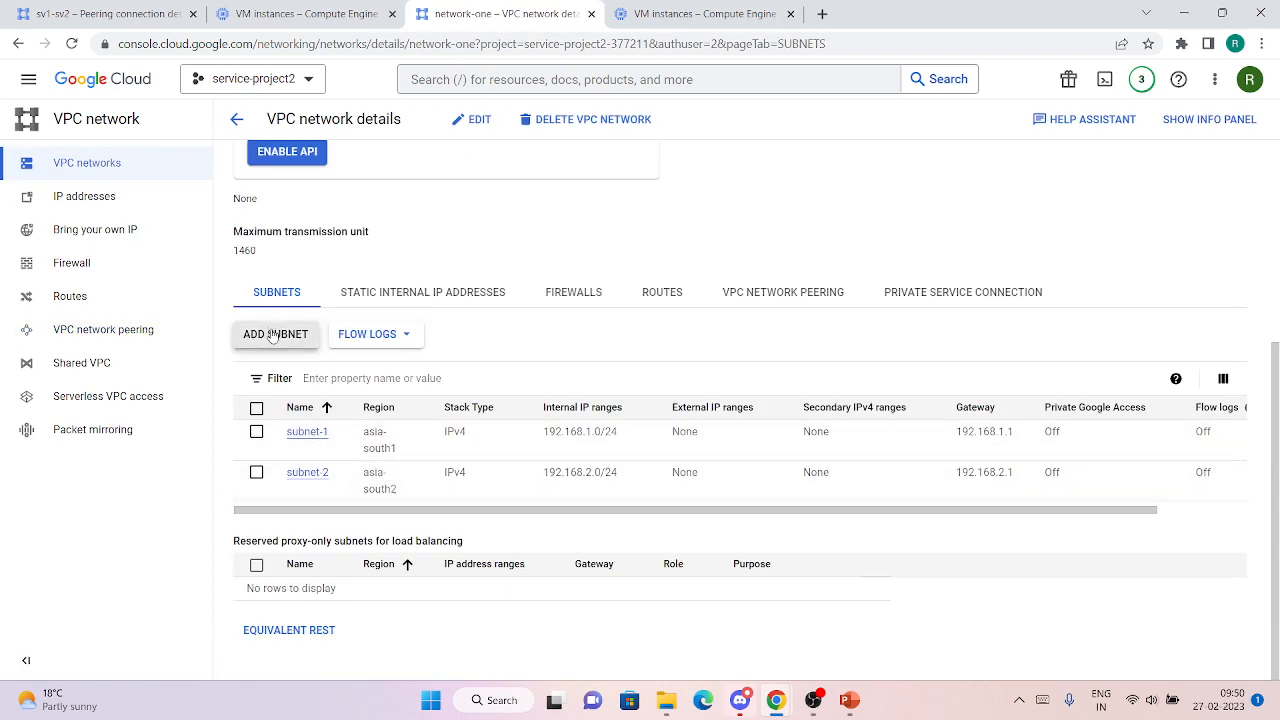
pyautogui.click(548, 192)
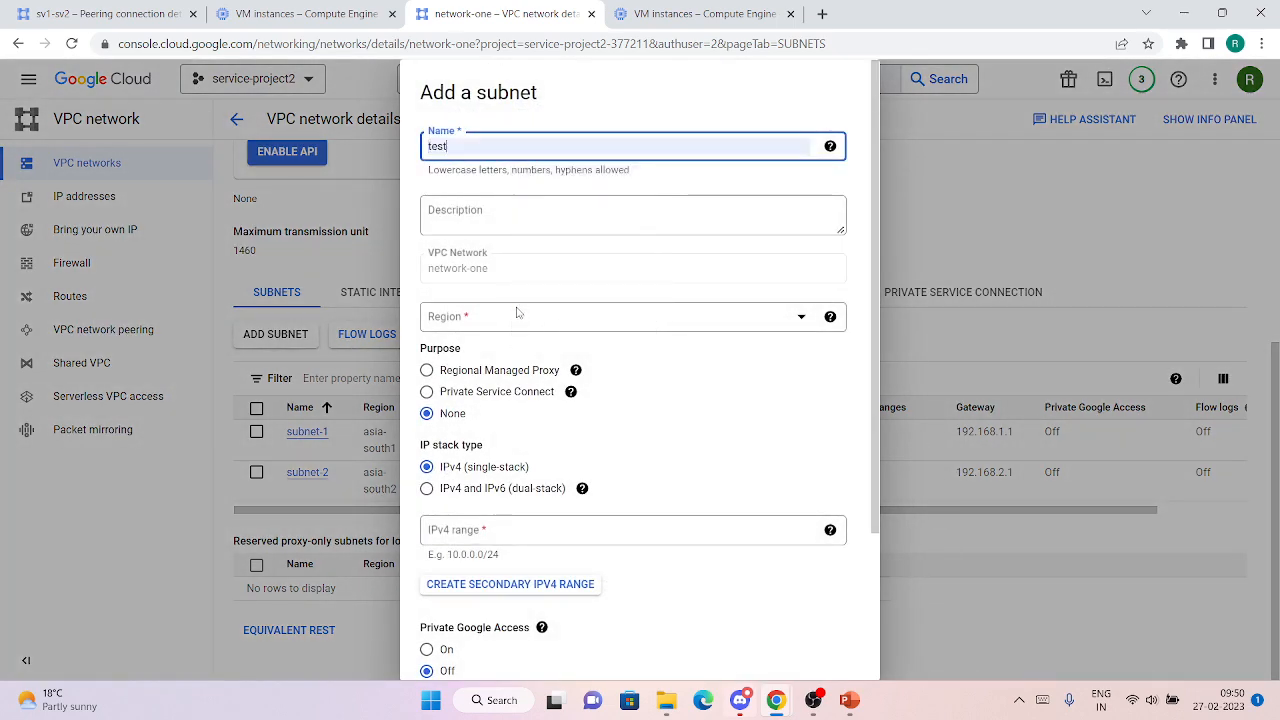
pyautogui.click(517, 316)
pyautogui.click(517, 351)
pyautogui.scroll(-1, 537, 481)
pyautogui.scroll(-1, 537, 481)
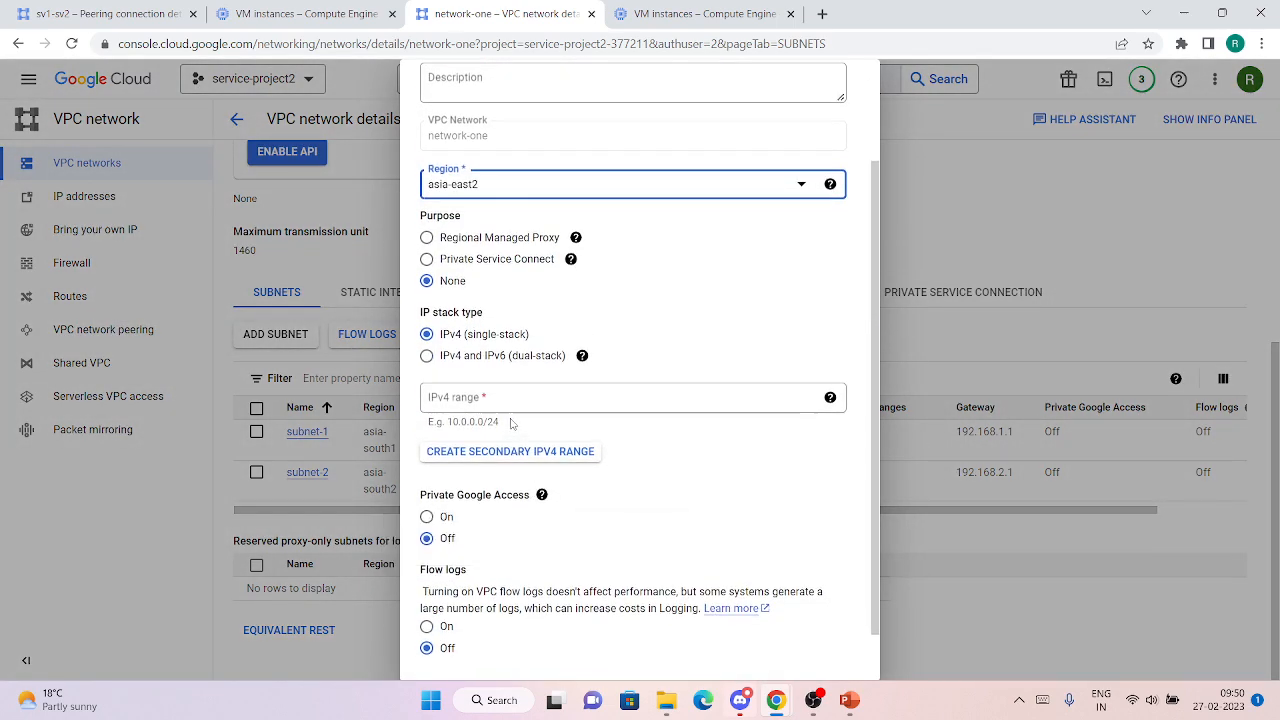
# - Set the subnet's IPv4 range to 10.0.0.0/16 and try to add it to network-one
pyautogui.click(530, 397)
pyautogui.write('10.0.0.0/16')
pyautogui.click(688, 451)
pyautogui.scroll(-1, 618, 483)
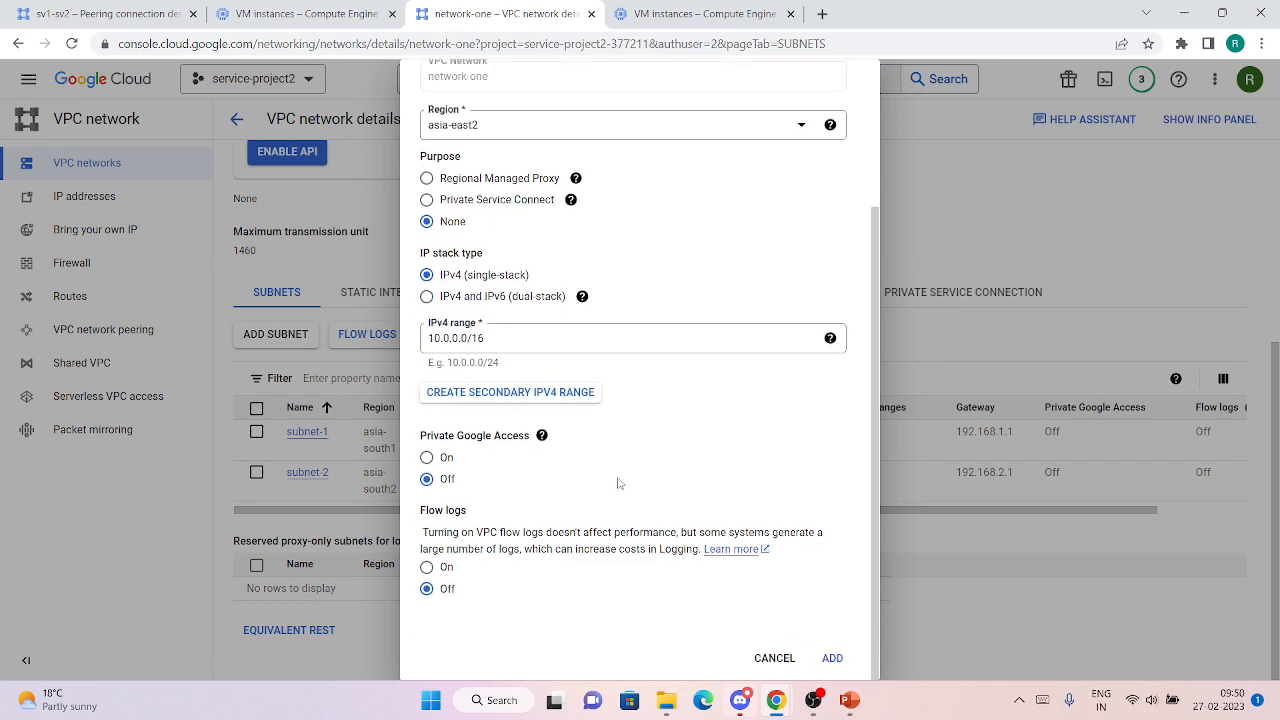
pyautogui.scroll(3, 600, 460)
pyautogui.scroll(-1, 500, 510)
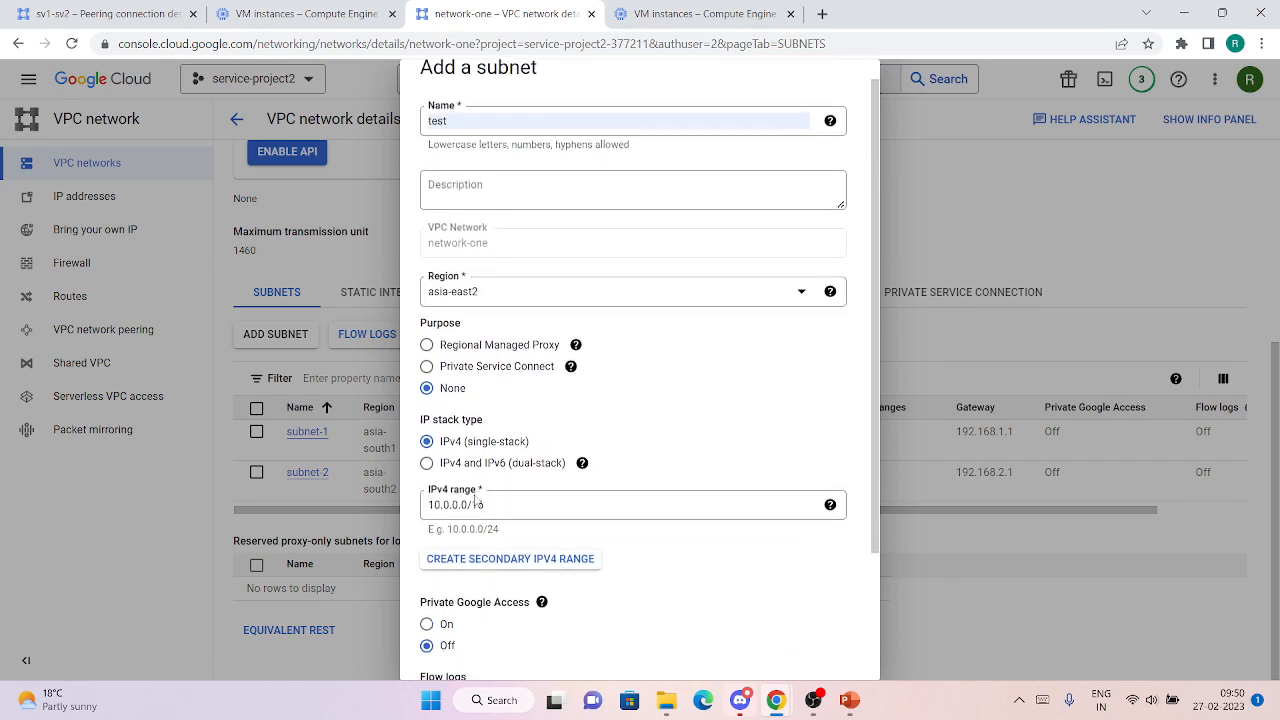
pyautogui.scroll(-2, 580, 500)
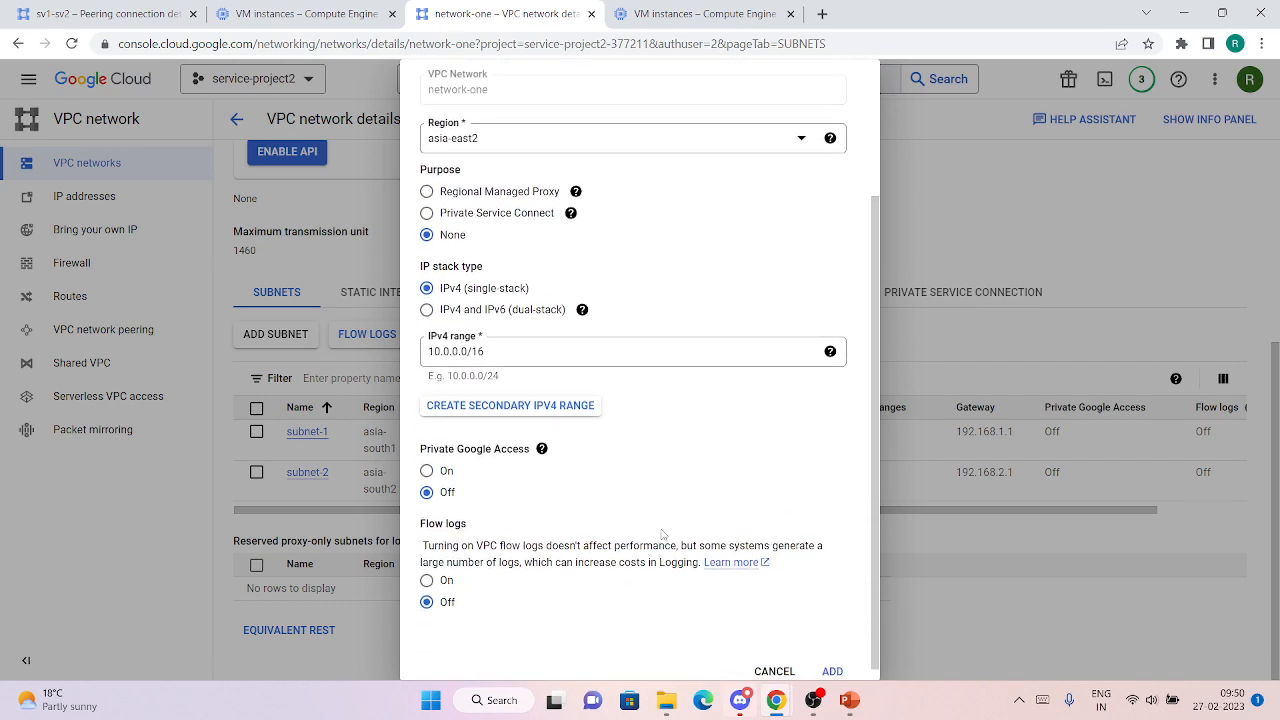
pyautogui.click(830, 658)
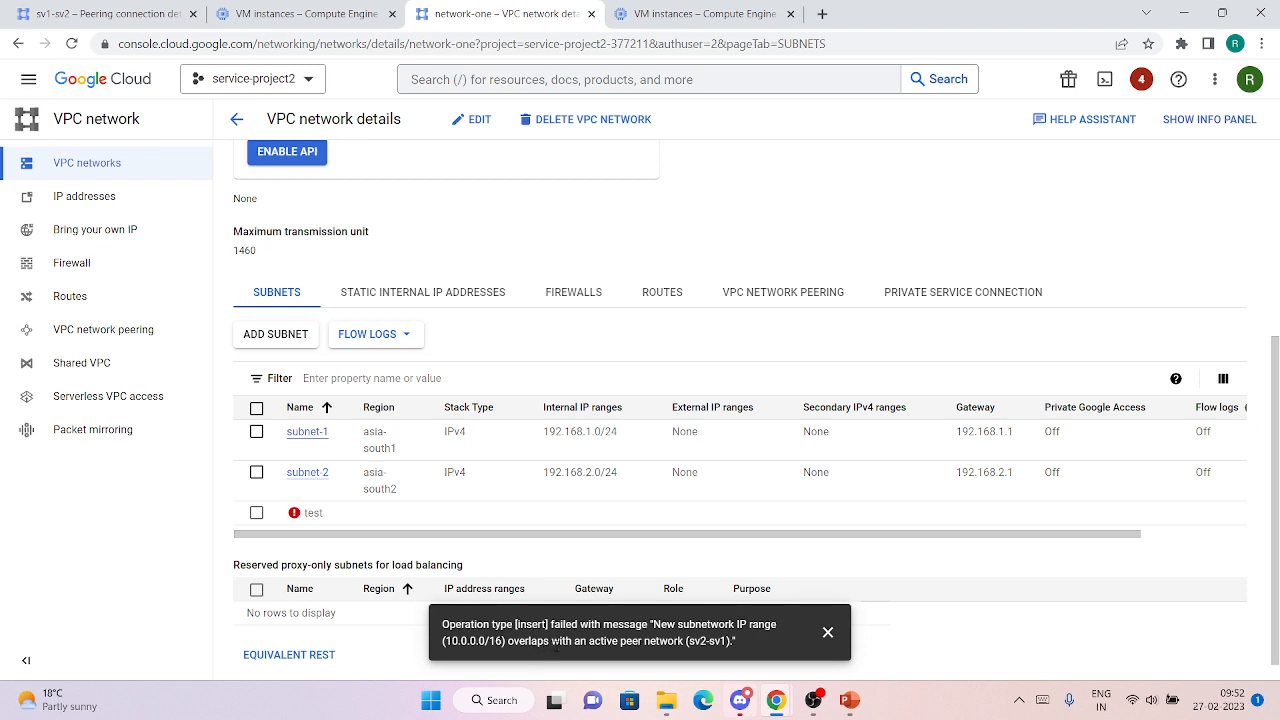
# - Remove the test entry from network-one's subnet list
pyautogui.click(828, 632)
pyautogui.moveTo(860, 536); pyautogui.dragTo(1022, 519)
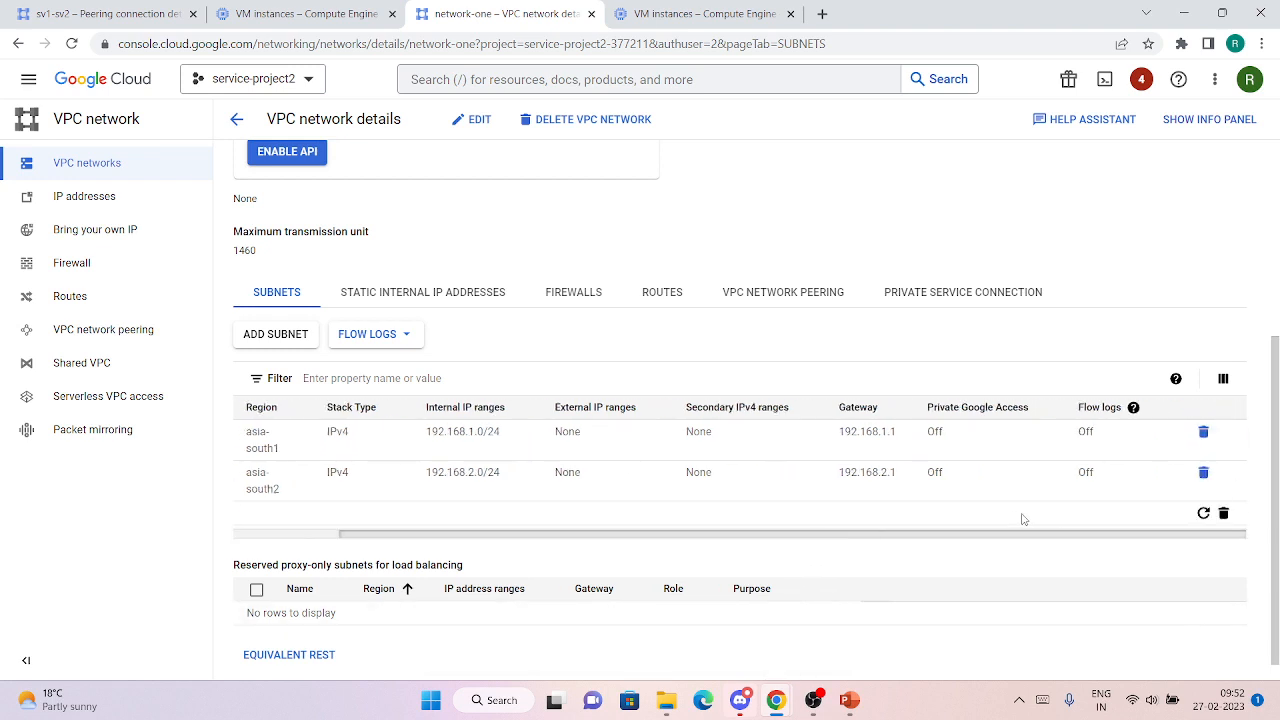
pyautogui.click(1224, 515)
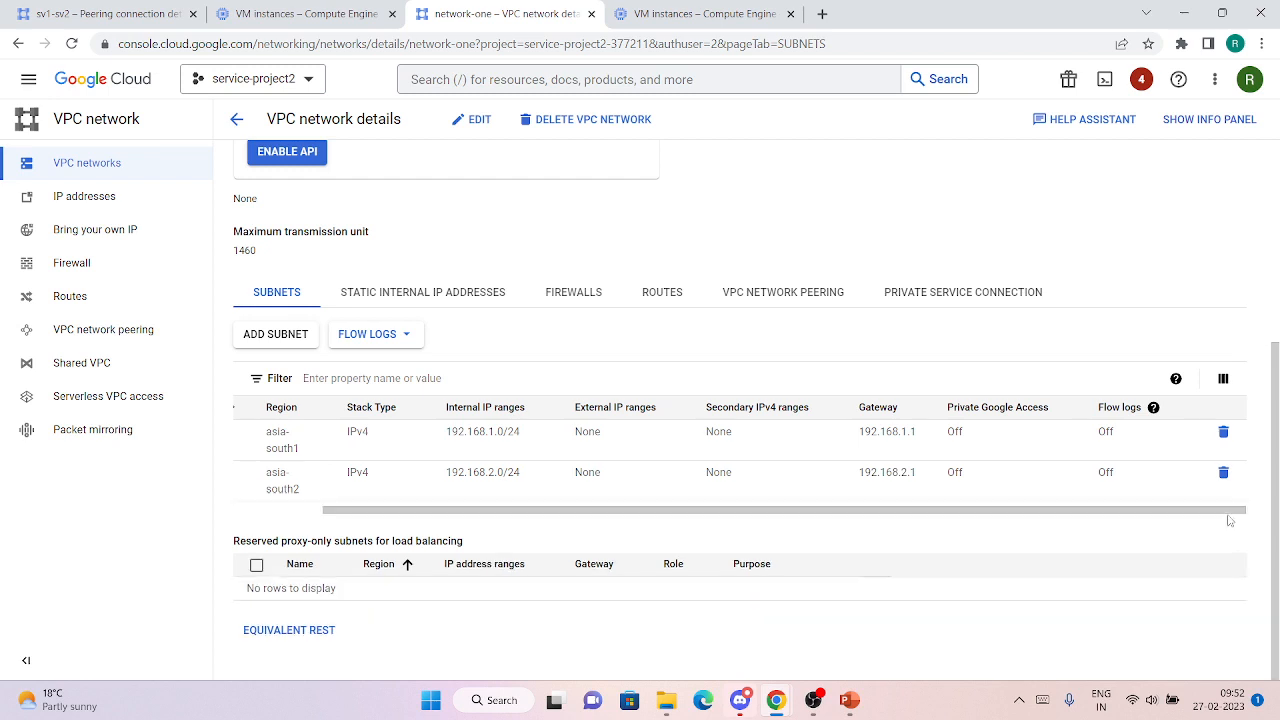
pyautogui.moveTo(566, 511); pyautogui.dragTo(432, 504)
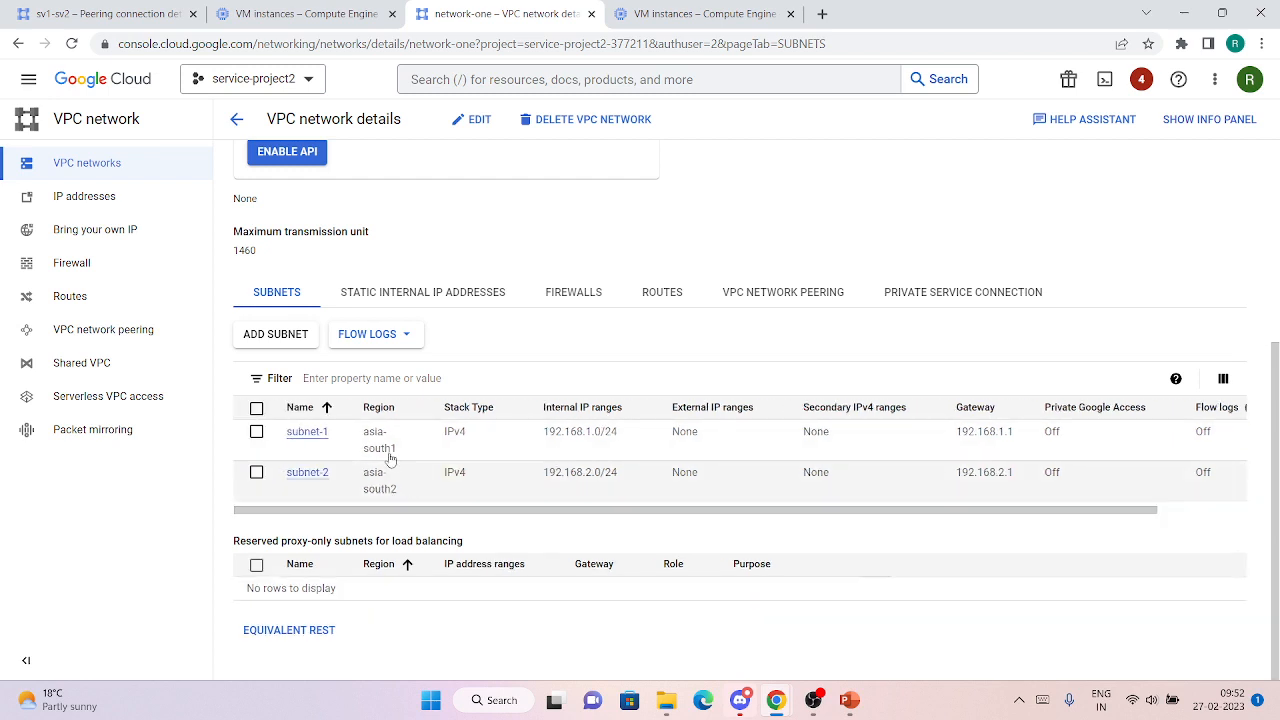
# - Start a new route in service-project1 named test2 with destination range 8.8.8.8/32 and instance tag test
pyautogui.click(130, 10)
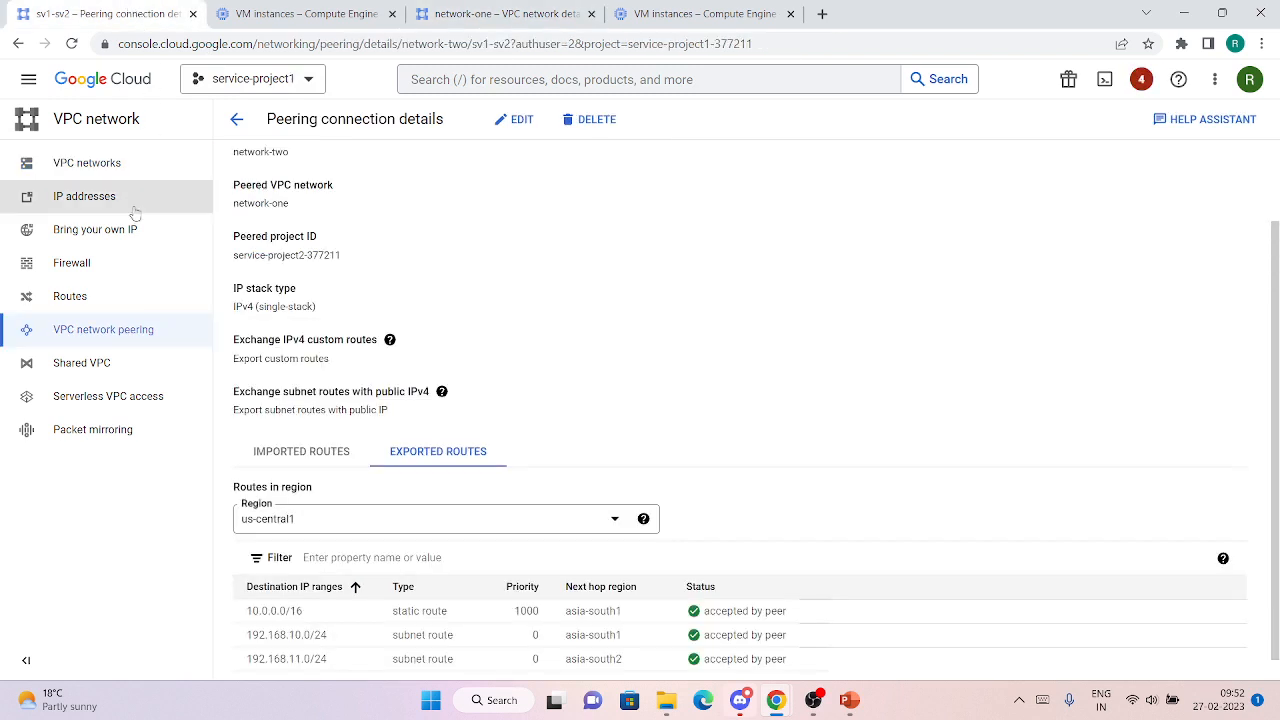
pyautogui.click(65, 295)
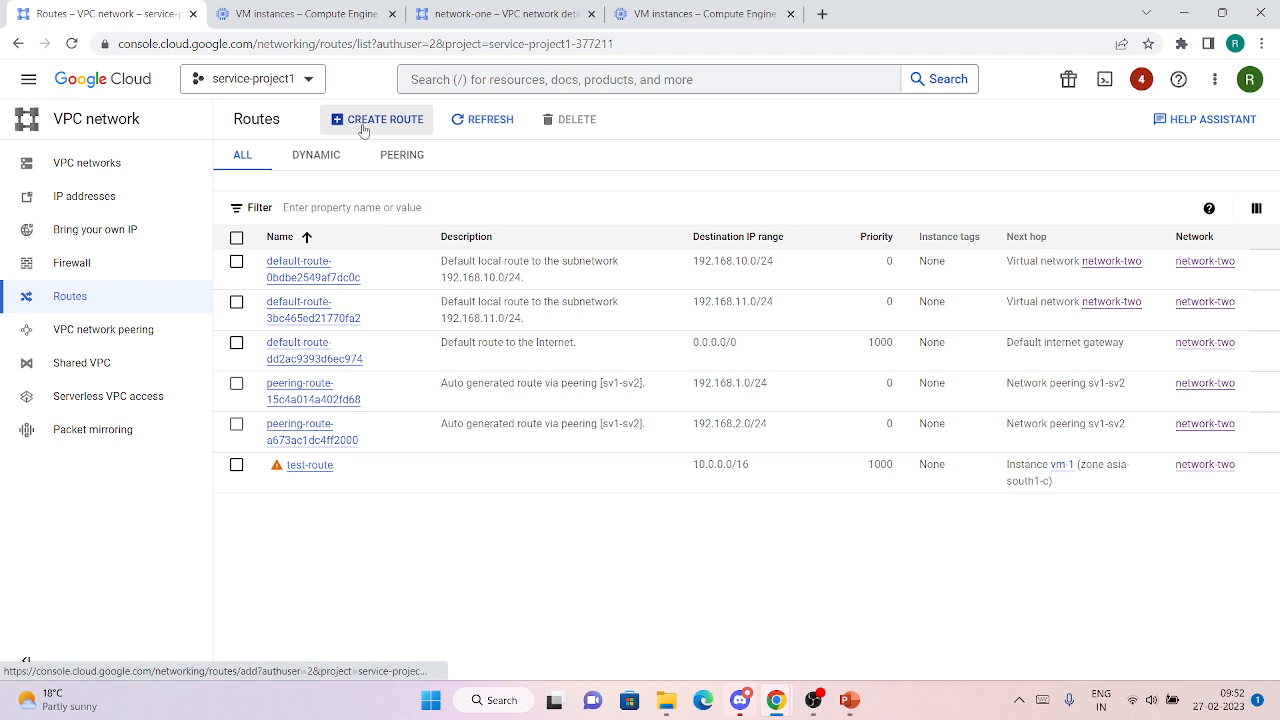
pyautogui.click(363, 130)
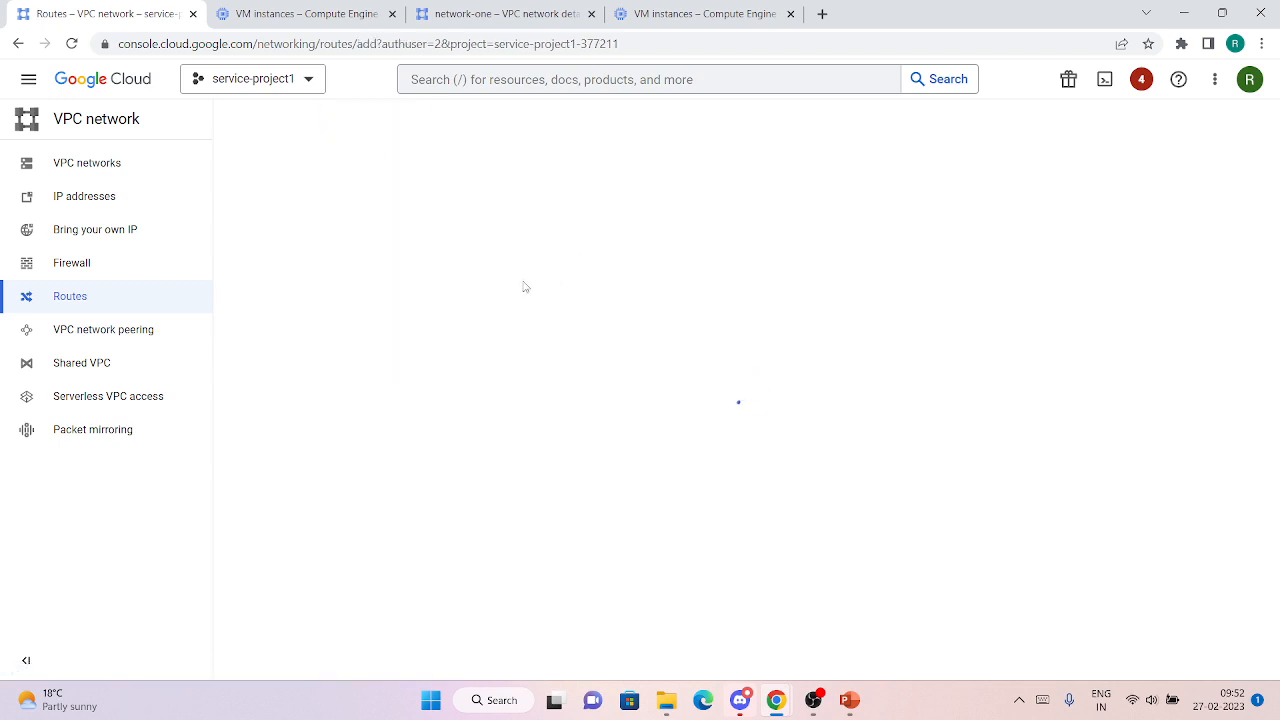
pyautogui.click(406, 180)
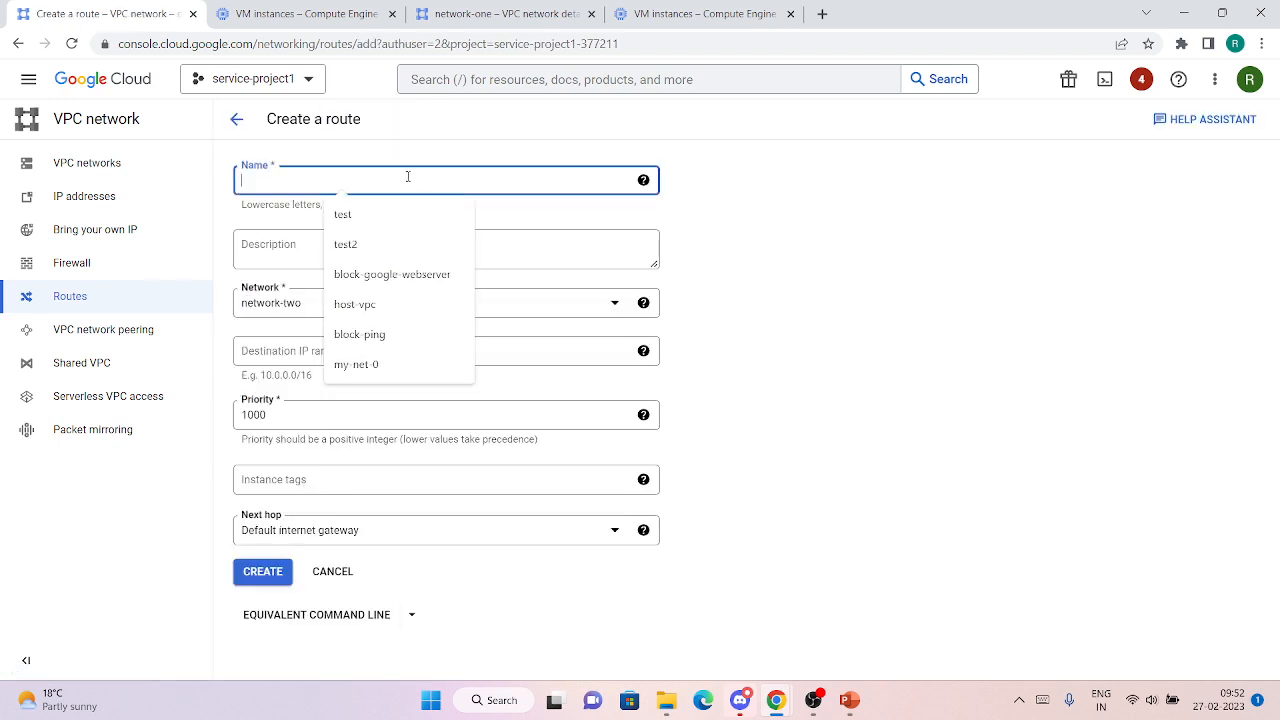
pyautogui.click(346, 246)
pyautogui.click(343, 354)
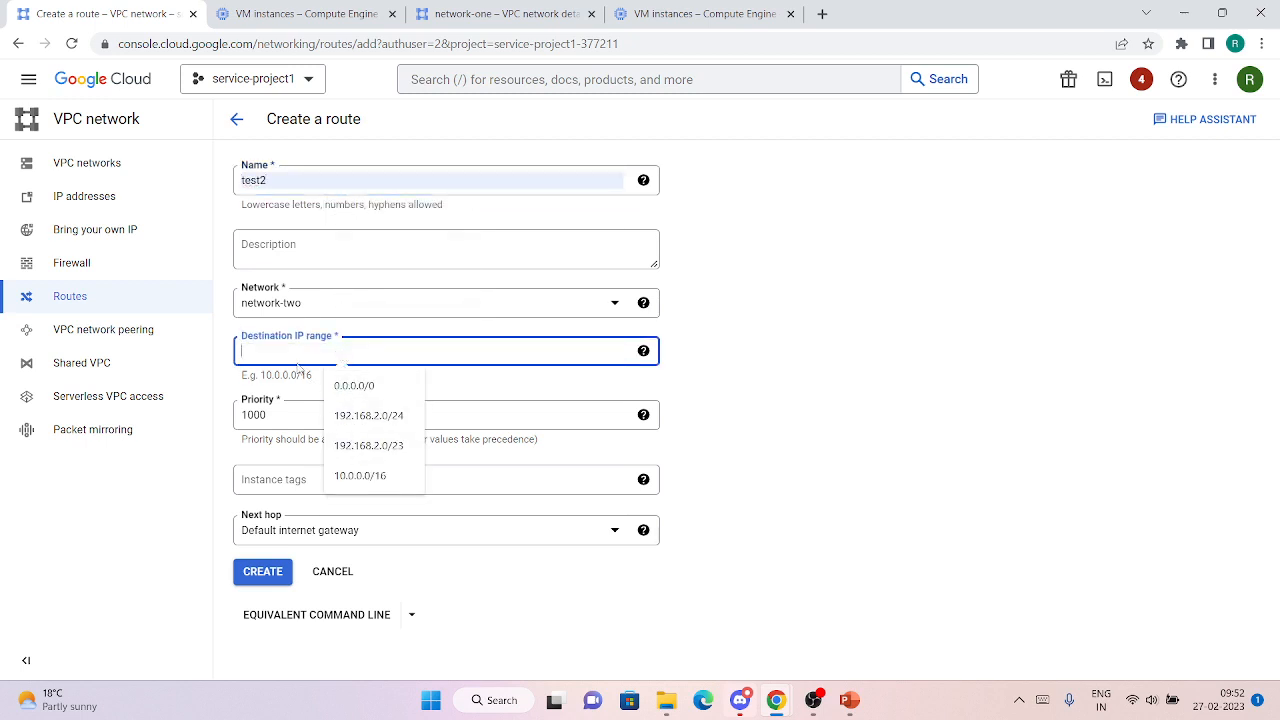
pyautogui.write('8.8.8.8/32')
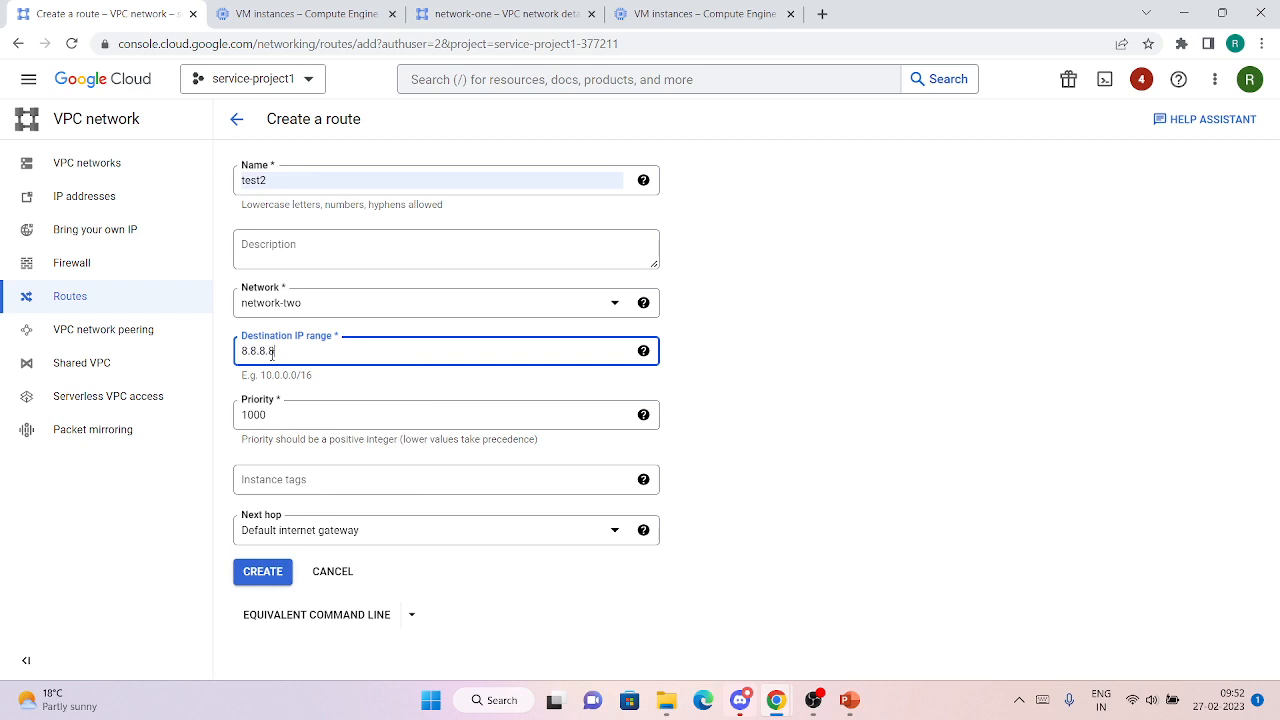
pyautogui.click(336, 484)
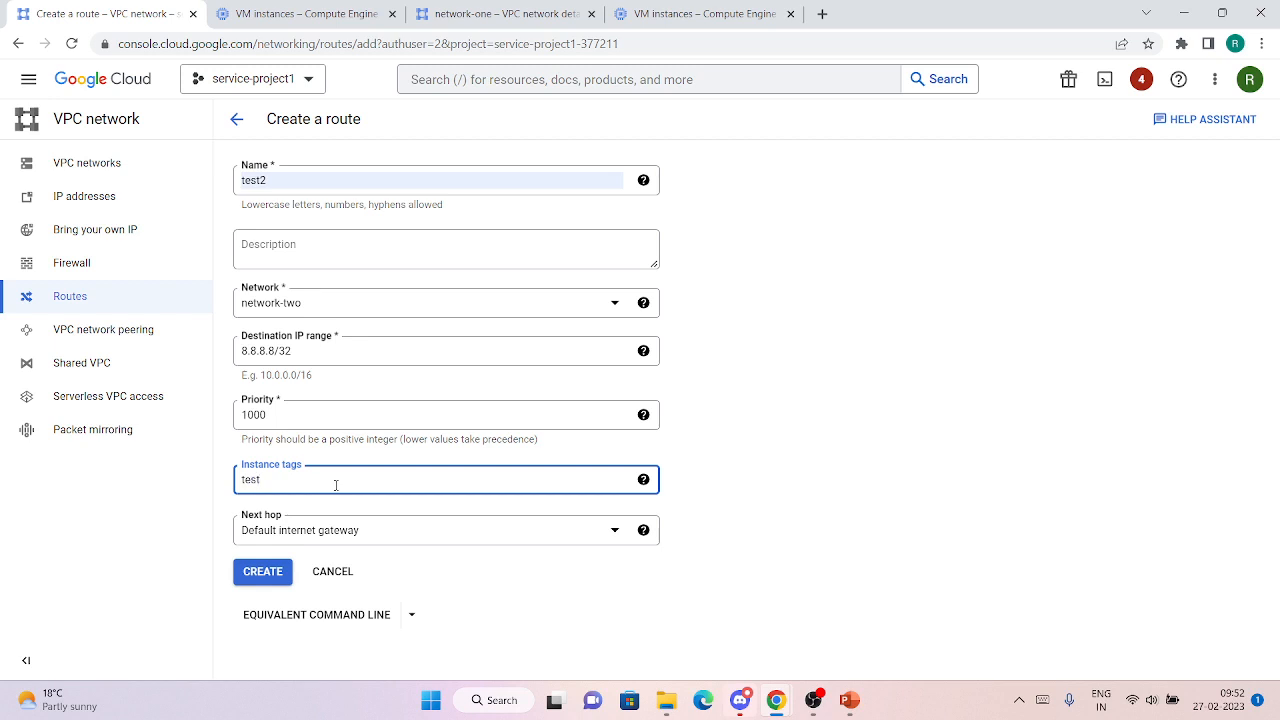
pyautogui.press('Return')
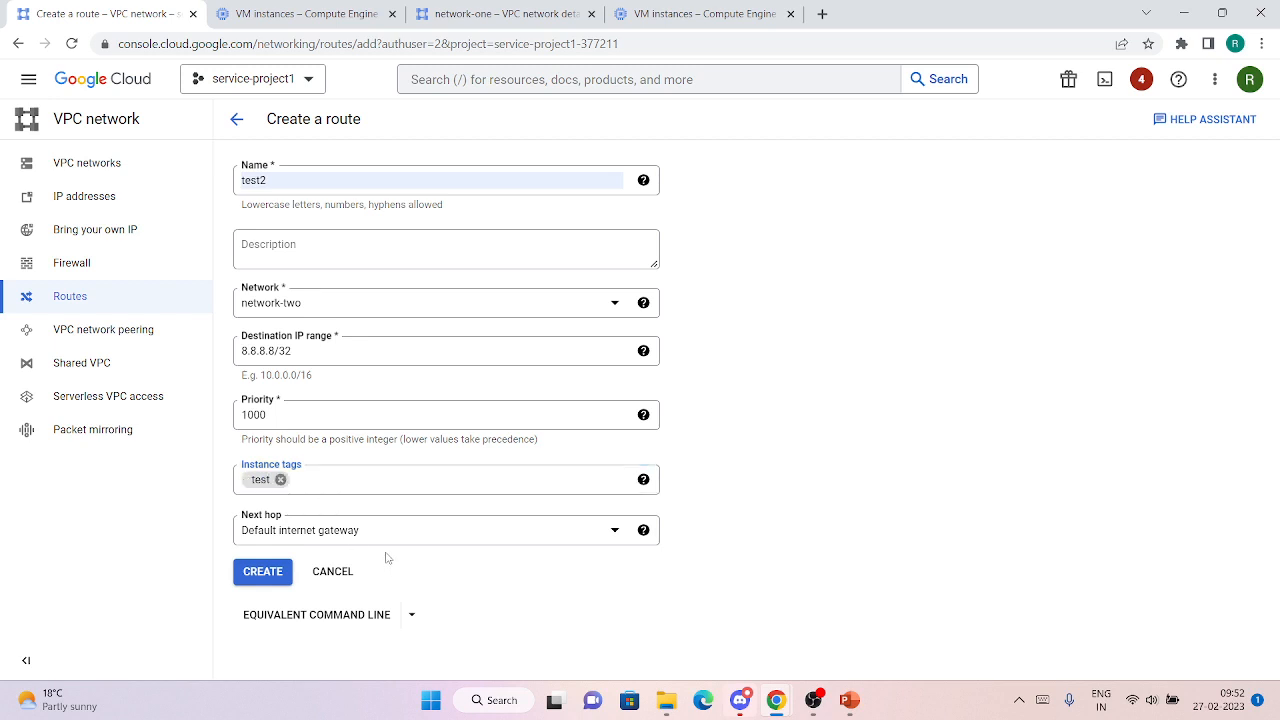
# - Set the route's next hop to the instance vm-1 and create the tagged route
pyautogui.click(376, 530)
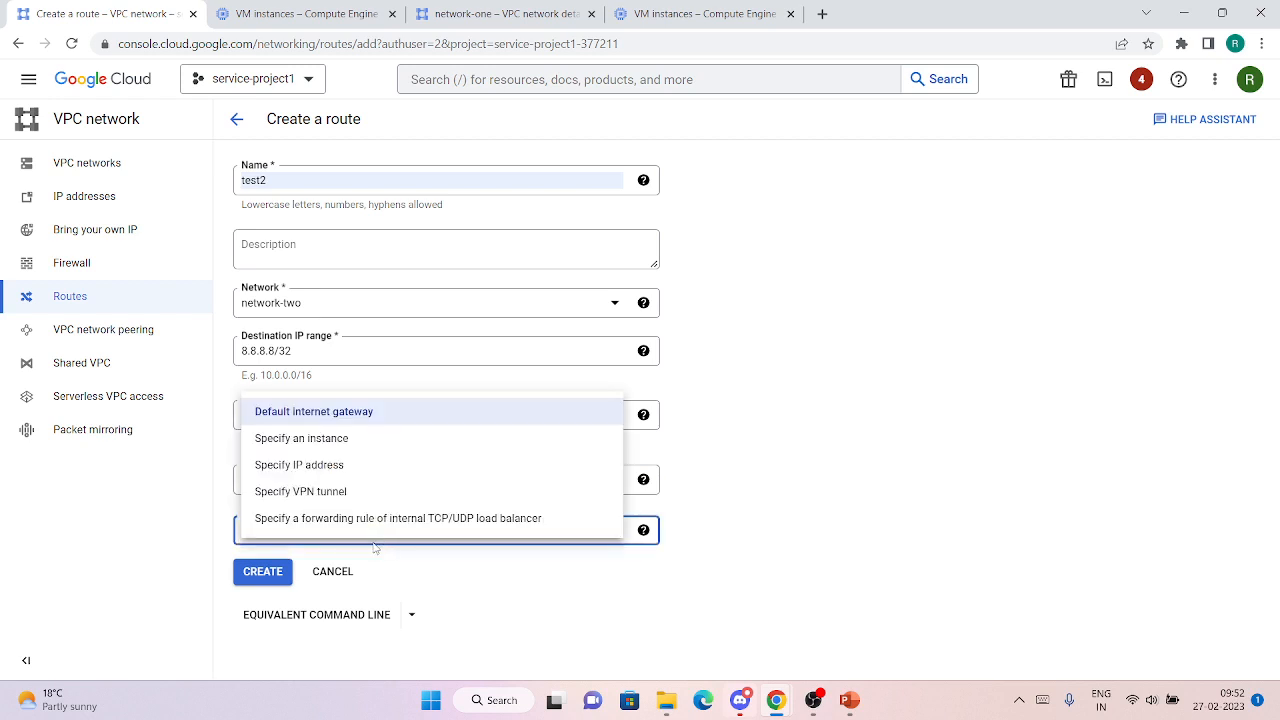
pyautogui.click(326, 444)
pyautogui.click(354, 590)
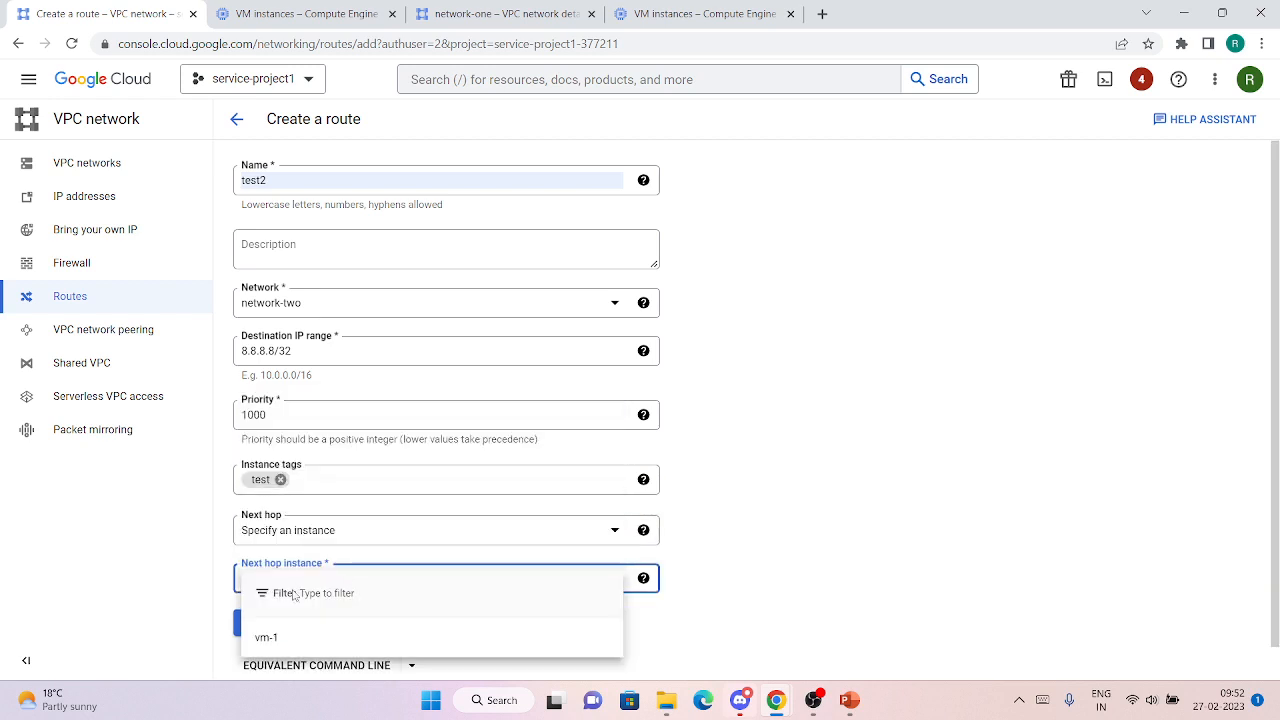
pyautogui.click(264, 637)
pyautogui.scroll(-1, 228, 563)
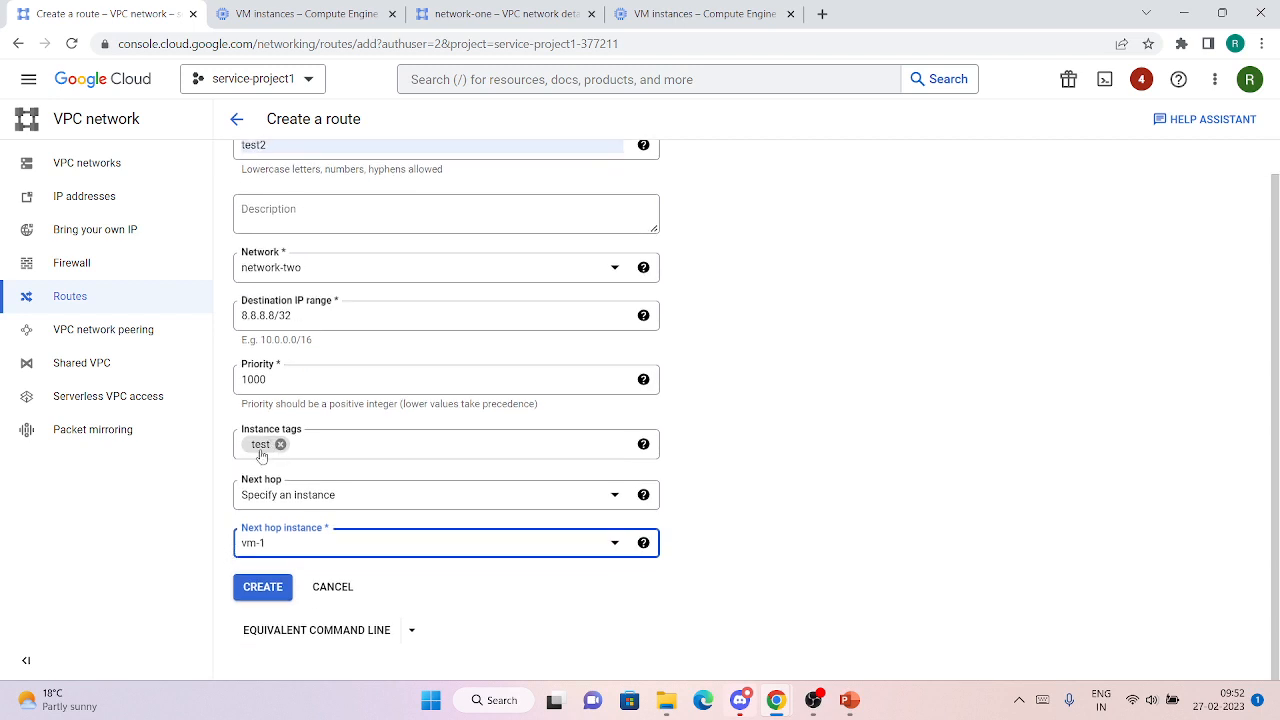
pyautogui.click(338, 495)
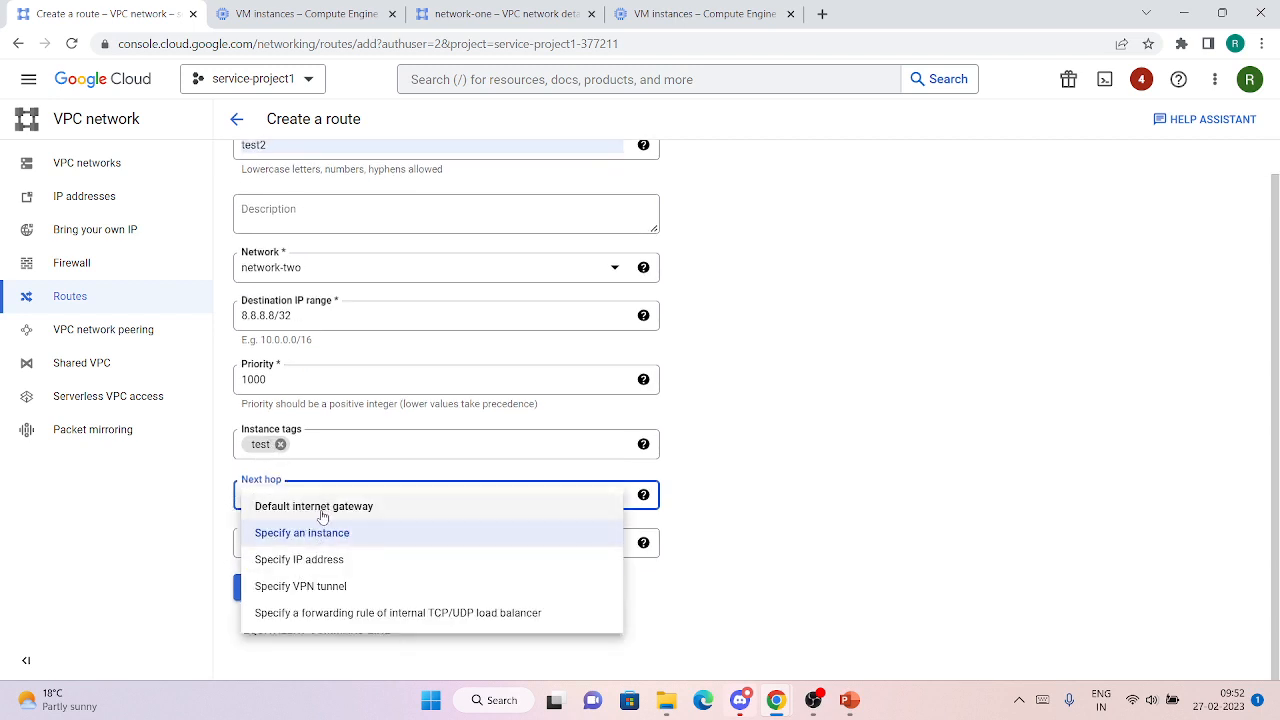
pyautogui.click(324, 528)
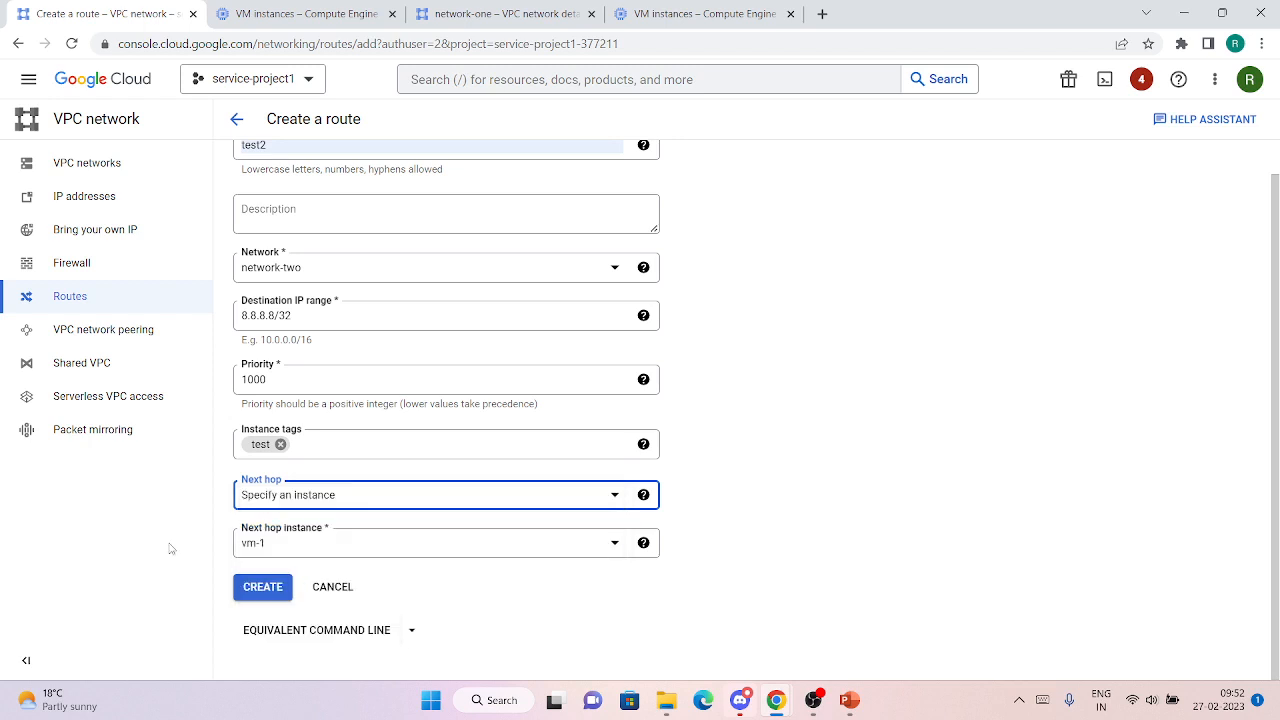
pyautogui.click(261, 591)
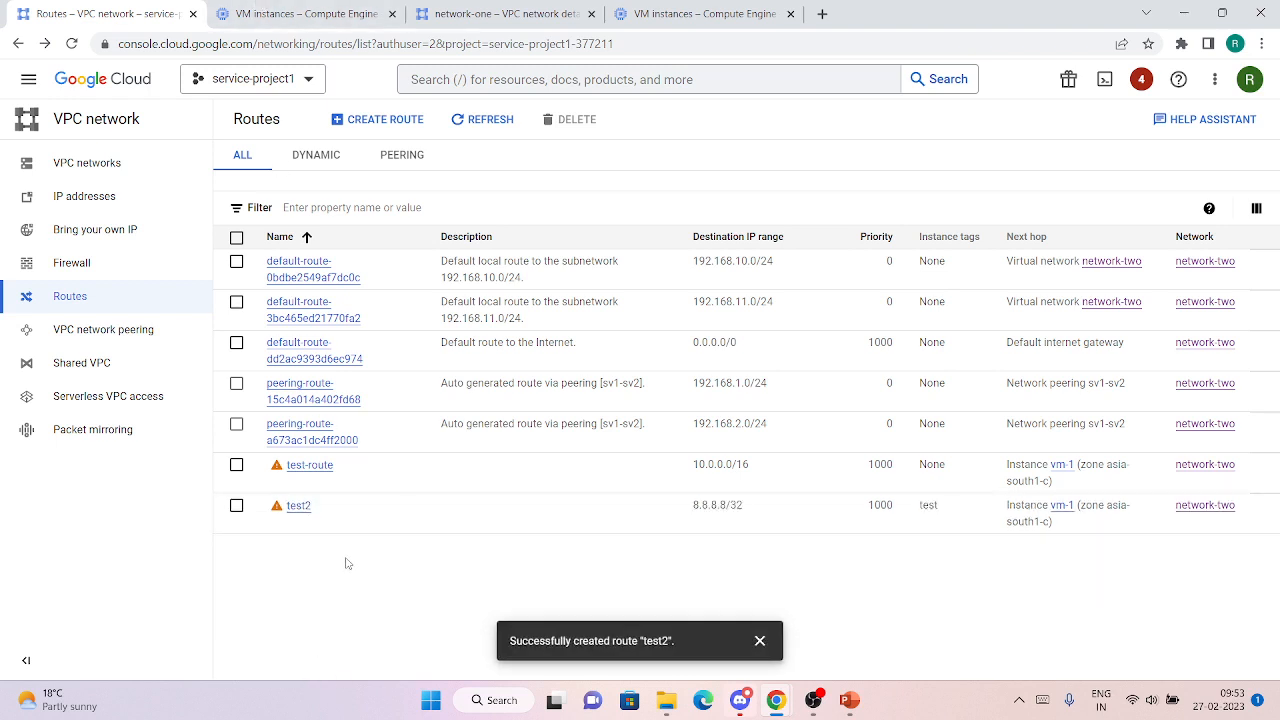
pyautogui.click(330, 8)
pyautogui.click(135, 8)
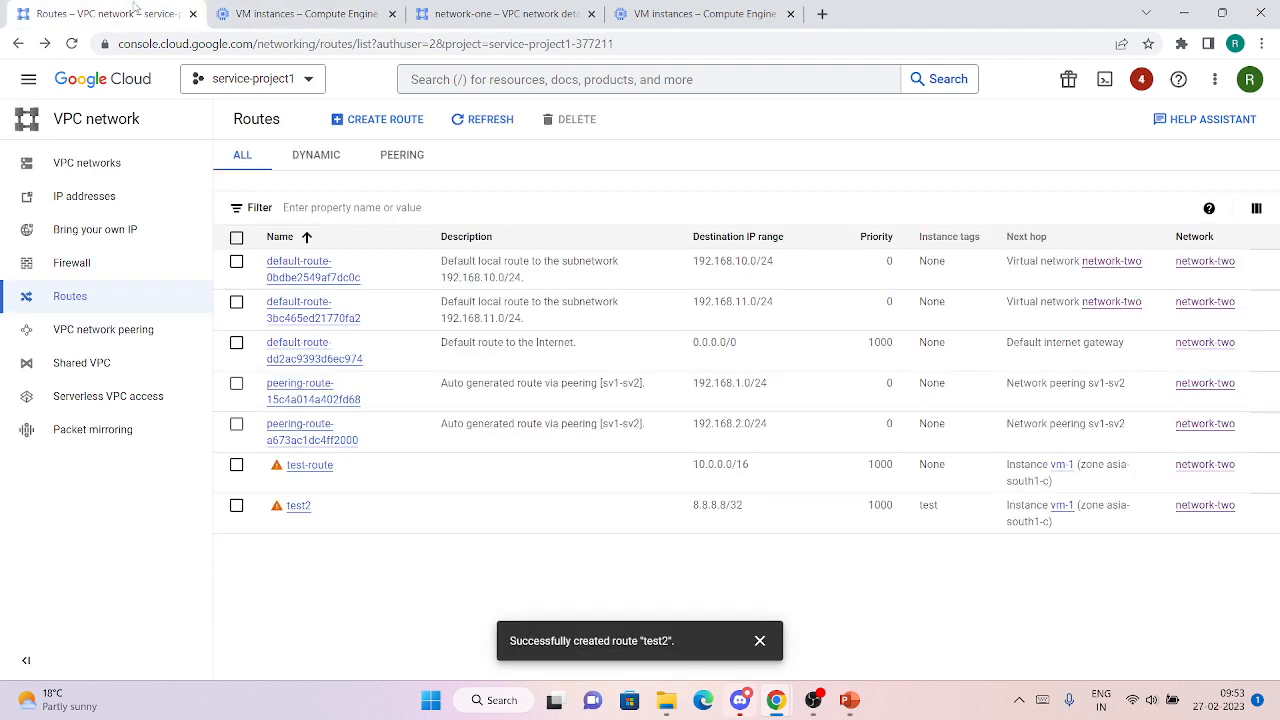
# - Check the exported routes of the sv1-sv2 peering for the tagged route test2
pyautogui.click(114, 336)
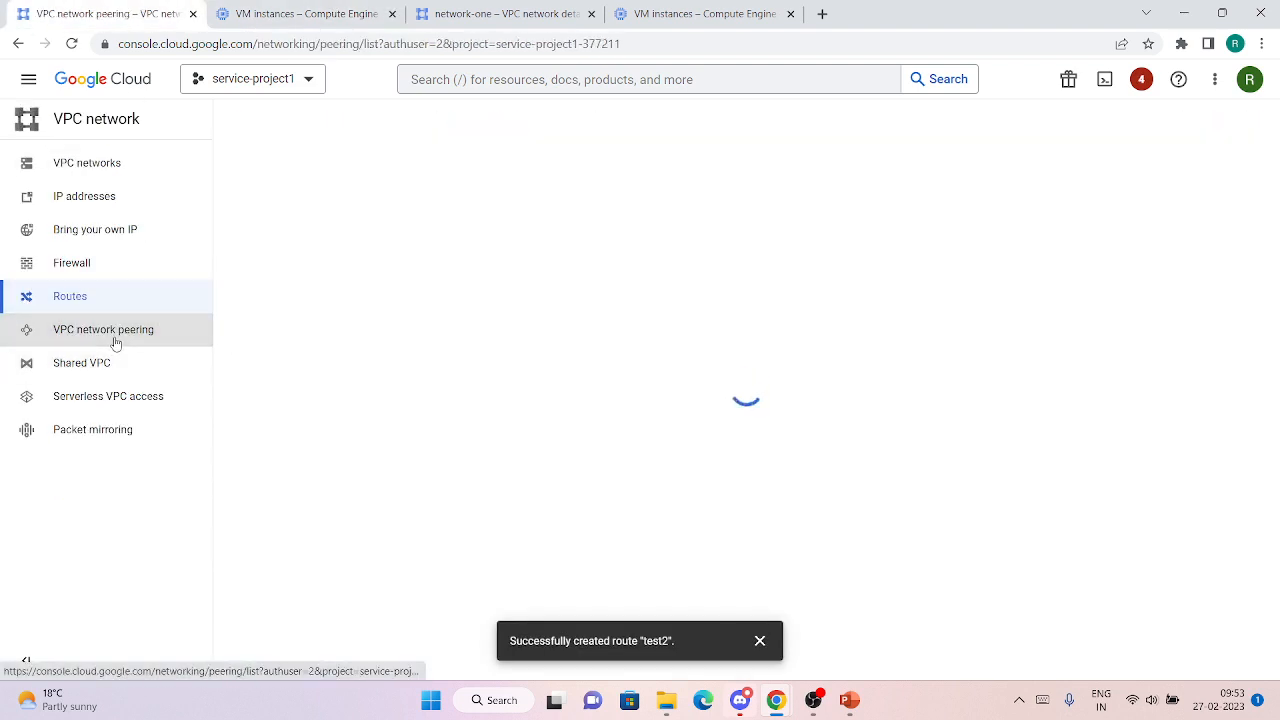
pyautogui.click(285, 210)
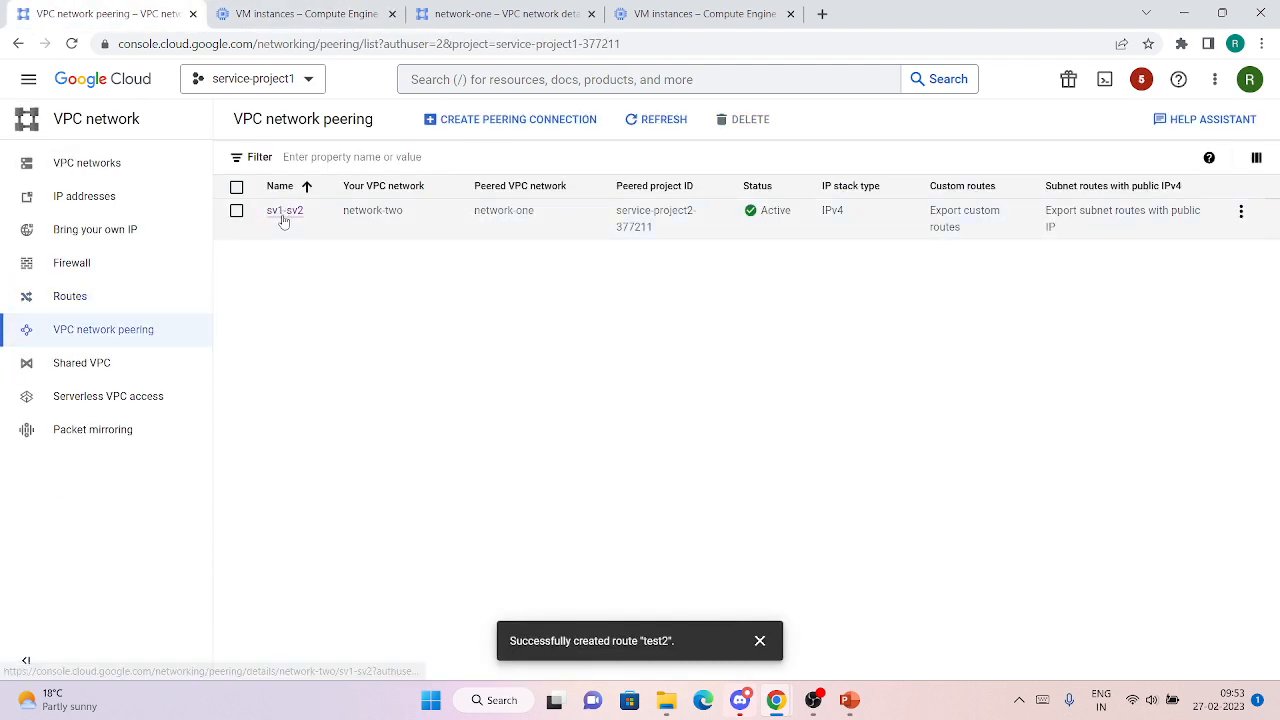
pyautogui.click(285, 210)
pyautogui.scroll(-1, 482, 437)
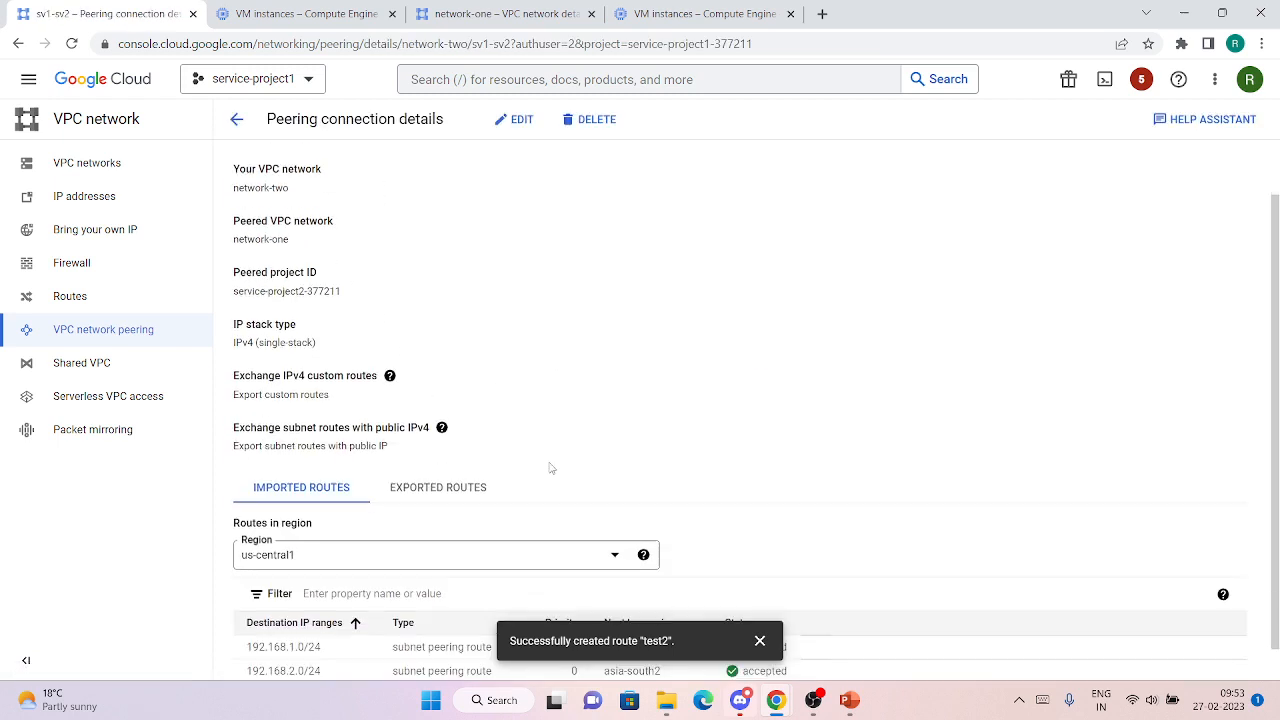
pyautogui.click(488, 447)
pyautogui.scroll(-1, 647, 425)
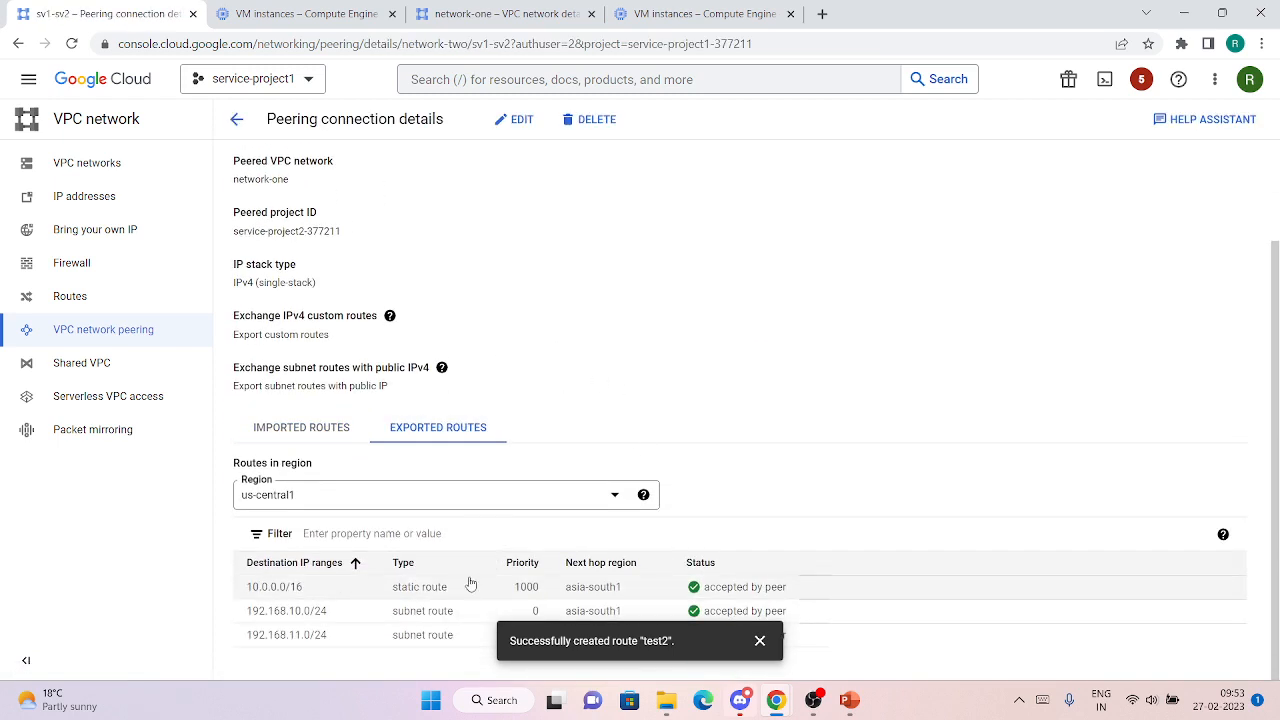
pyautogui.click(760, 641)
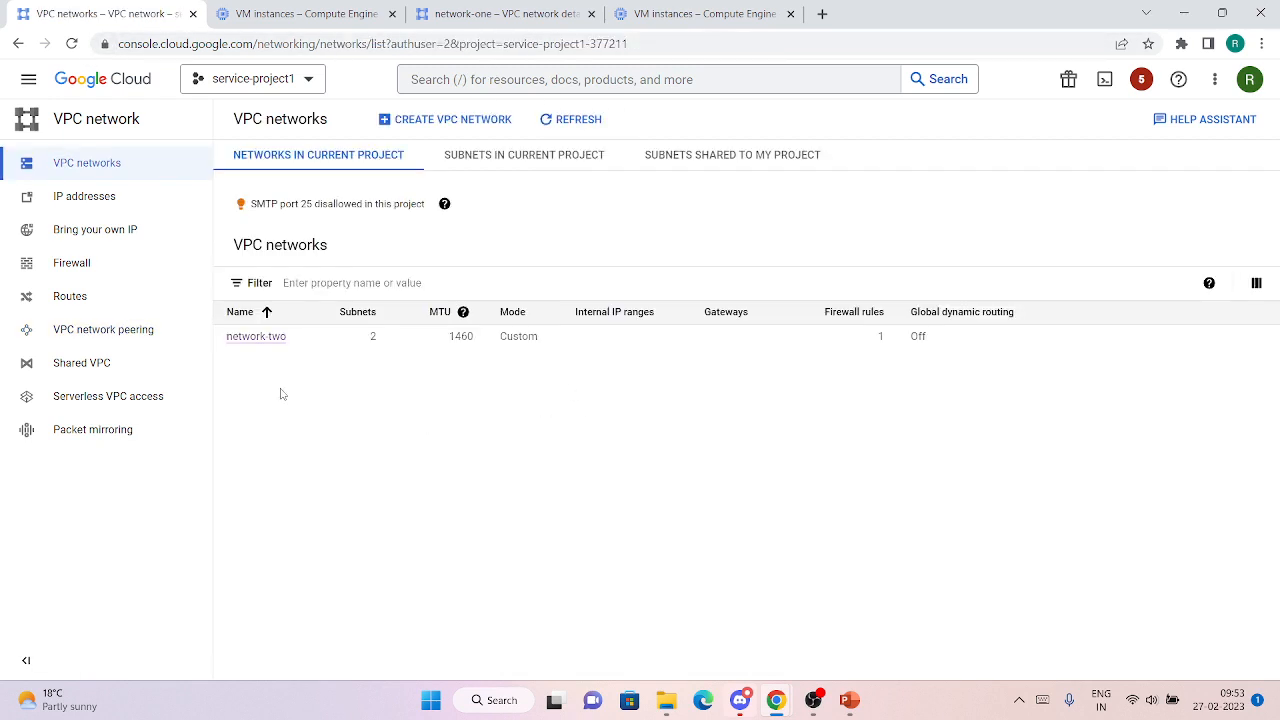
# - Start a new subnet in network-two named privateip in region asia-east2
pyautogui.click(266, 338)
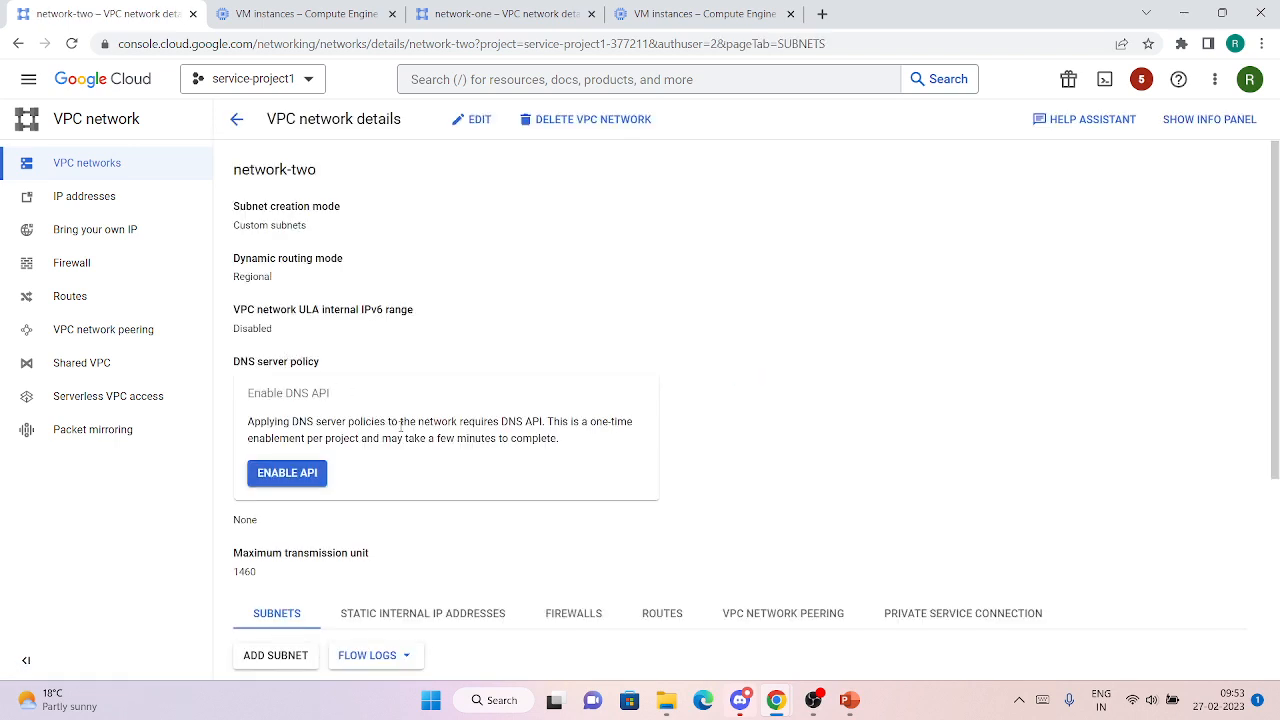
pyautogui.scroll(-3, 400, 430)
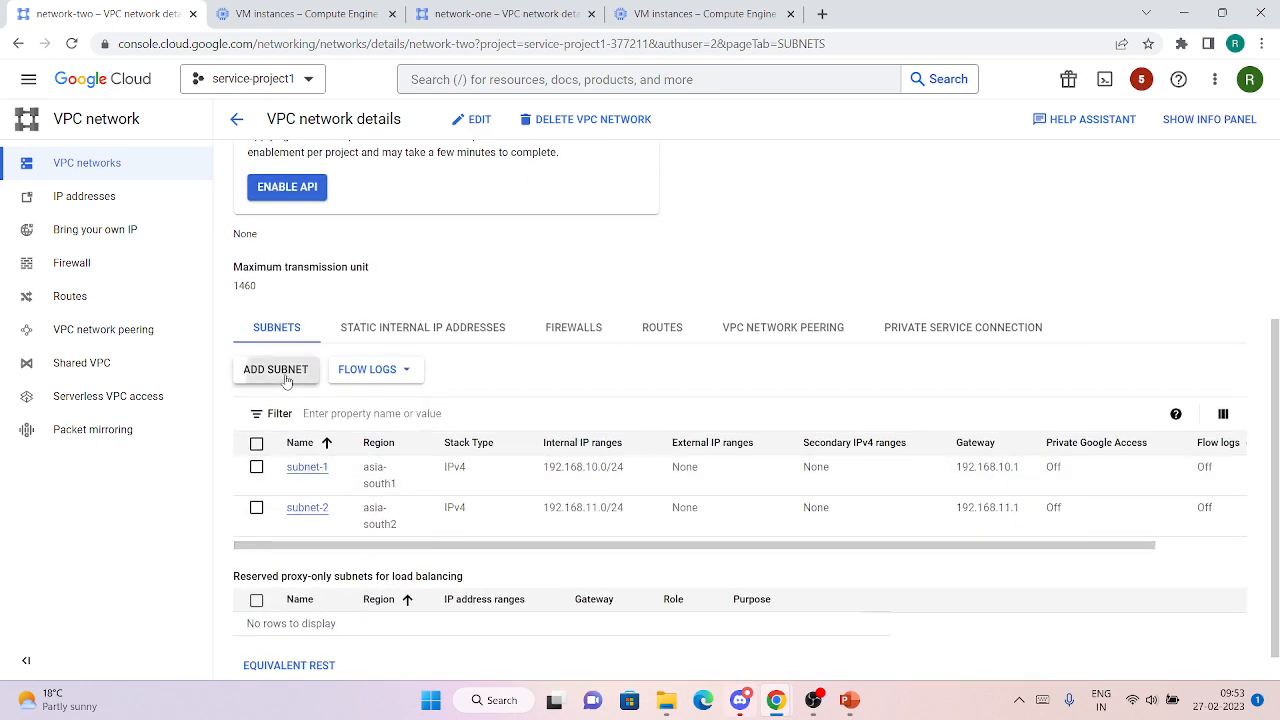
pyautogui.click(290, 369)
pyautogui.click(551, 146)
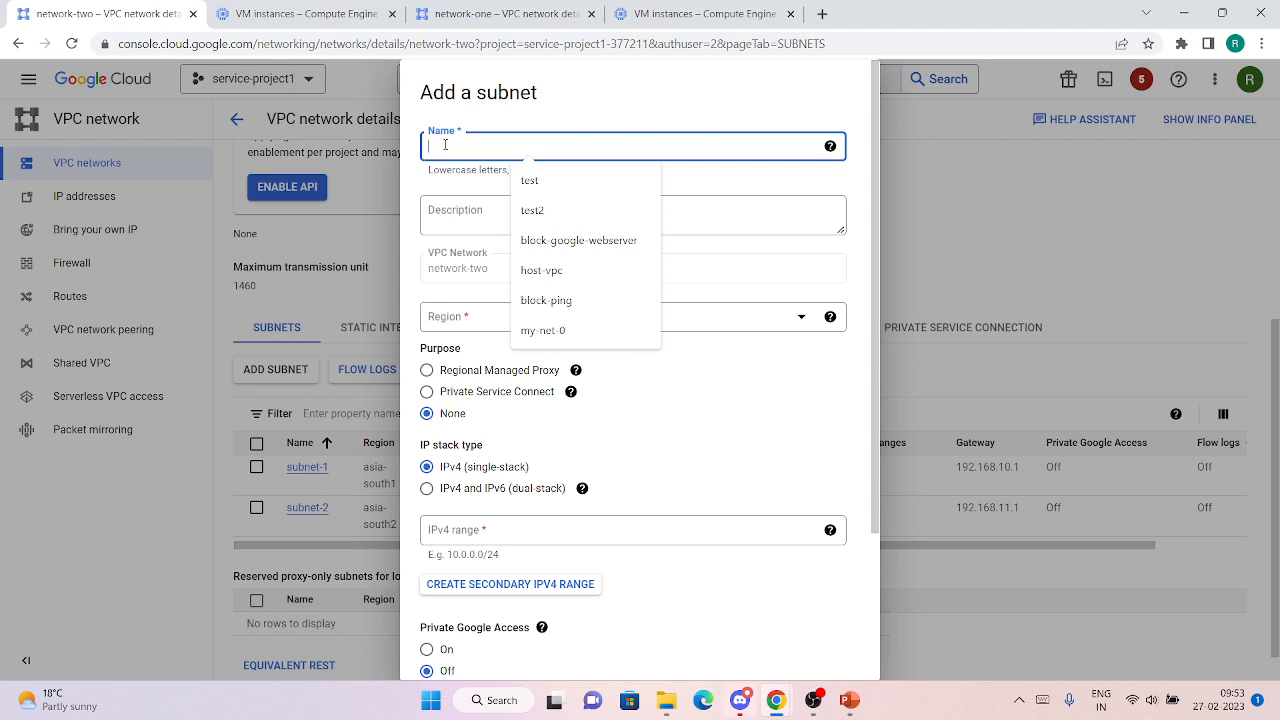
pyautogui.write('privateip')
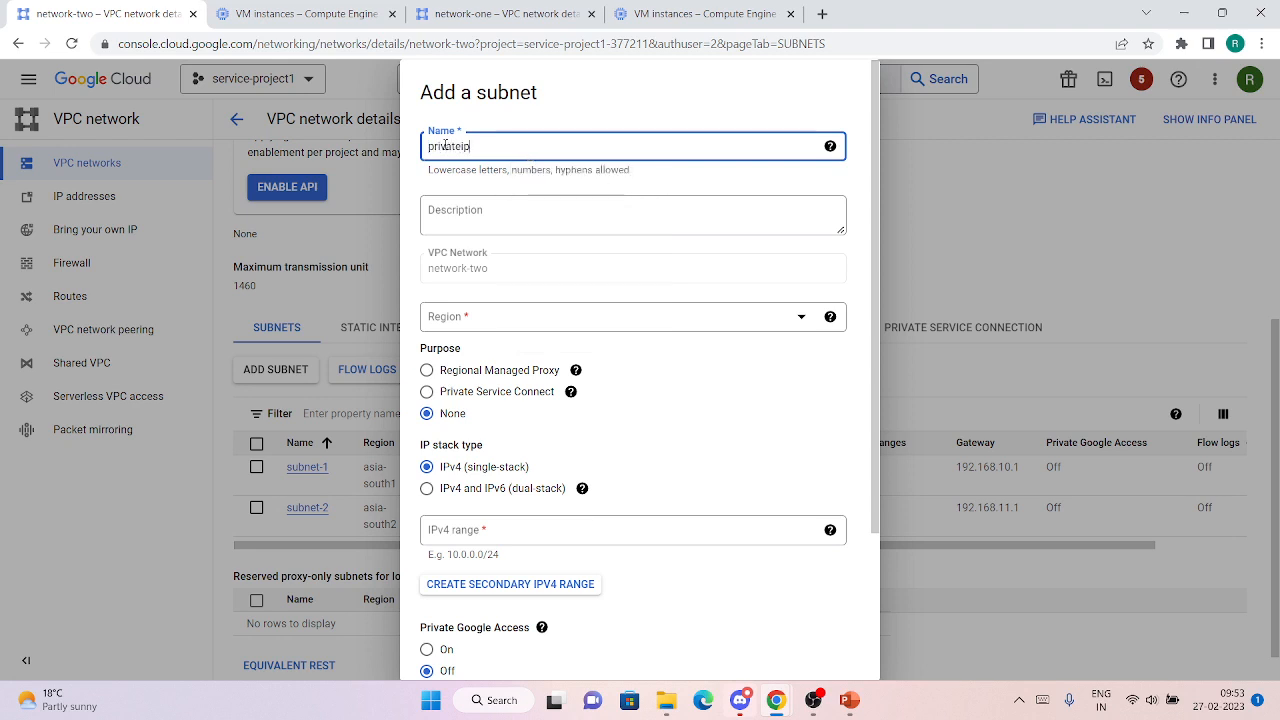
pyautogui.click(549, 317)
pyautogui.click(549, 361)
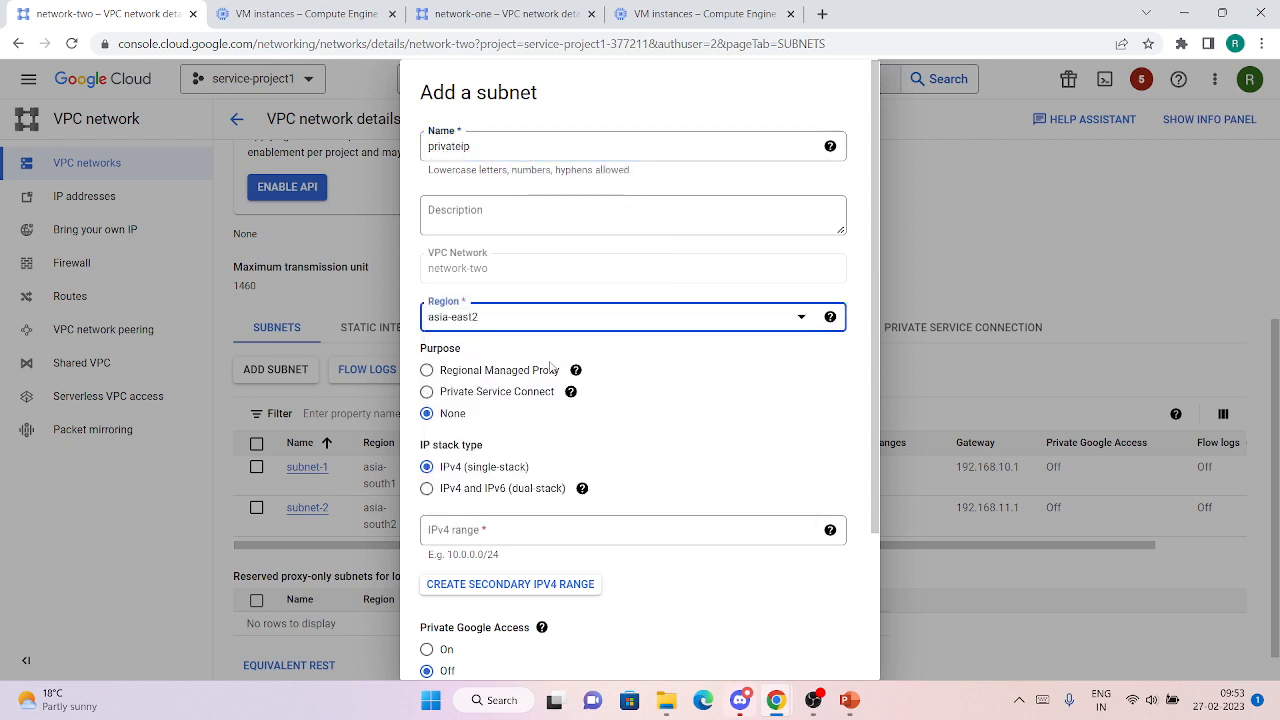
# - Set the subnet's IPv4 range to 11.0.0.0/8, confirm the range outside RFC 1918, and add the subnet
pyautogui.scroll(-1, 518, 443)
pyautogui.click(497, 437)
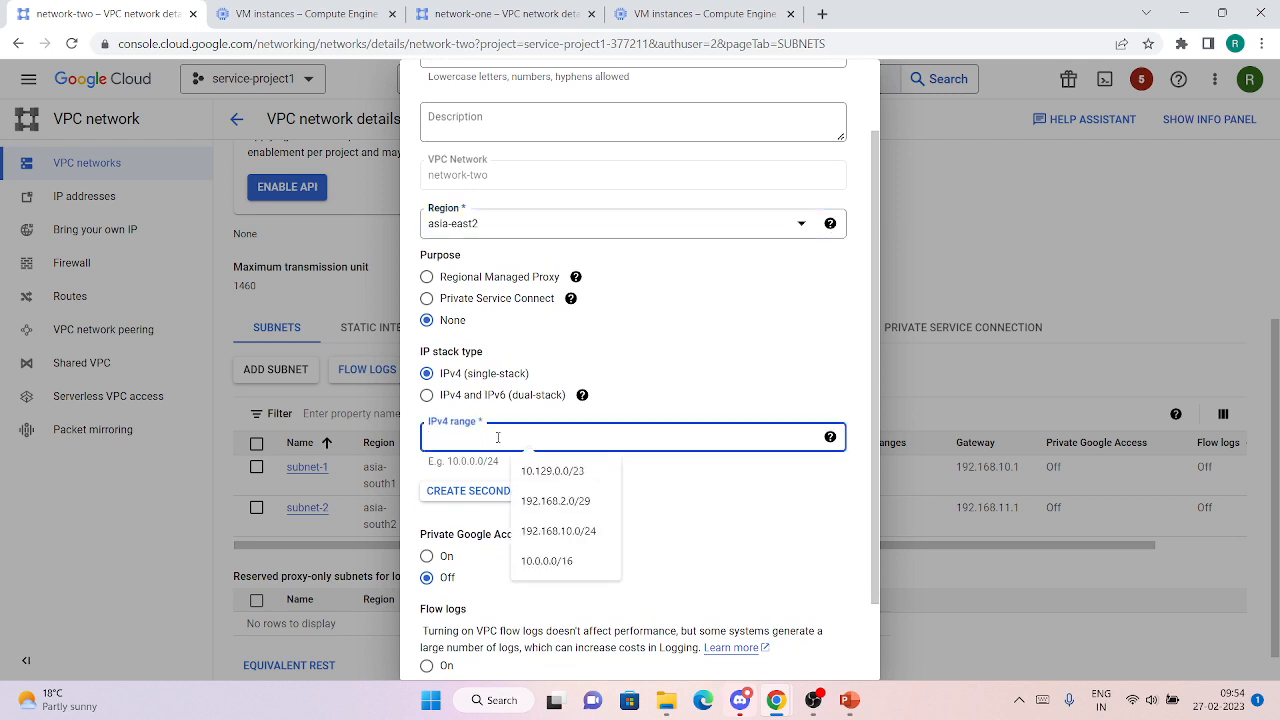
pyautogui.write('11.')
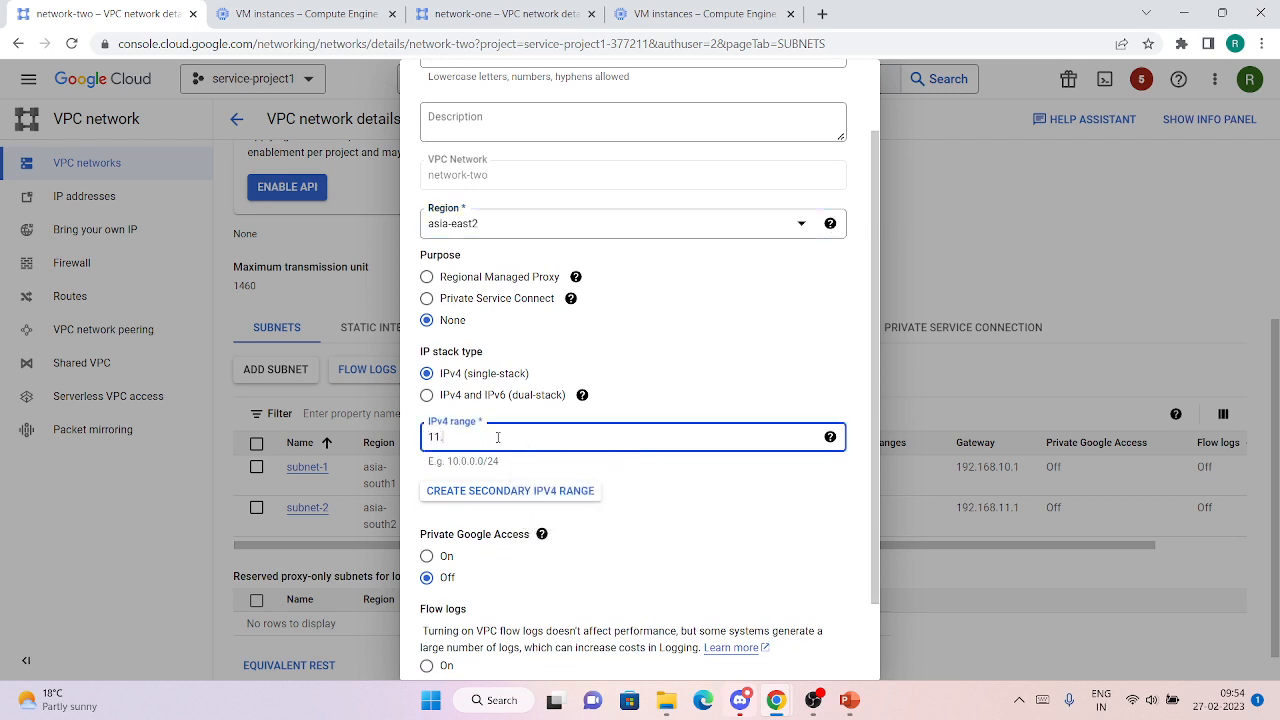
pyautogui.write('0.0.0/8')
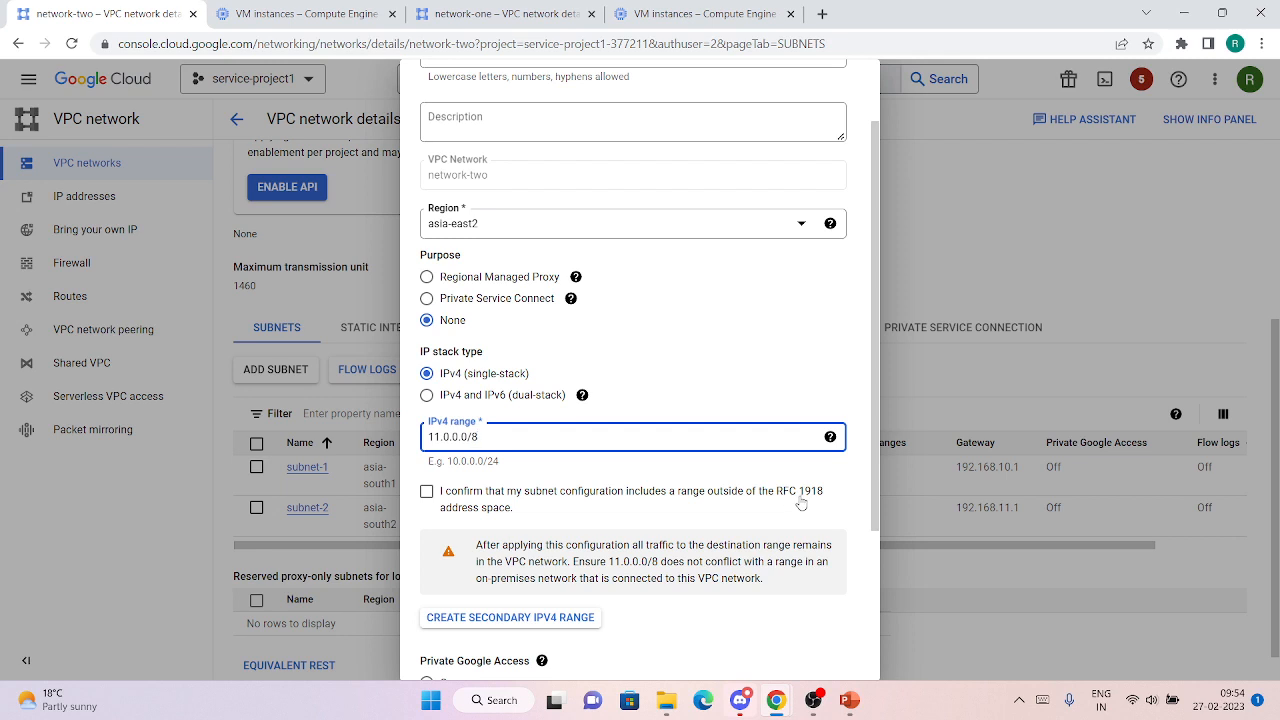
pyautogui.click(426, 490)
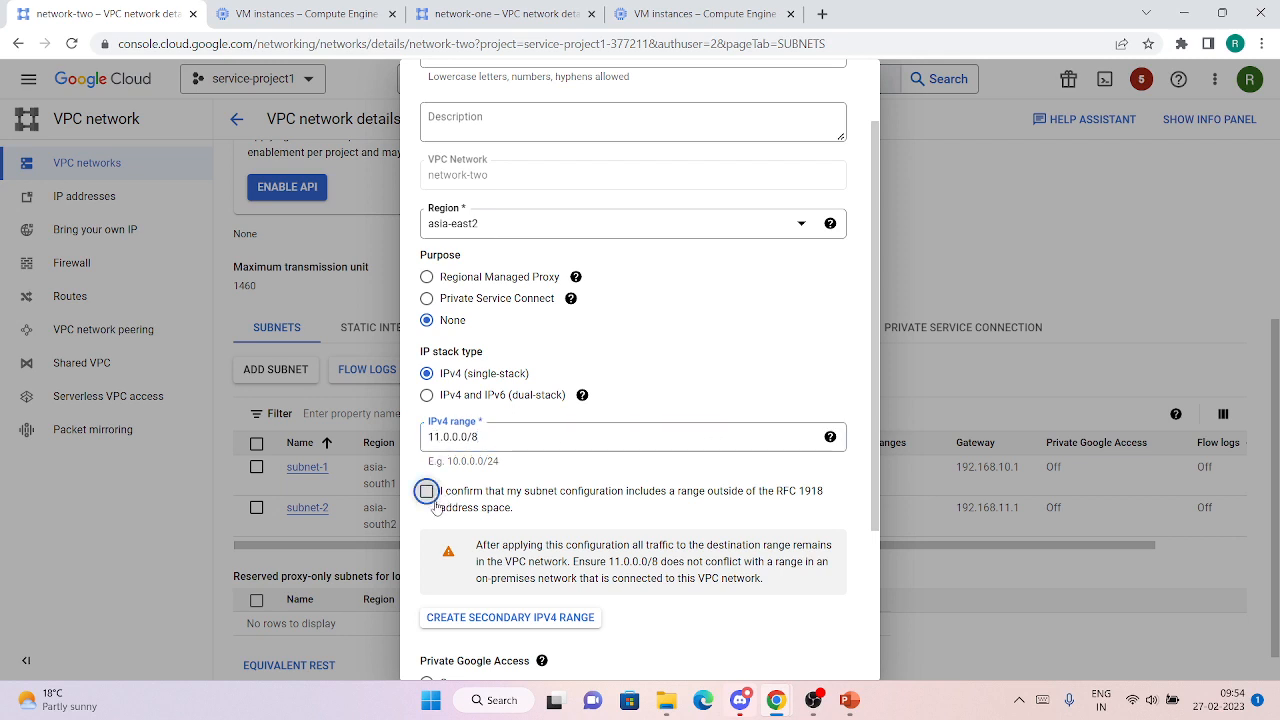
pyautogui.scroll(-2, 640, 500)
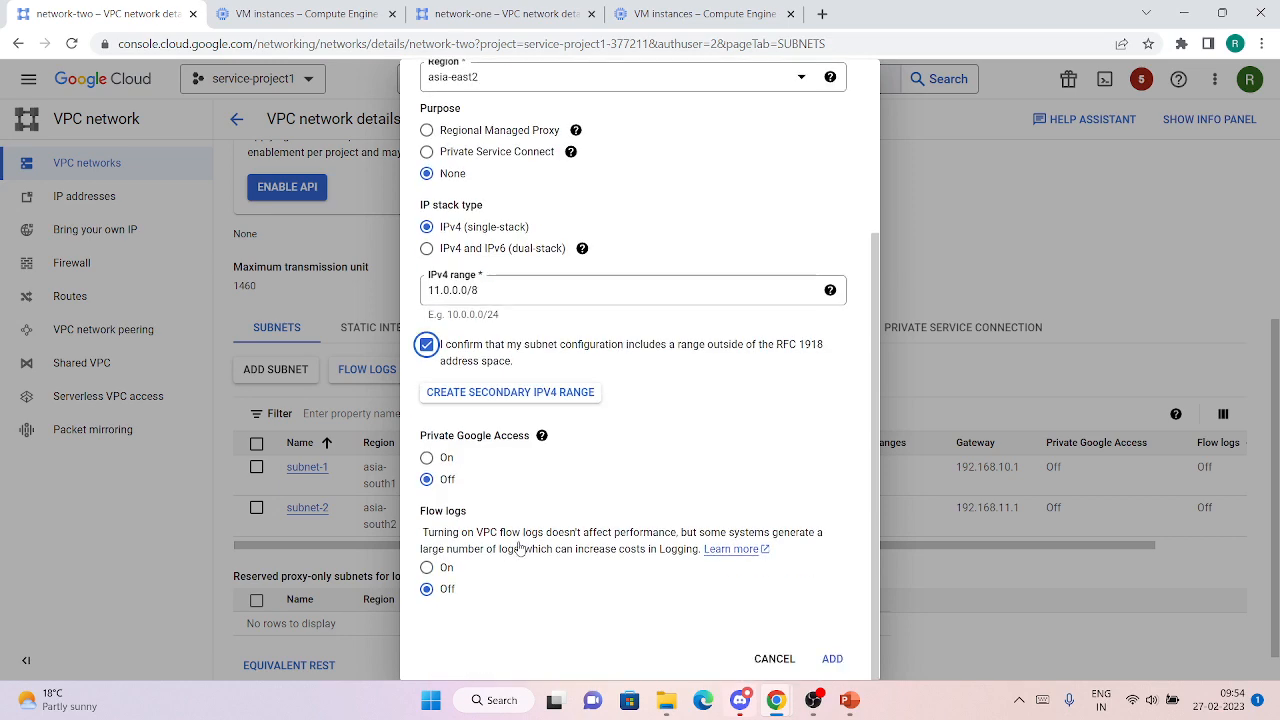
pyautogui.click(832, 659)
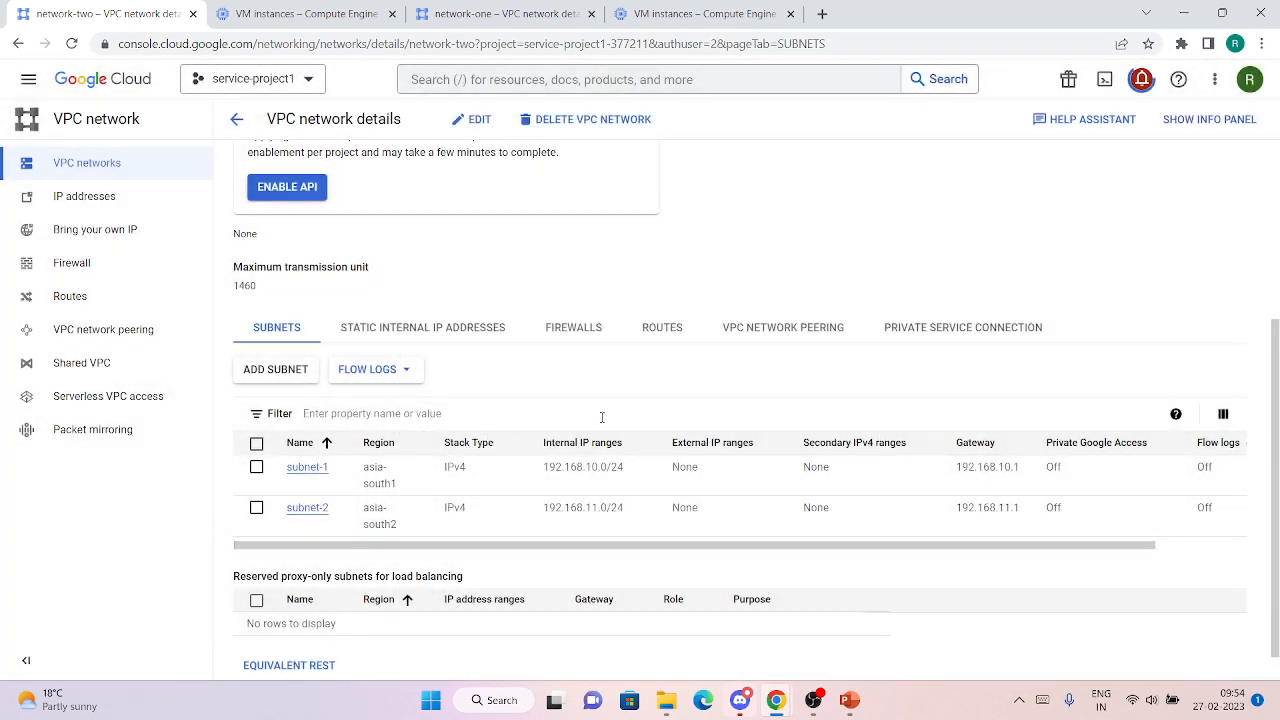
# - Check the exported routes of the sv1-sv2 peering for the 11.0.0.0/8 subnet route
pyautogui.click(104, 339)
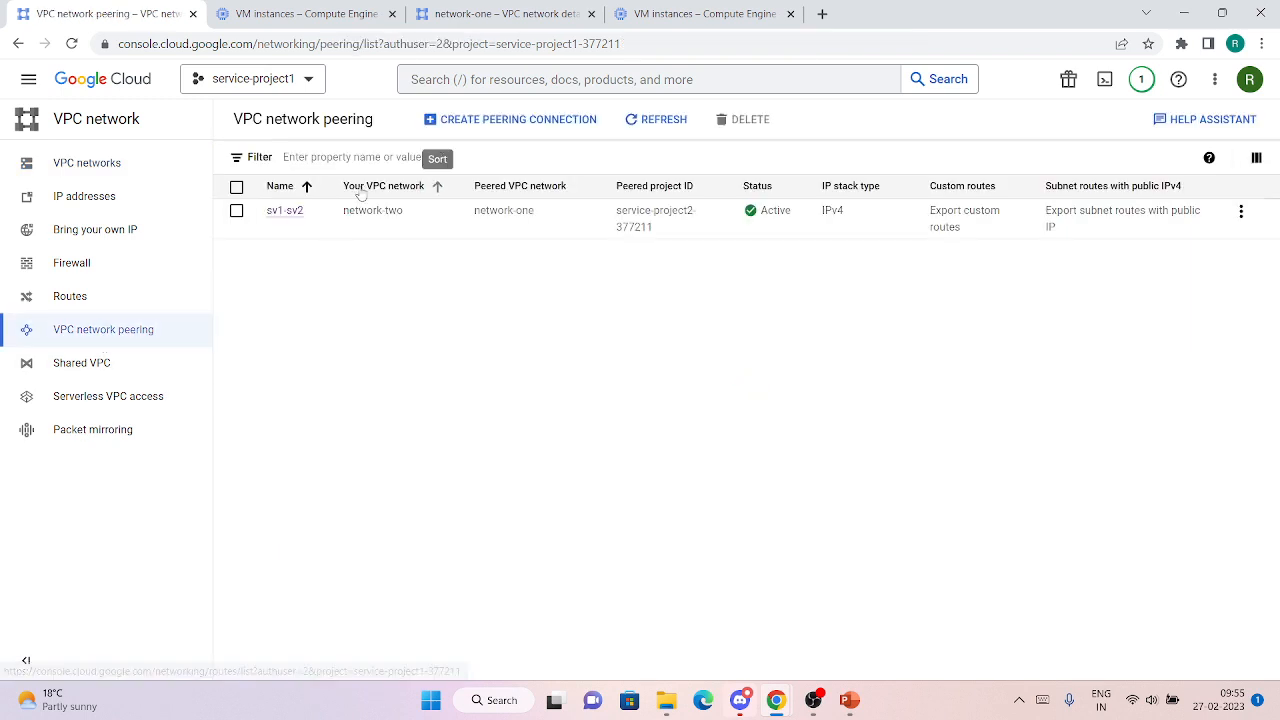
pyautogui.click(293, 212)
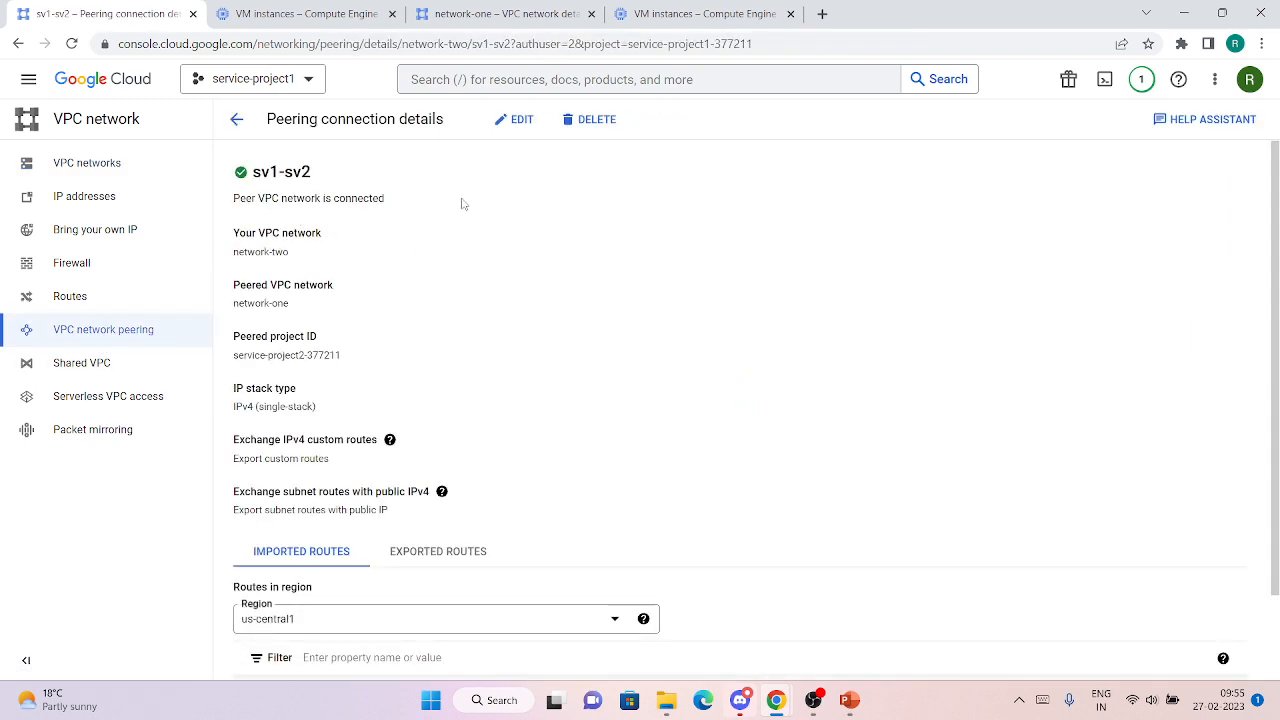
pyautogui.scroll(-1, 490, 390)
pyautogui.click(438, 451)
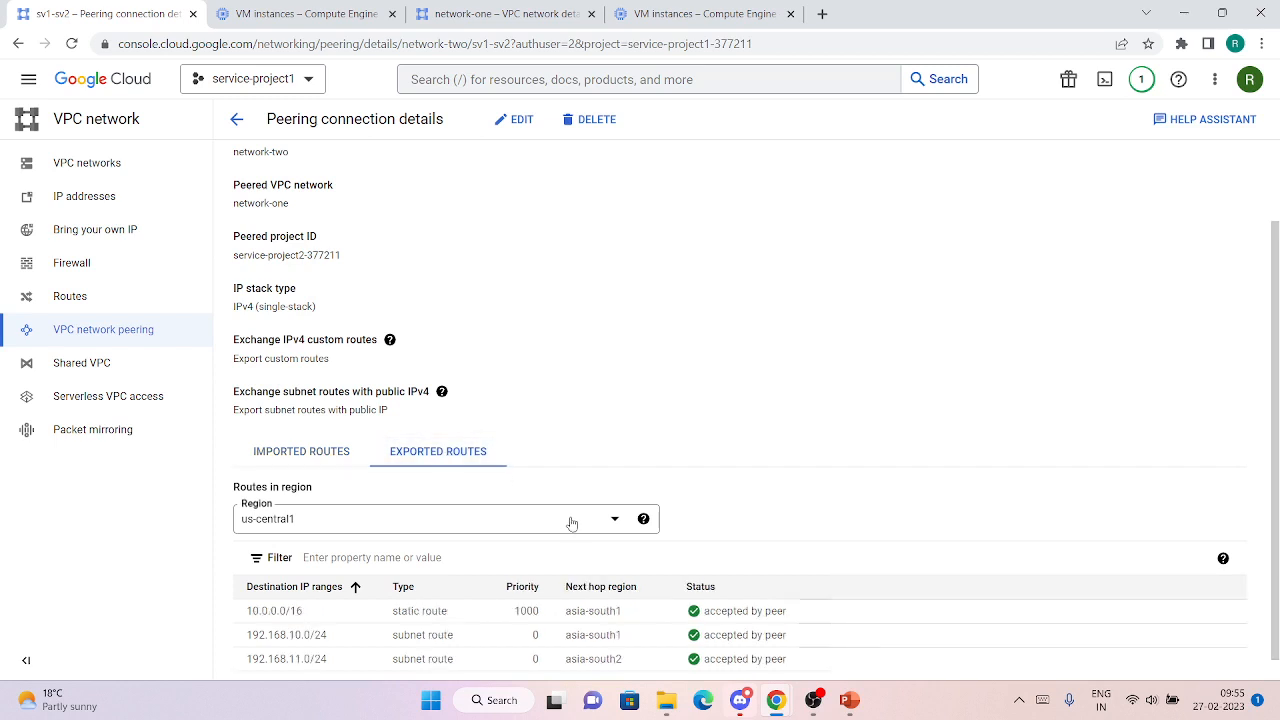
pyautogui.scroll(-1, 440, 545)
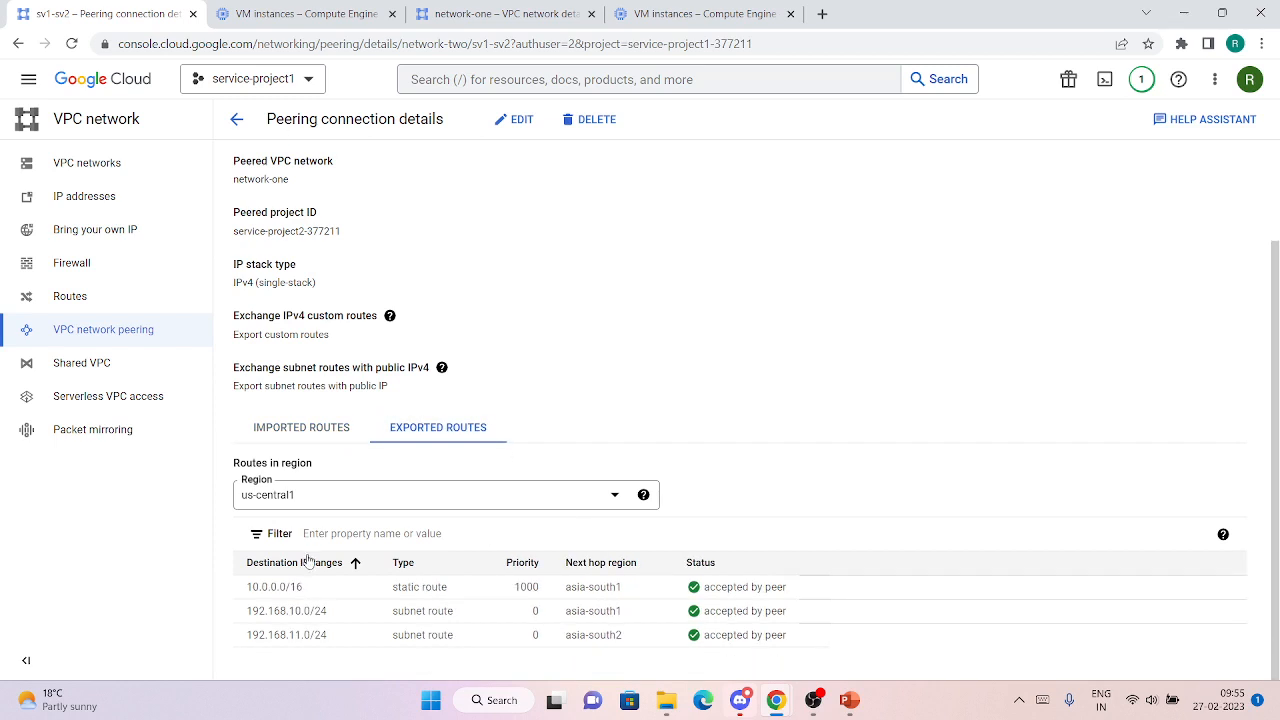
# - Review the sv1-sv2 peering's route exchange options without saving changes, and recheck its exported routes
pyautogui.click(515, 119)
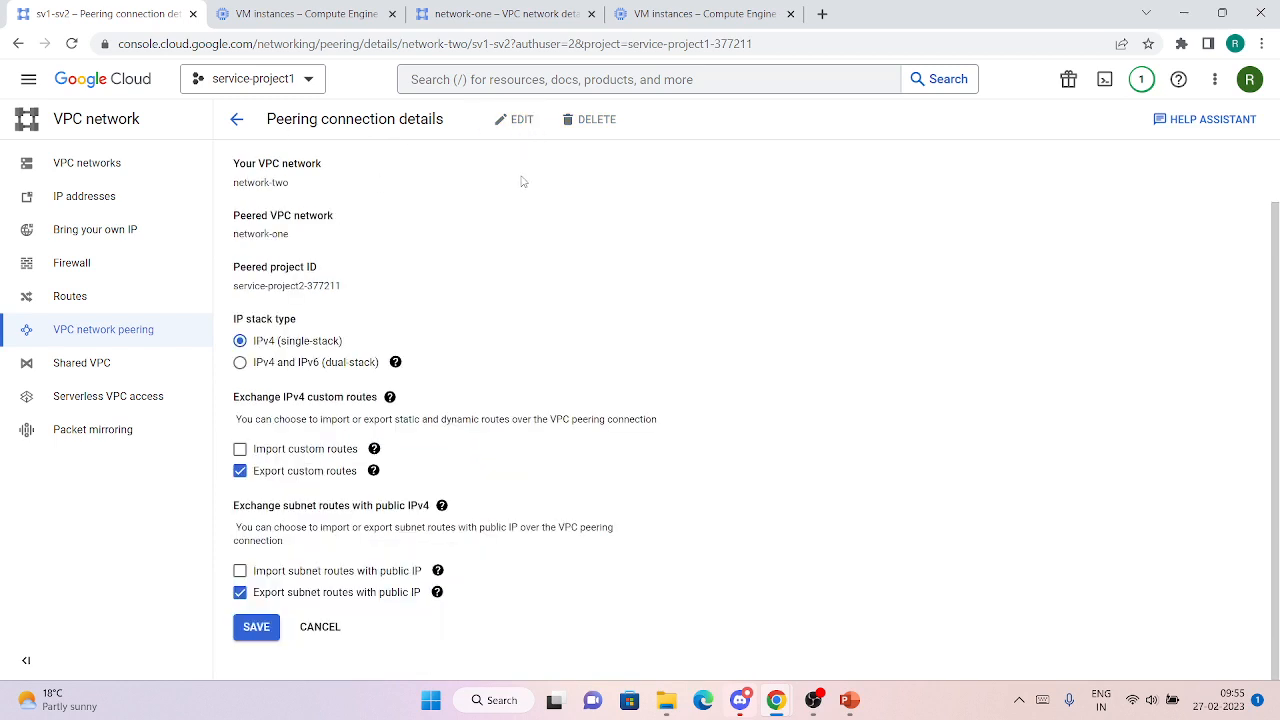
pyautogui.click(320, 628)
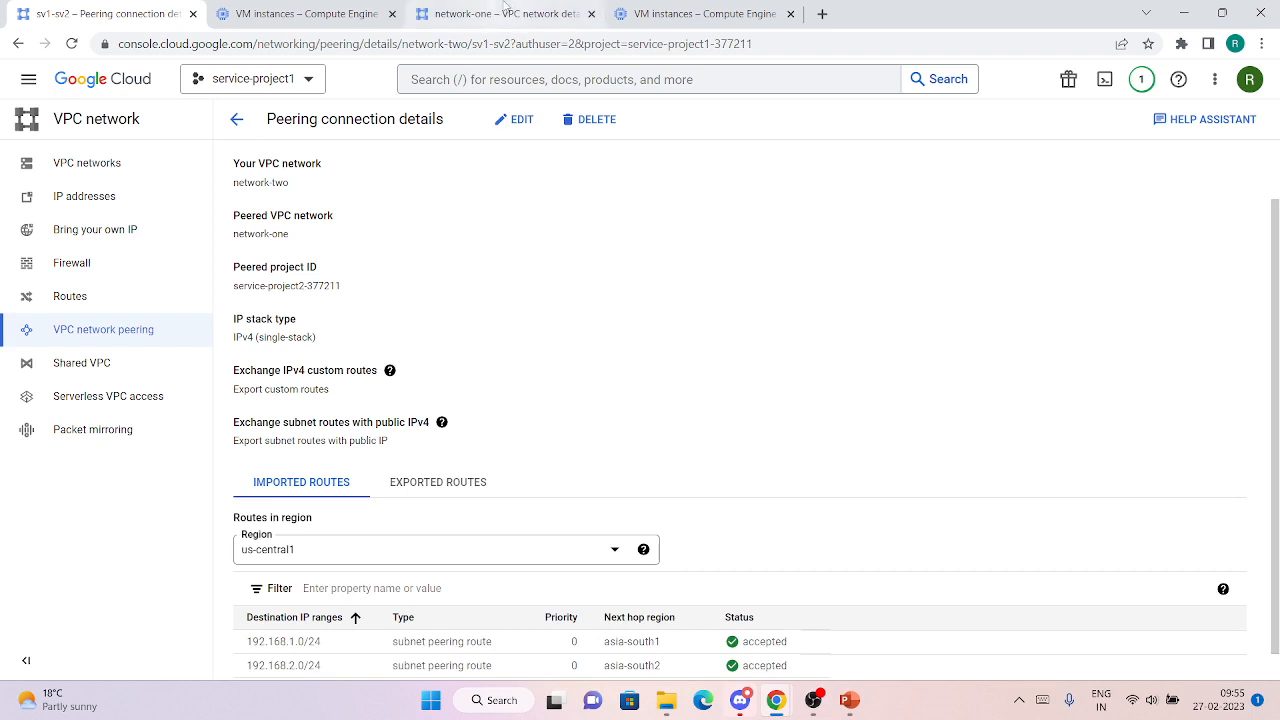
pyautogui.scroll(-1, 490, 495)
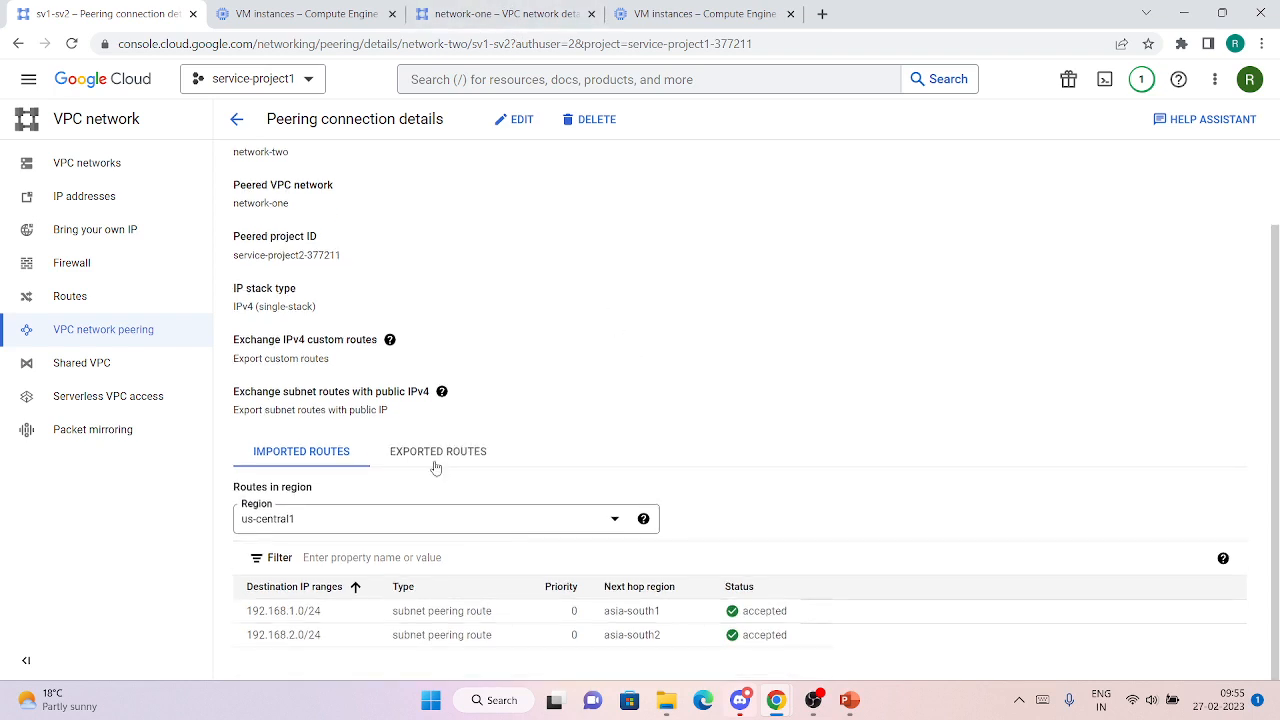
pyautogui.click(455, 467)
pyautogui.scroll(-1, 571, 534)
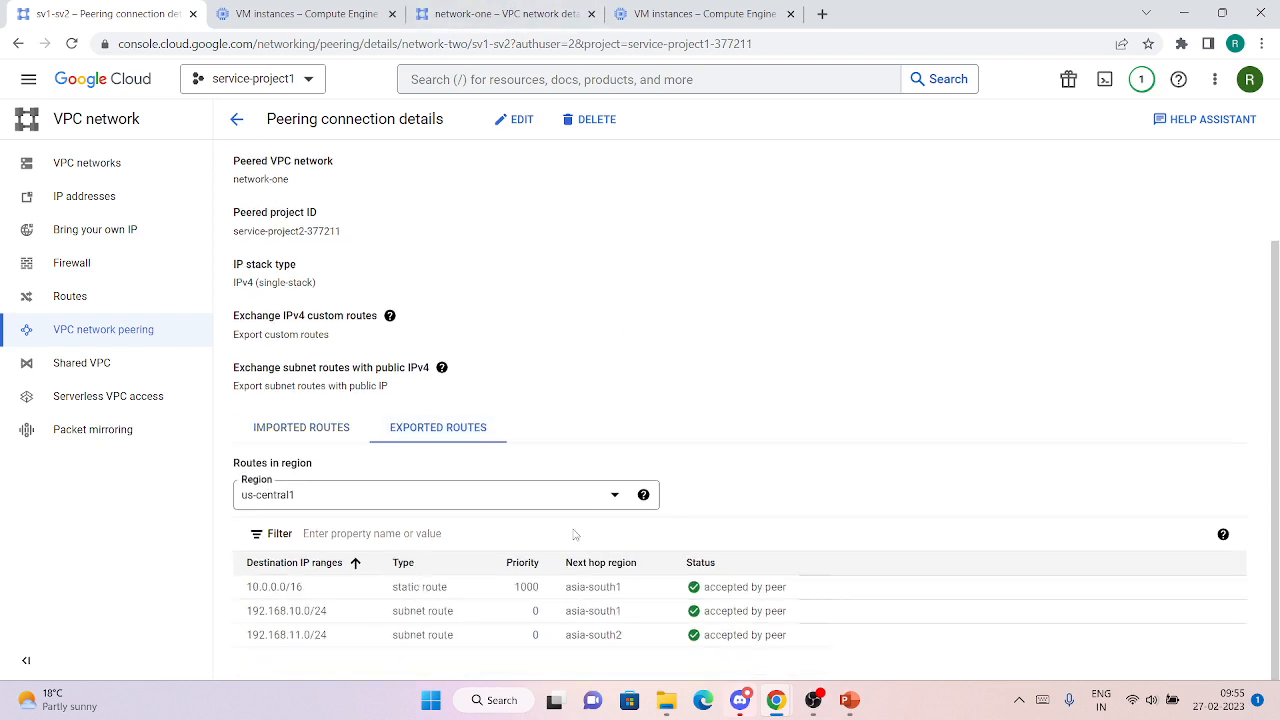
# - In service-project2, enable importing subnet routes with public IP on the sv2-sv1 peering and save it
pyautogui.click(487, 15)
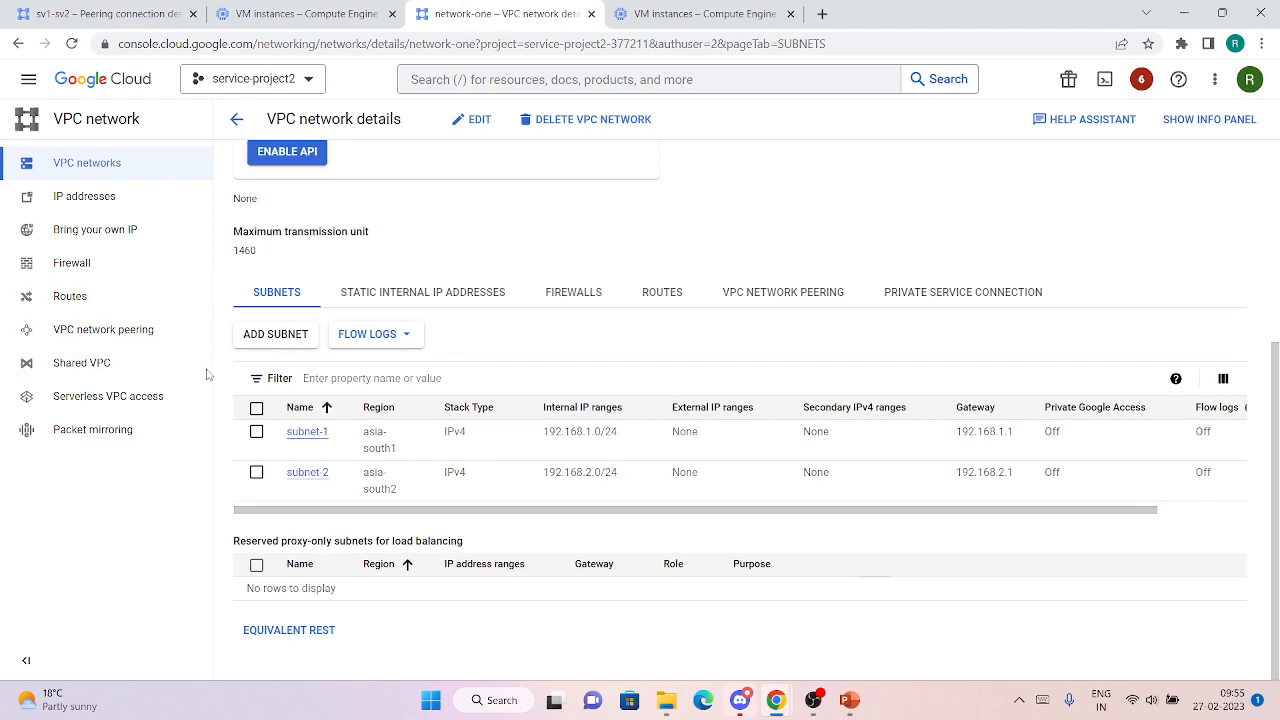
pyautogui.click(147, 343)
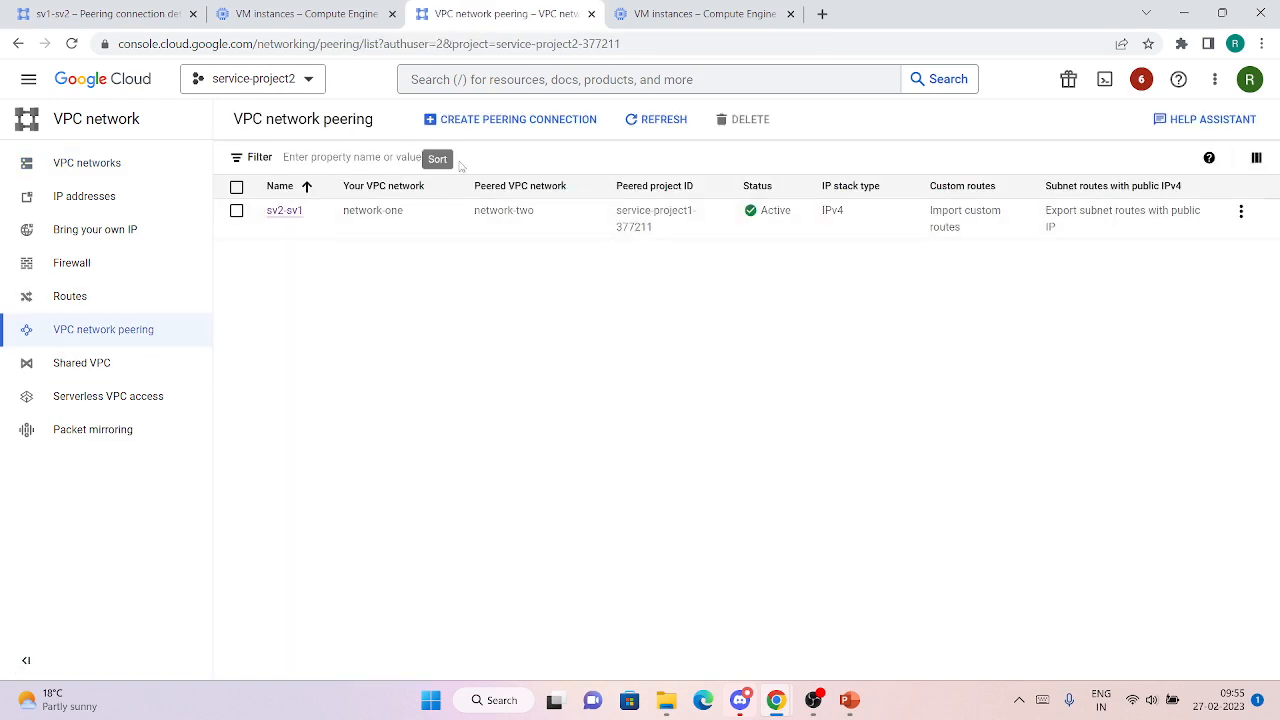
pyautogui.click(279, 213)
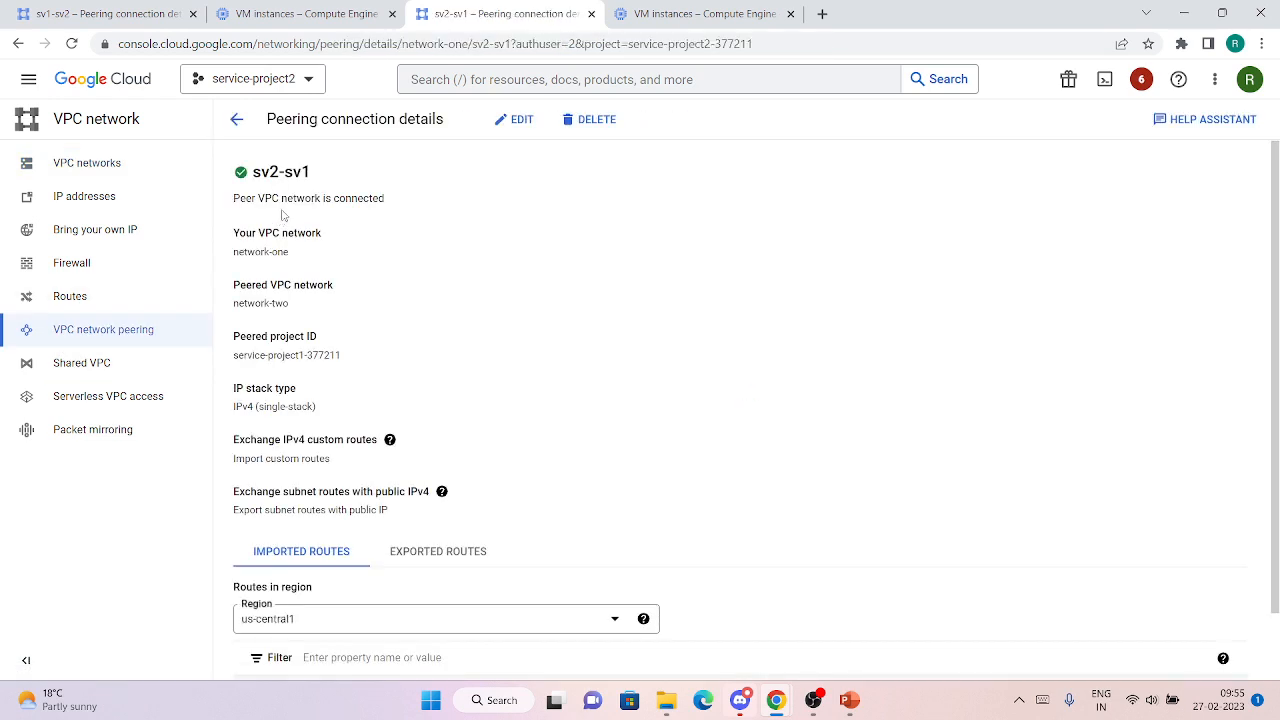
pyautogui.click(495, 129)
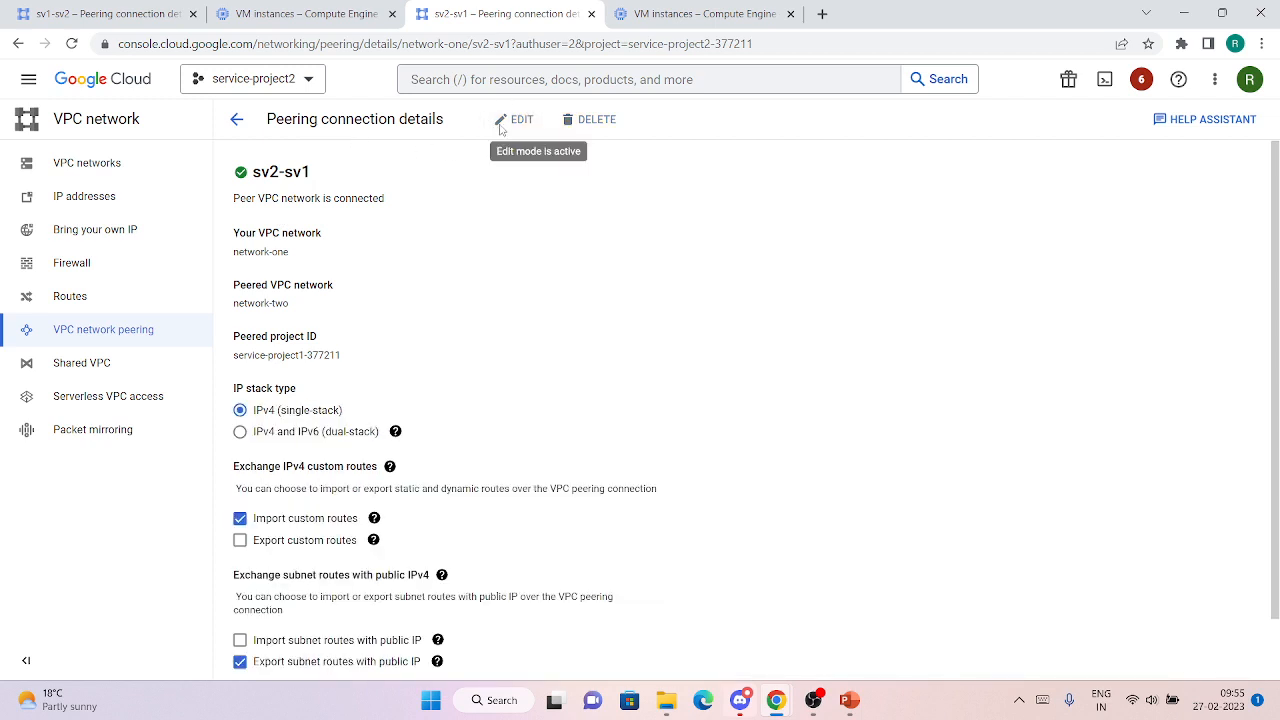
pyautogui.scroll(-1, 443, 314)
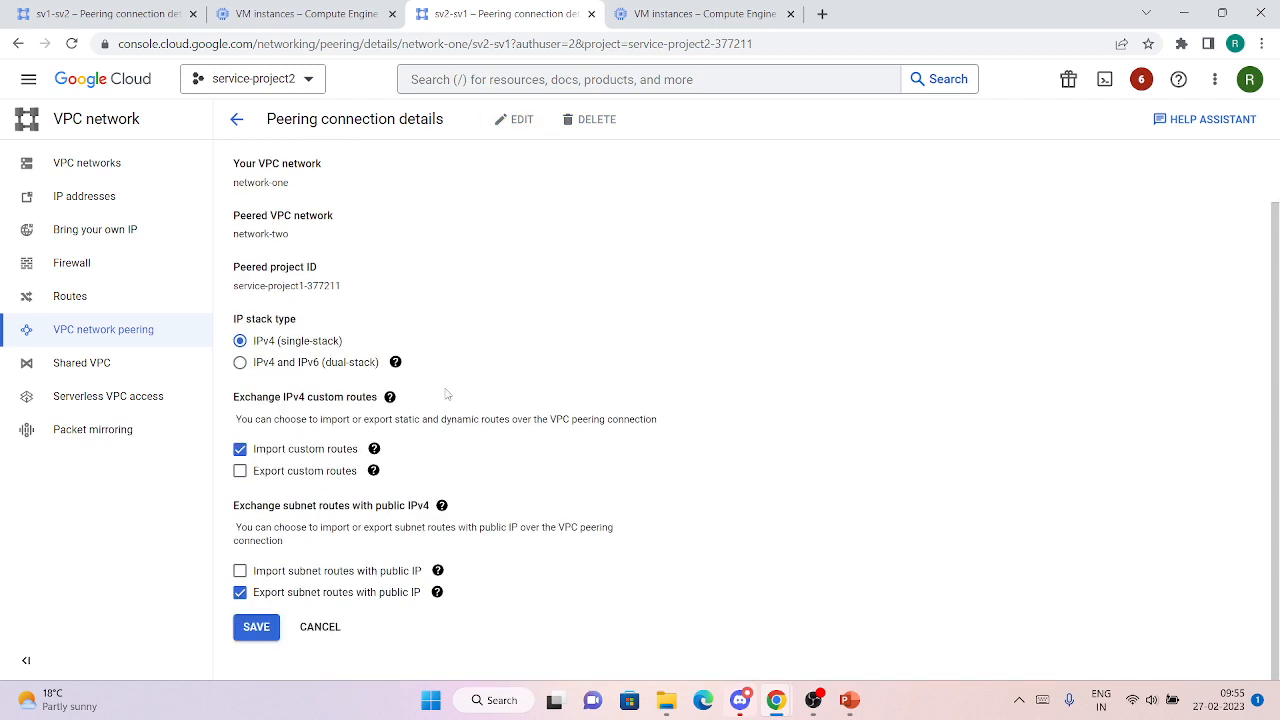
pyautogui.click(276, 577)
pyautogui.click(271, 632)
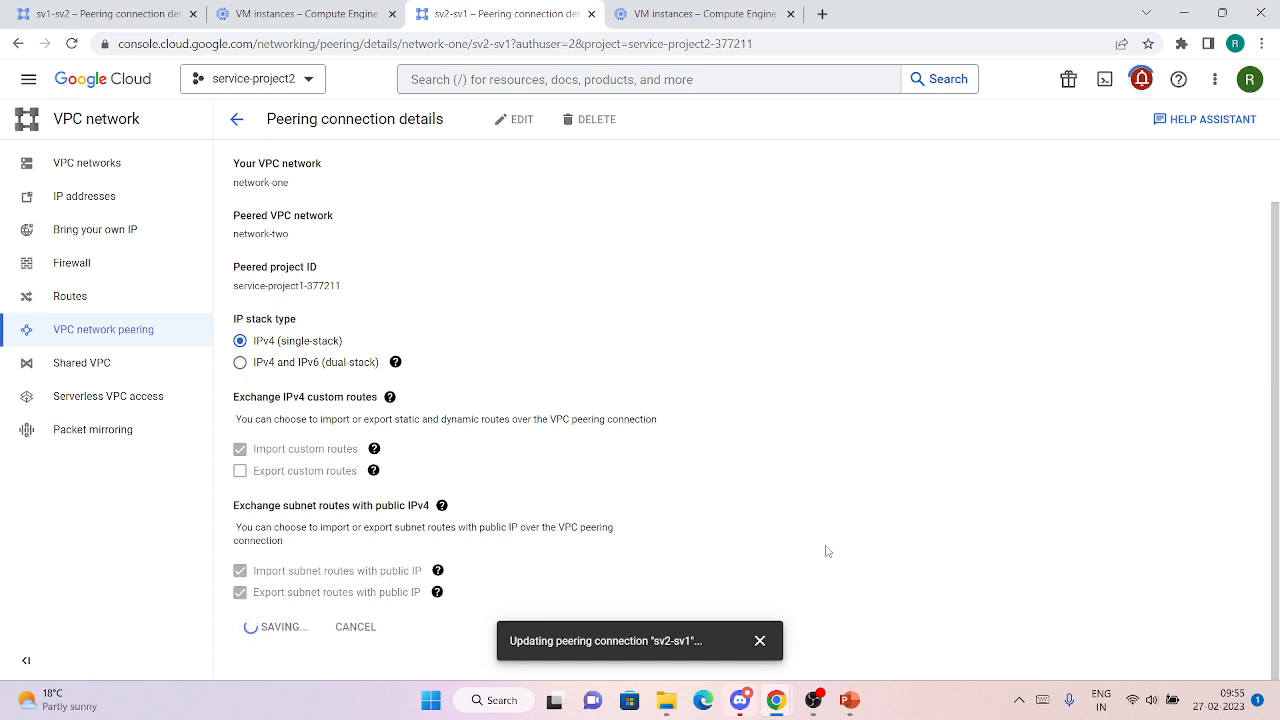
pyautogui.click(760, 641)
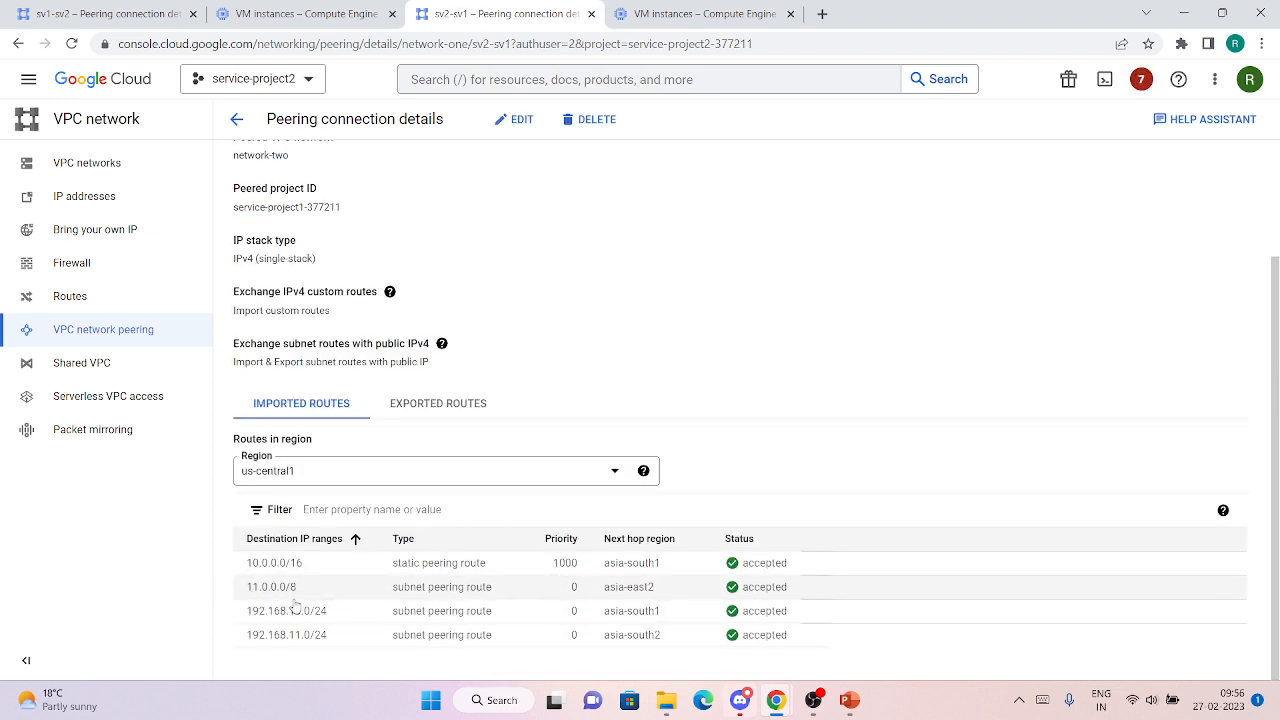
# - Reload the sv1-sv2 peering details in service-project1 and compare its exported routes with sv2-sv1's imported routes
pyautogui.click(147, 8)
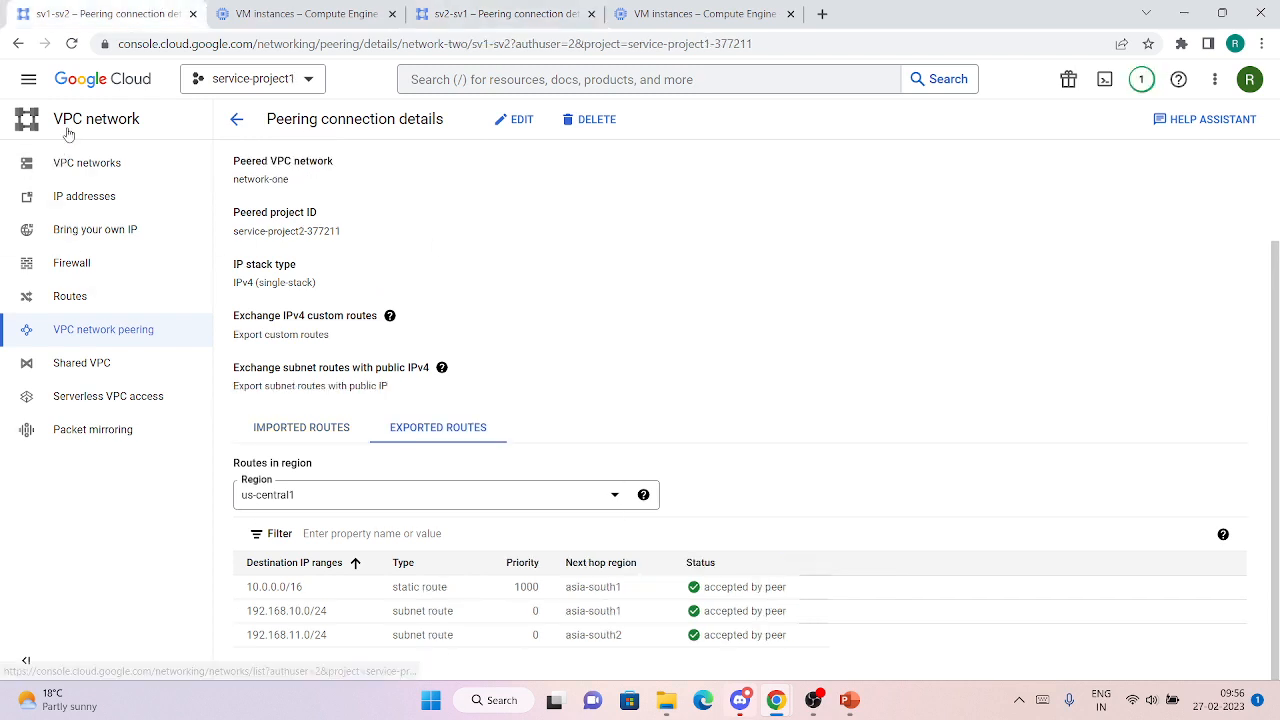
pyautogui.click(71, 43)
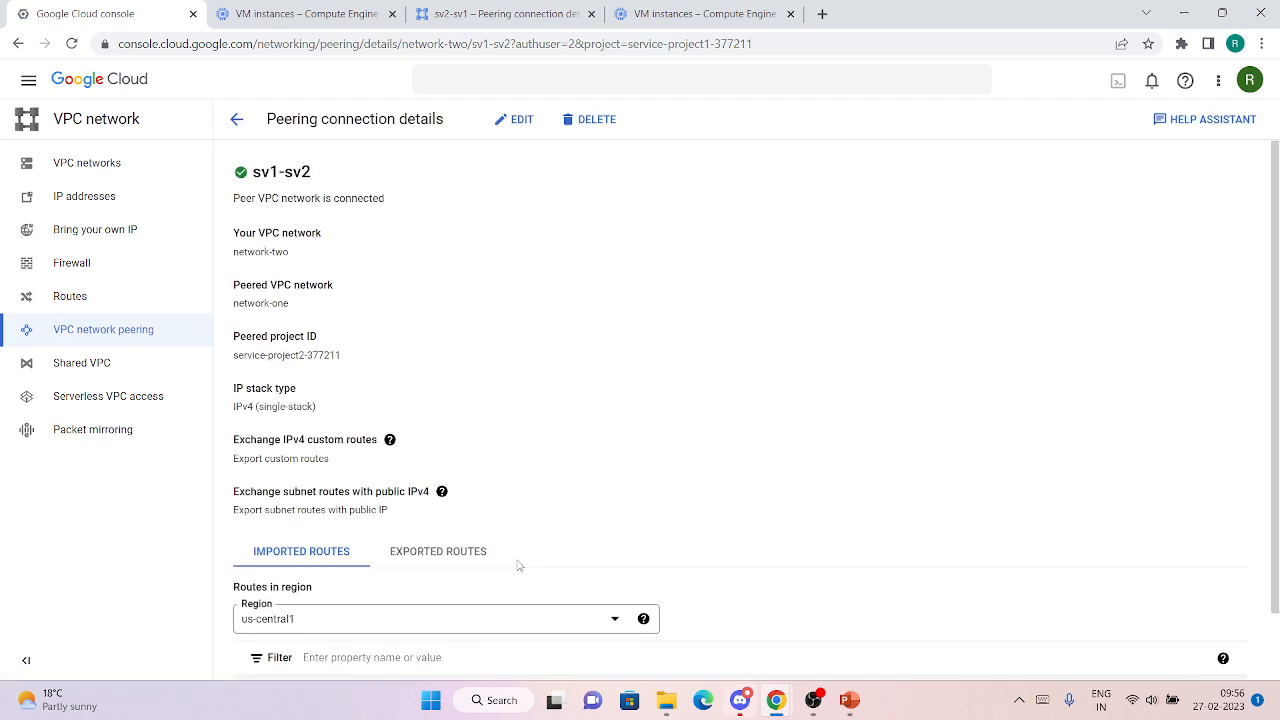
pyautogui.scroll(-1, 518, 560)
pyautogui.click(438, 452)
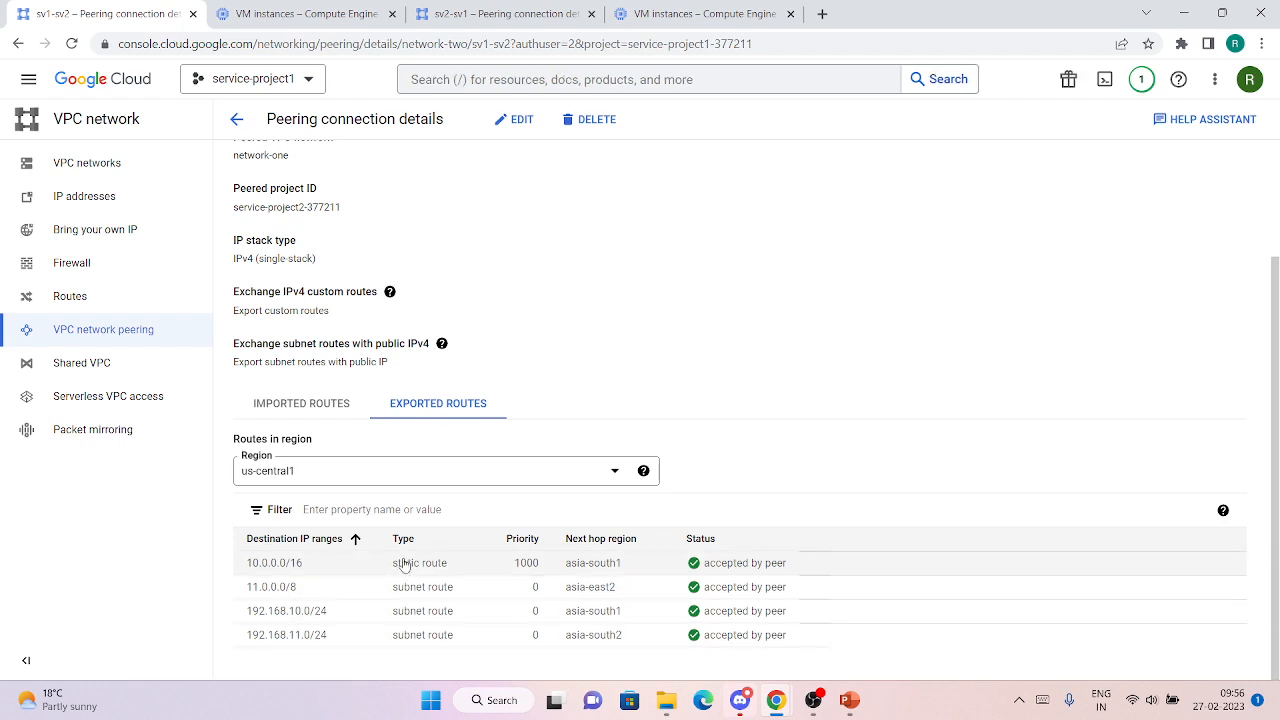
pyautogui.hotkey('ctrl', '3')
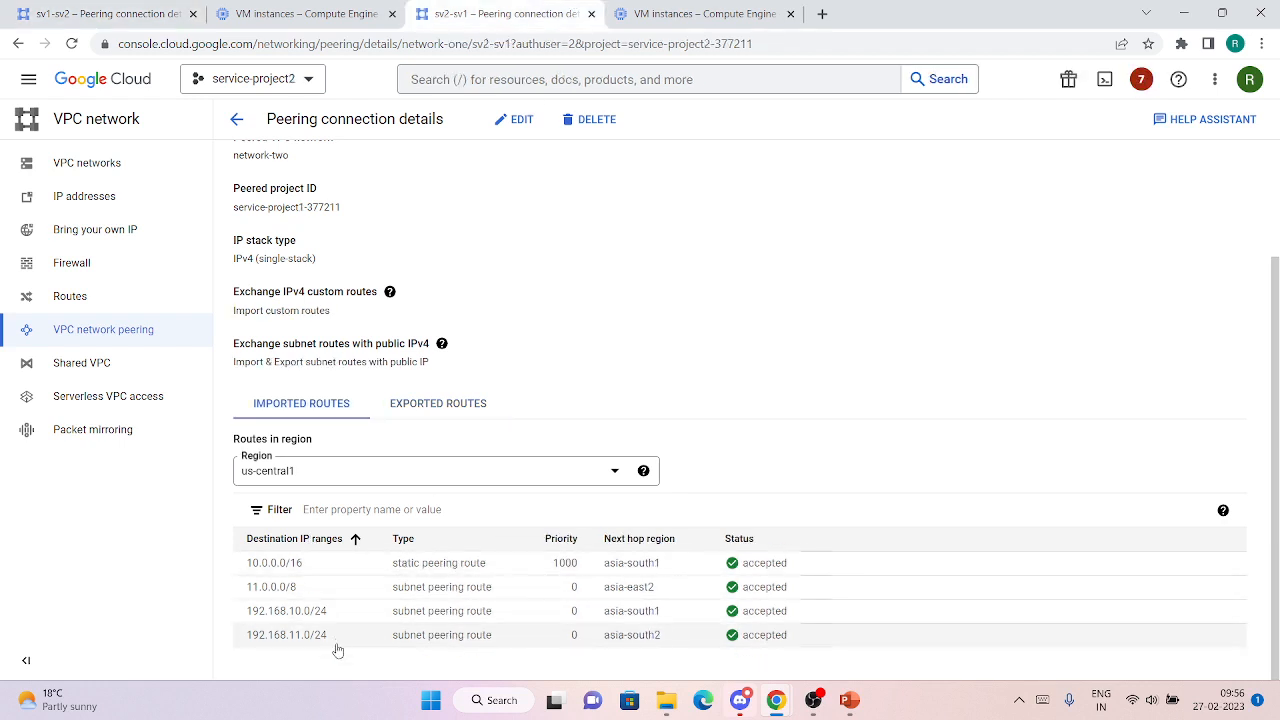
# - Open the sv2-sv1 peering for editing and compare its single-stack and dual-stack IP options, leaving IPv4 (single-stack) selected
pyautogui.click(514, 119)
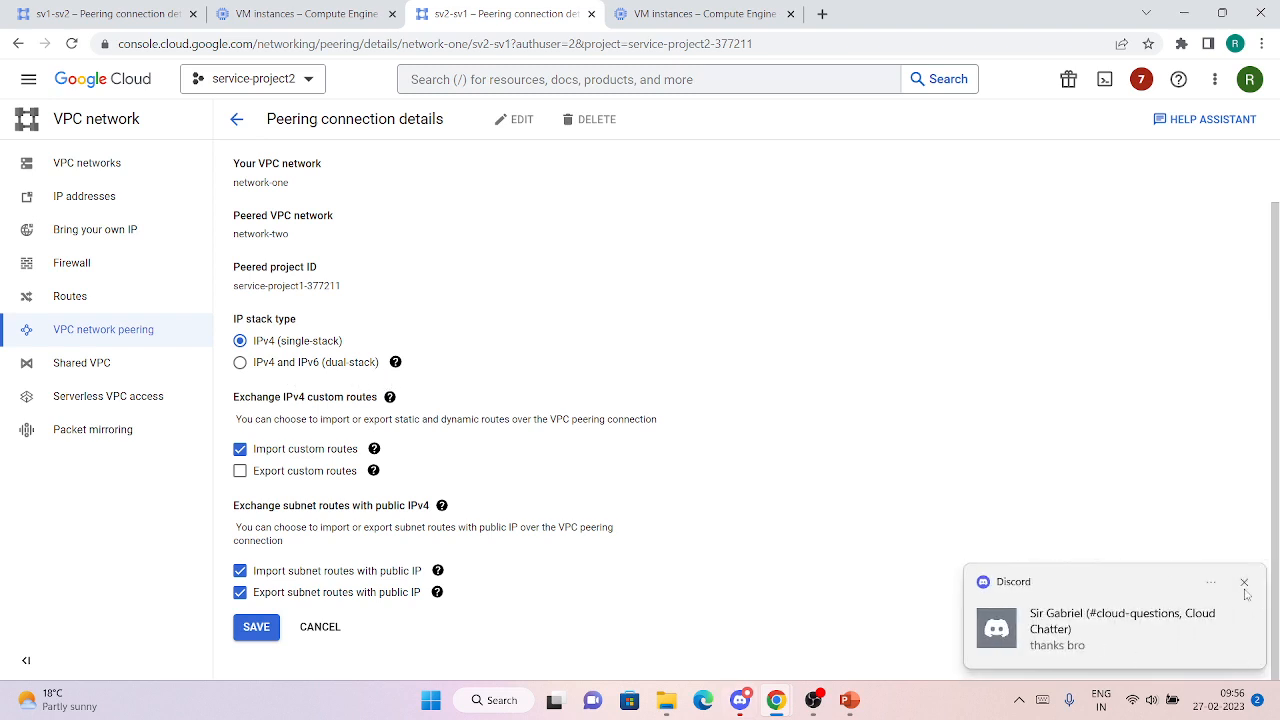
pyautogui.click(1248, 584)
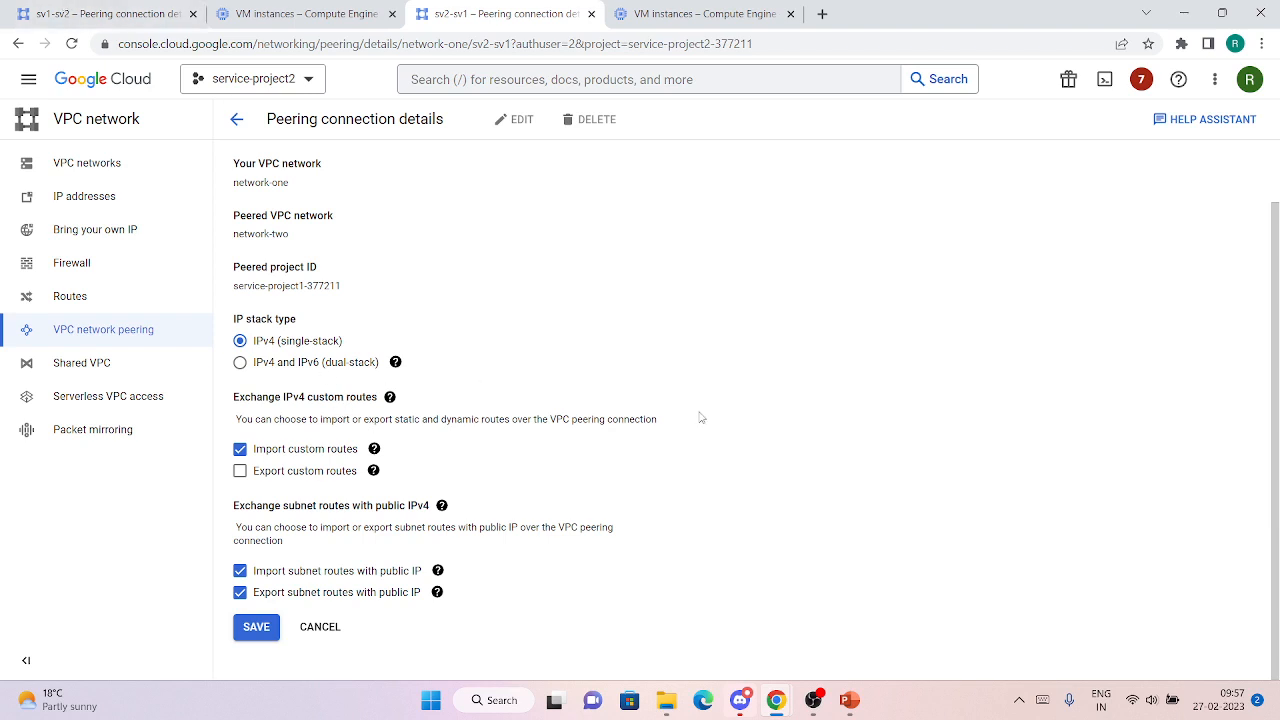
pyautogui.click(302, 364)
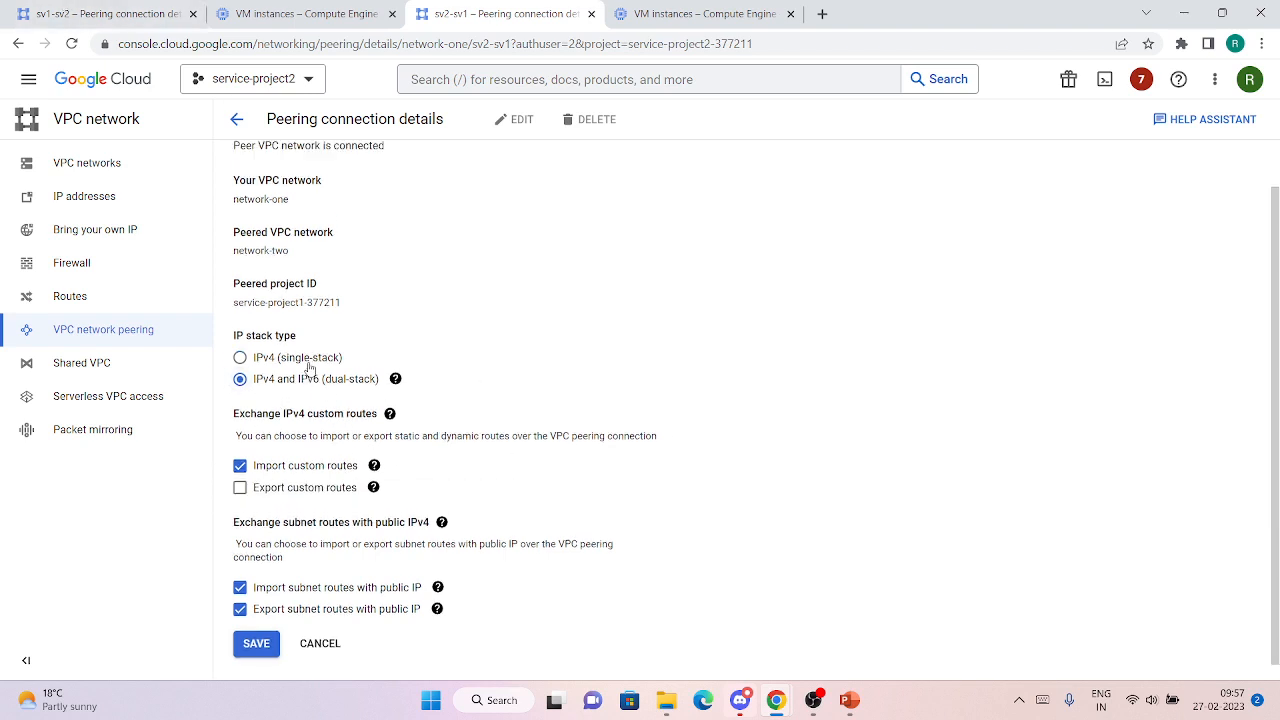
pyautogui.scroll(1, 310, 369)
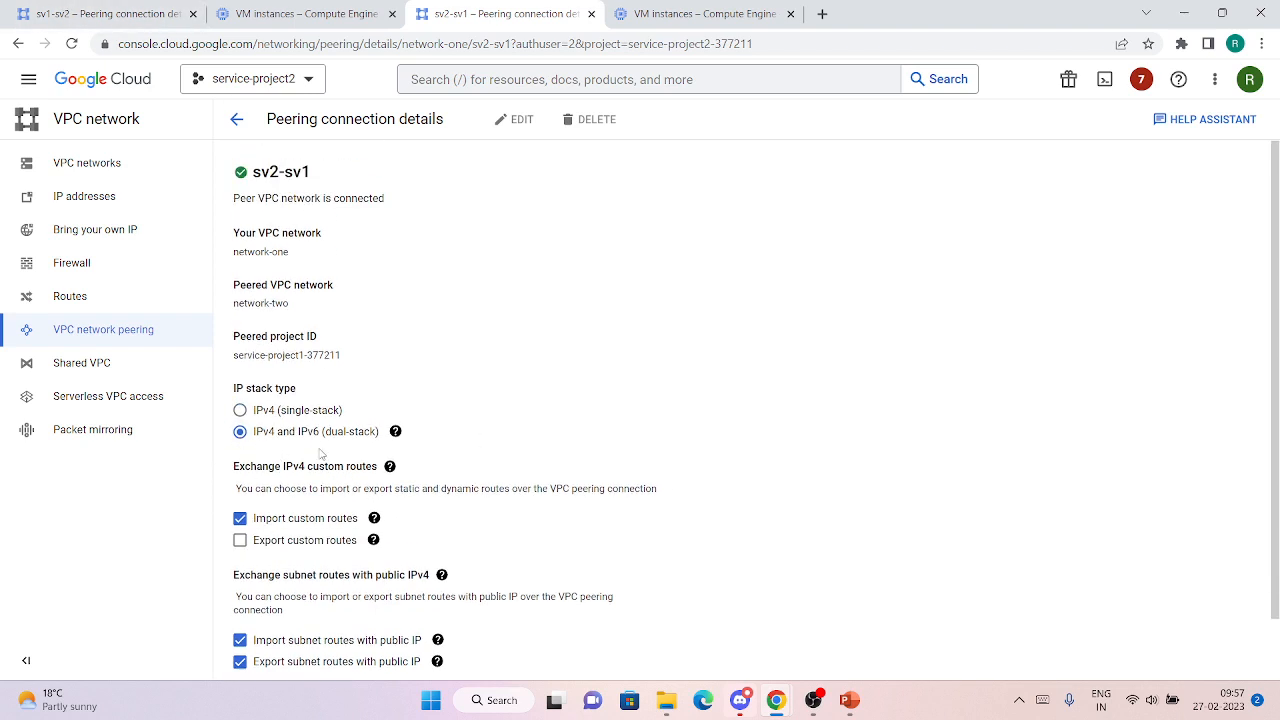
pyautogui.click(296, 413)
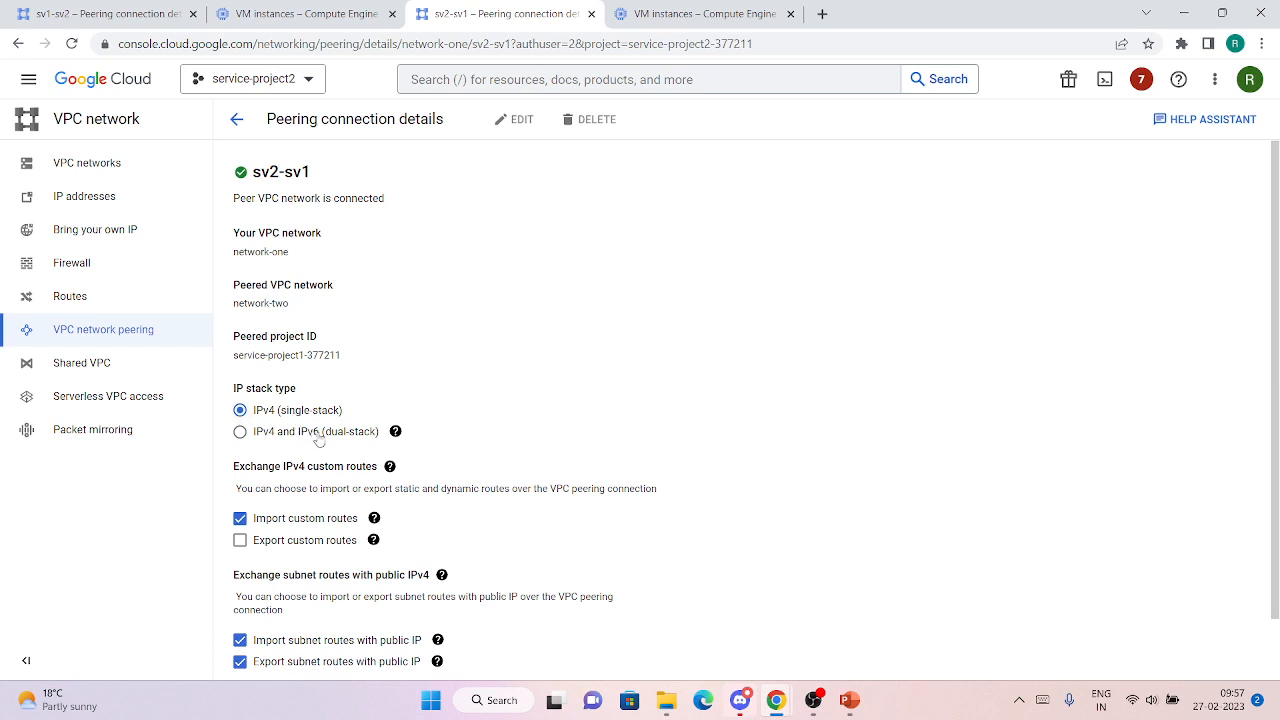
# - Open network-one in service-project2 for editing and set its VPC network ULA internal IPv6 range to Enabled
pyautogui.click(52, 164)
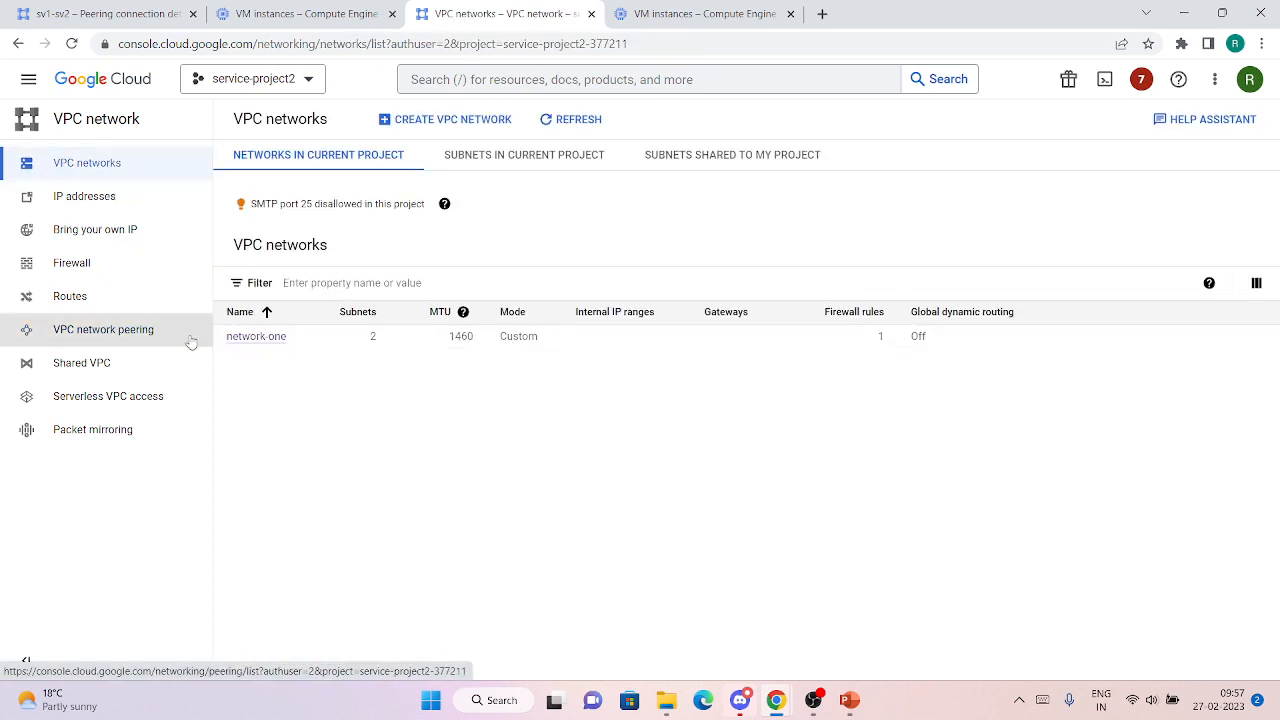
pyautogui.click(258, 337)
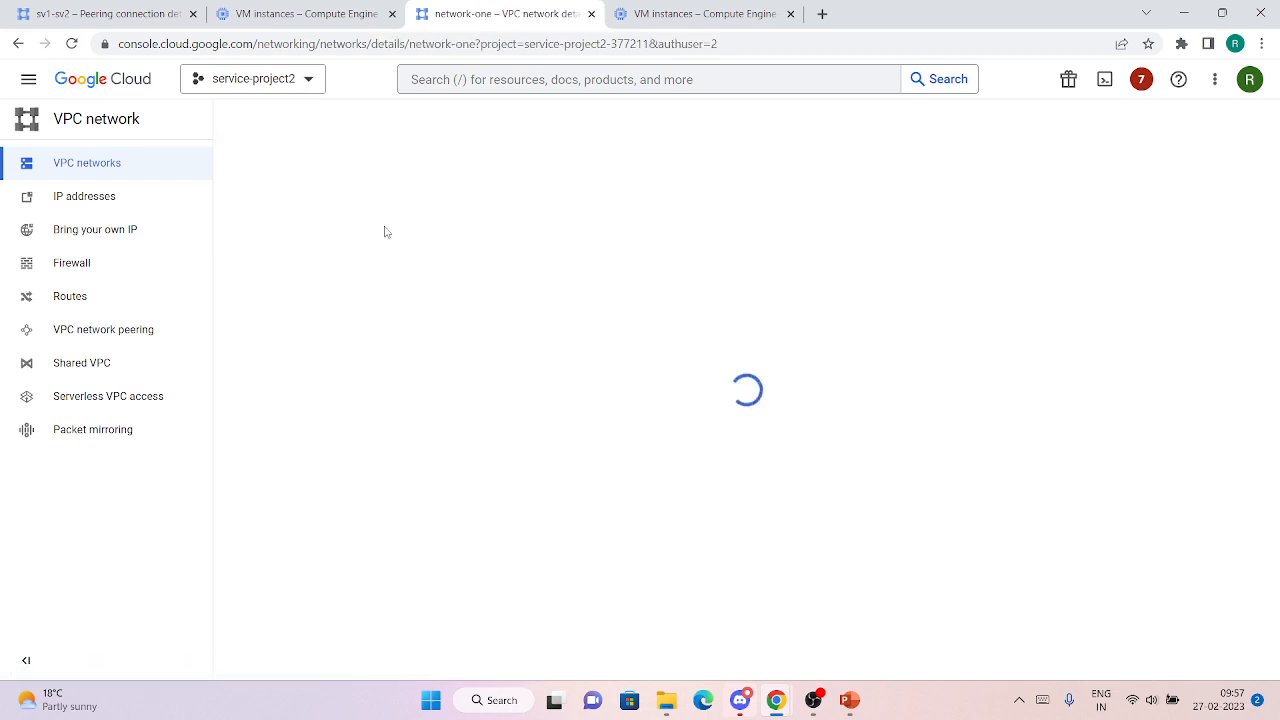
pyautogui.click(466, 119)
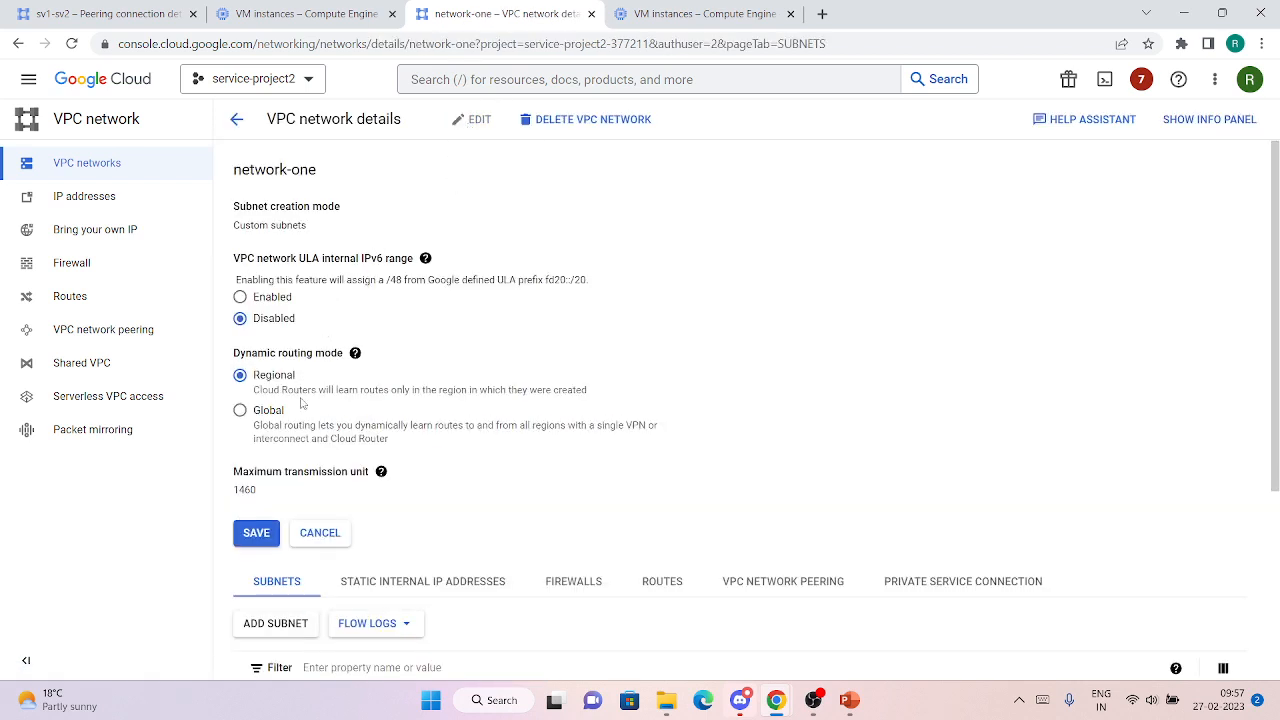
pyautogui.scroll(-2, 489, 370)
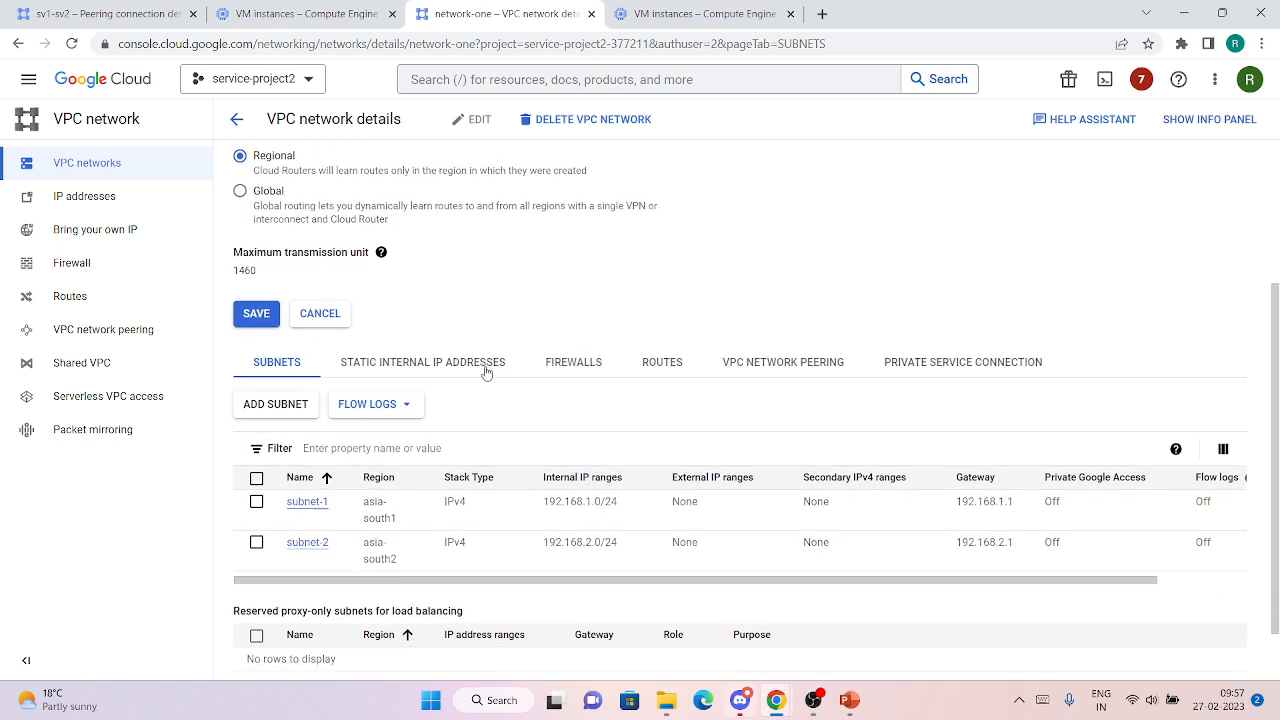
pyautogui.scroll(-1, 486, 372)
pyautogui.scroll(2, 457, 409)
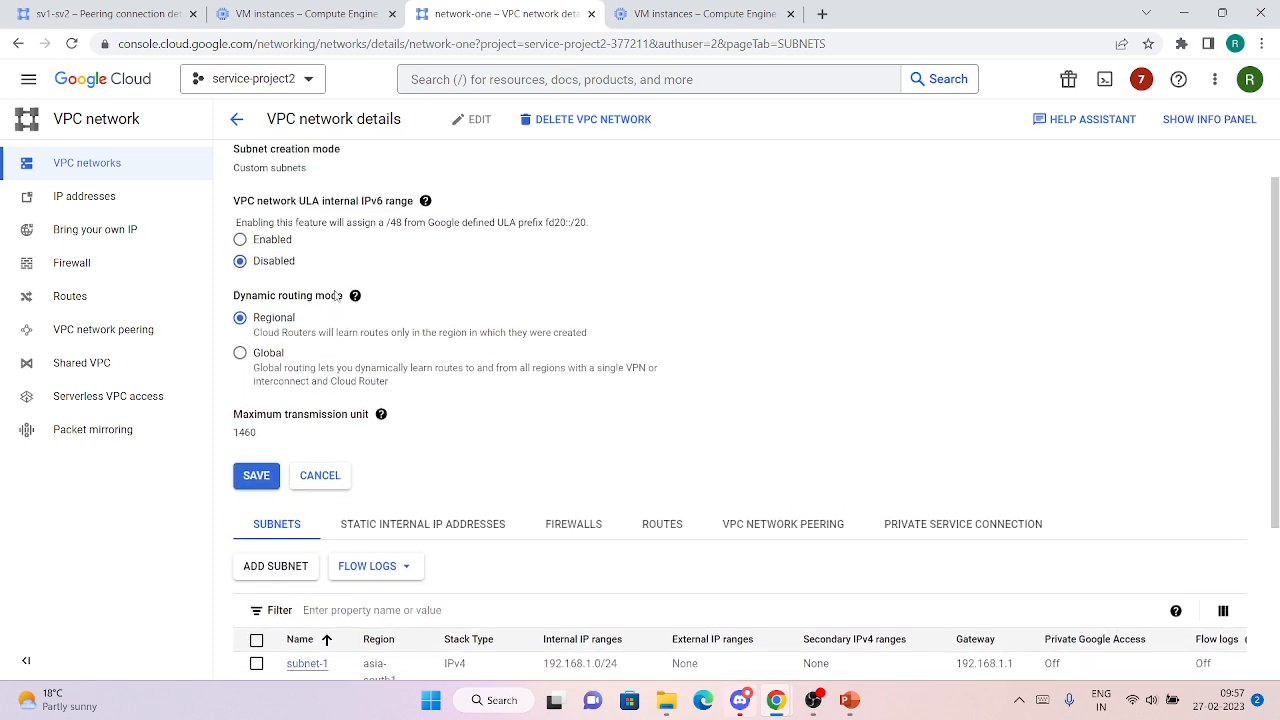
pyautogui.scroll(1, 336, 296)
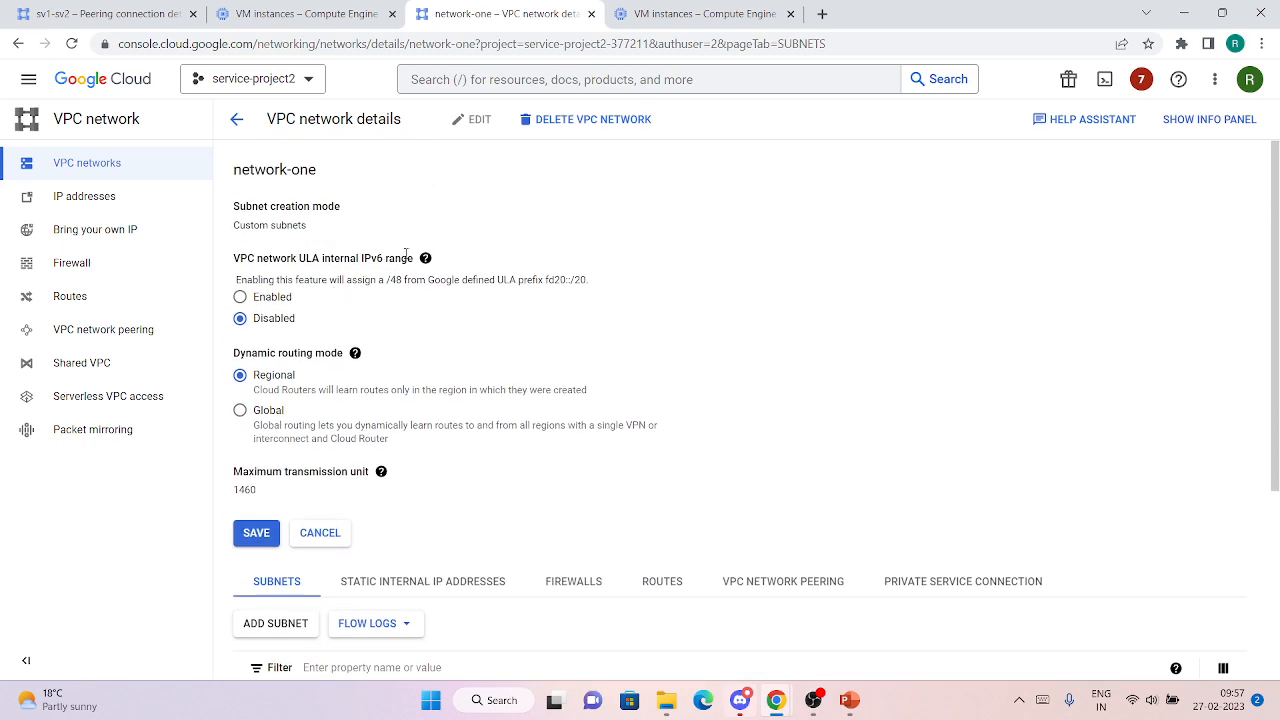
pyautogui.click(272, 298)
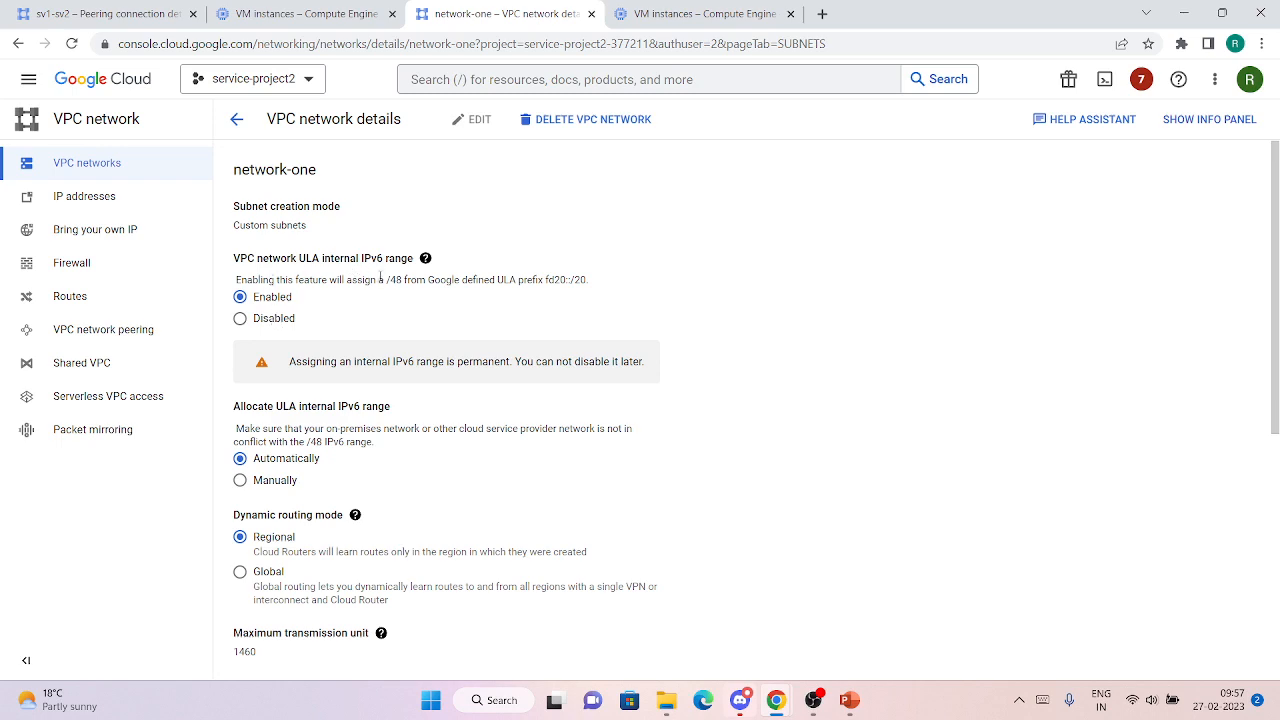
# - Review the manual allocation option for network-one's ULA internal IPv6 range and return the allocation to Automatically
pyautogui.scroll(-3, 402, 358)
pyautogui.scroll(3, 386, 350)
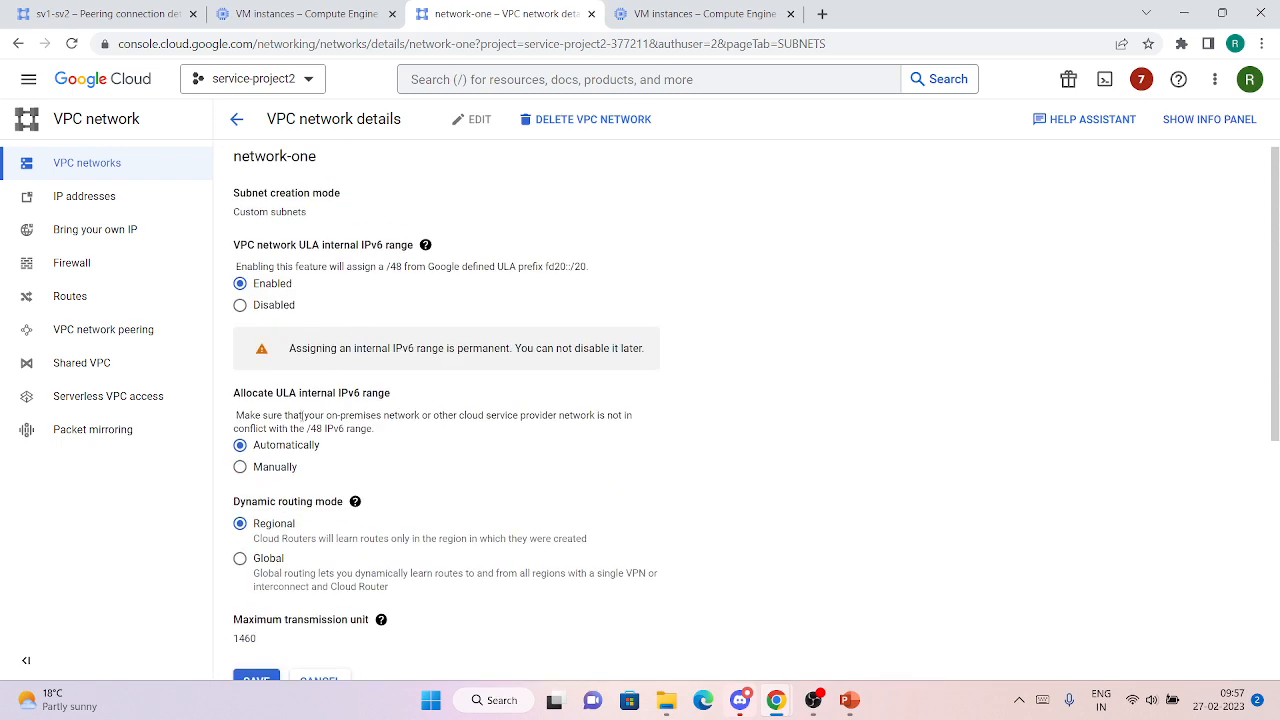
pyautogui.scroll(-2, 279, 456)
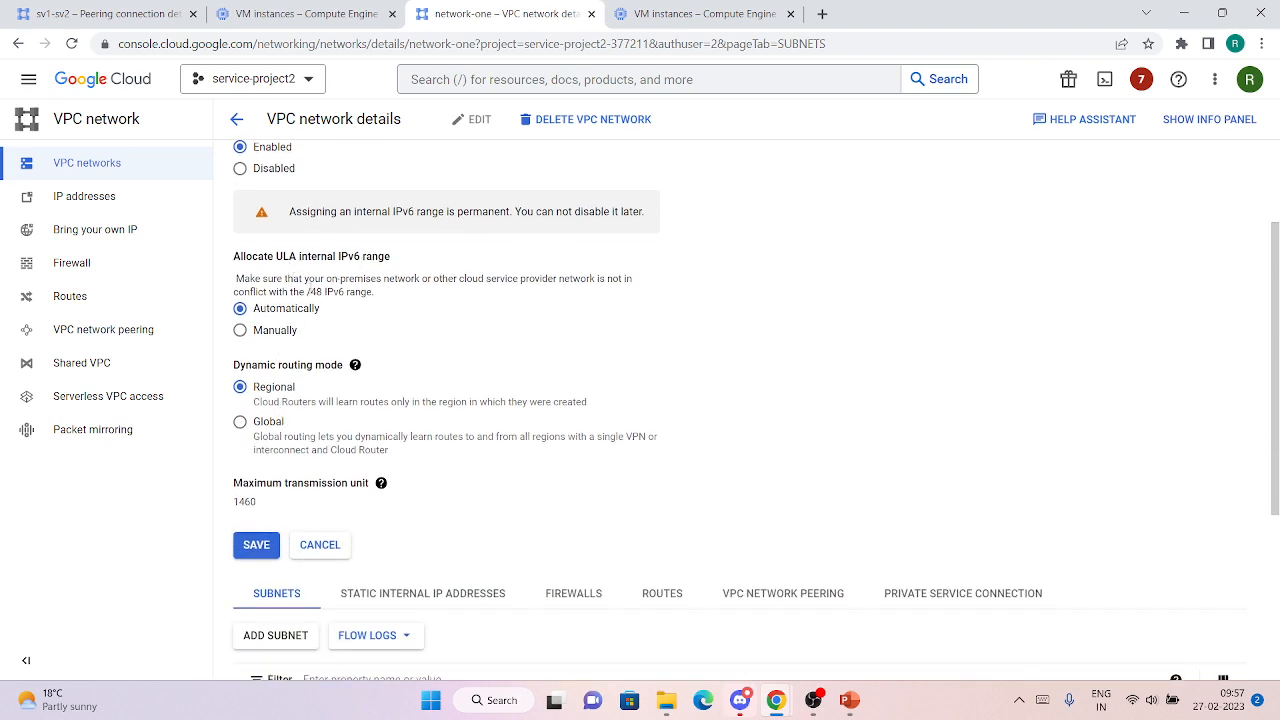
pyautogui.click(274, 331)
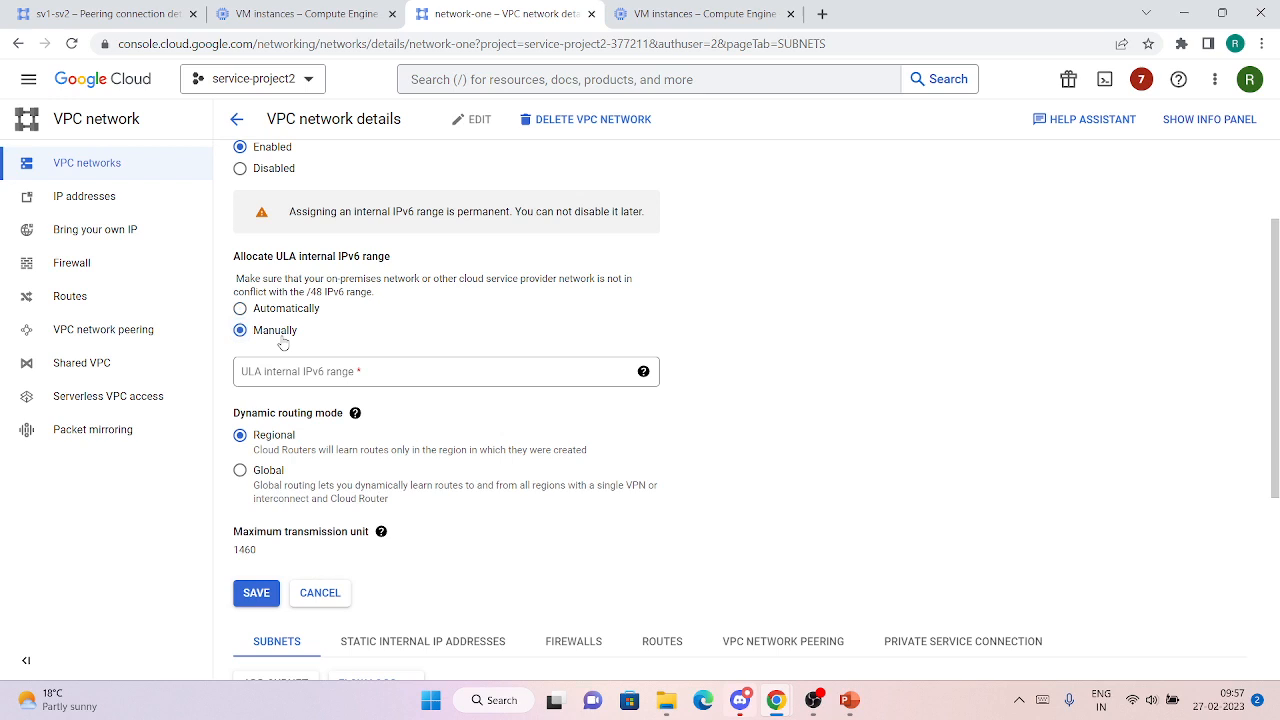
pyautogui.click(330, 371)
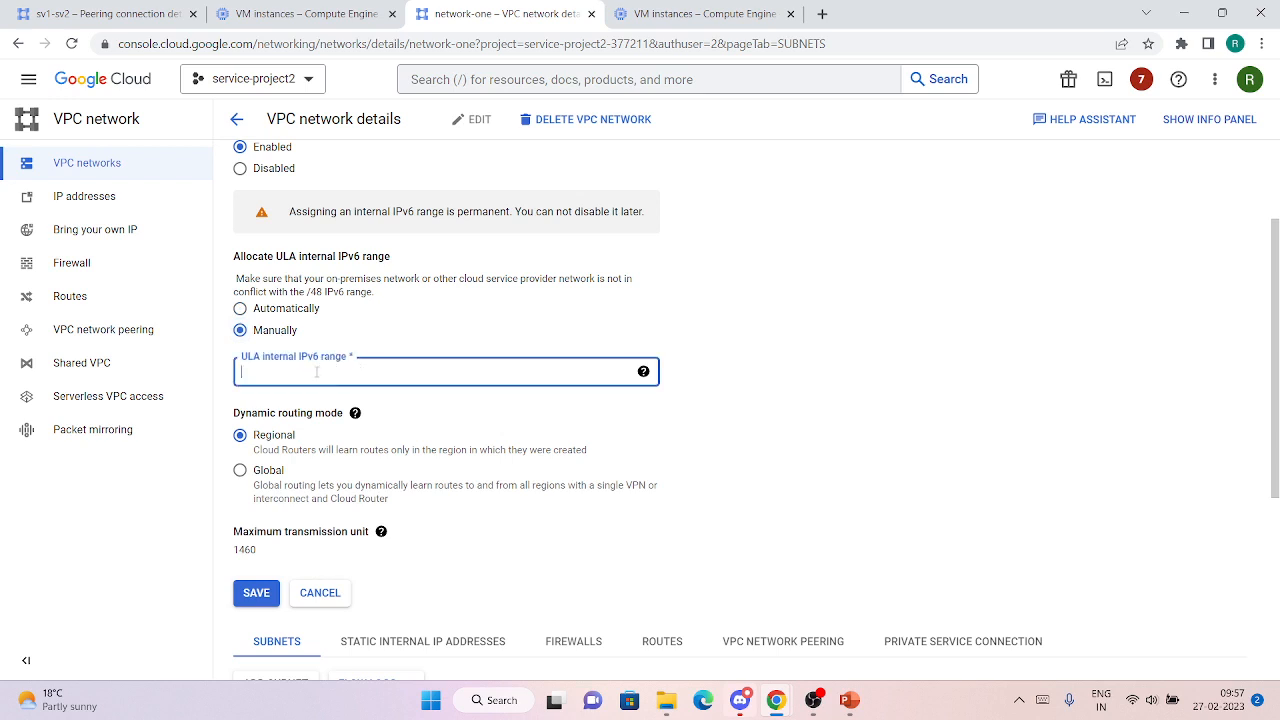
pyautogui.click(289, 311)
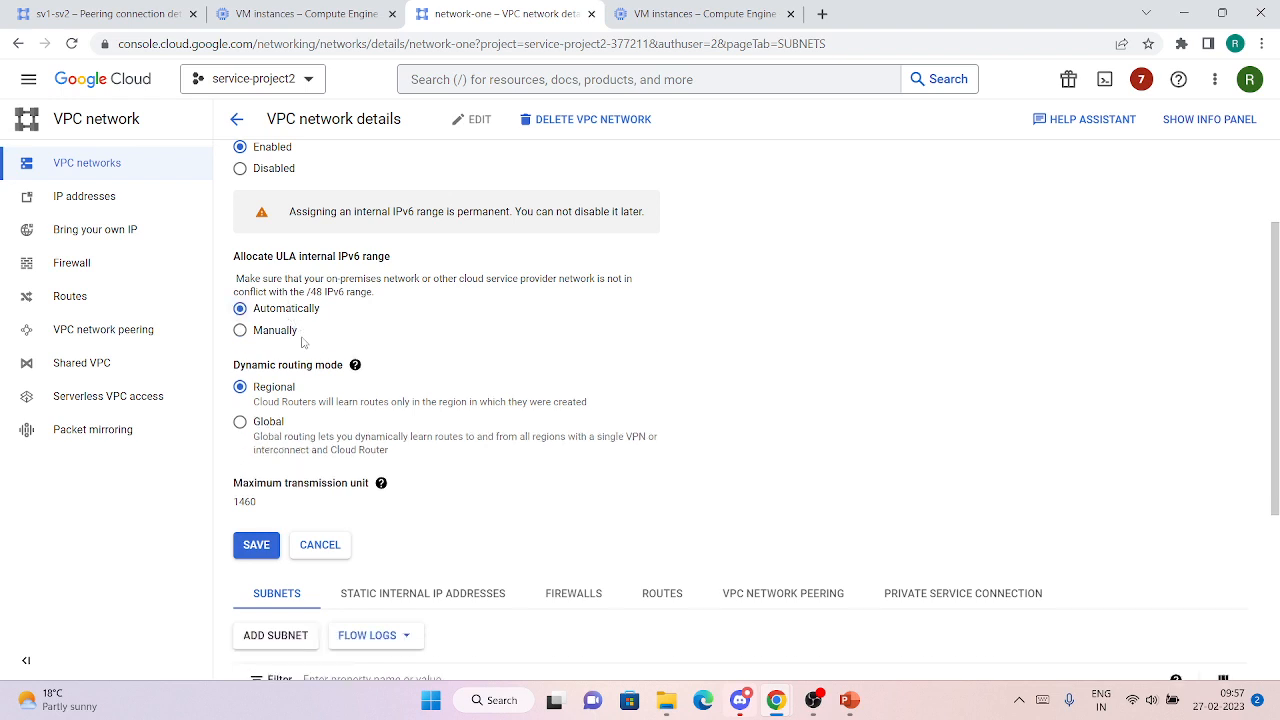
pyautogui.scroll(-3, 409, 330)
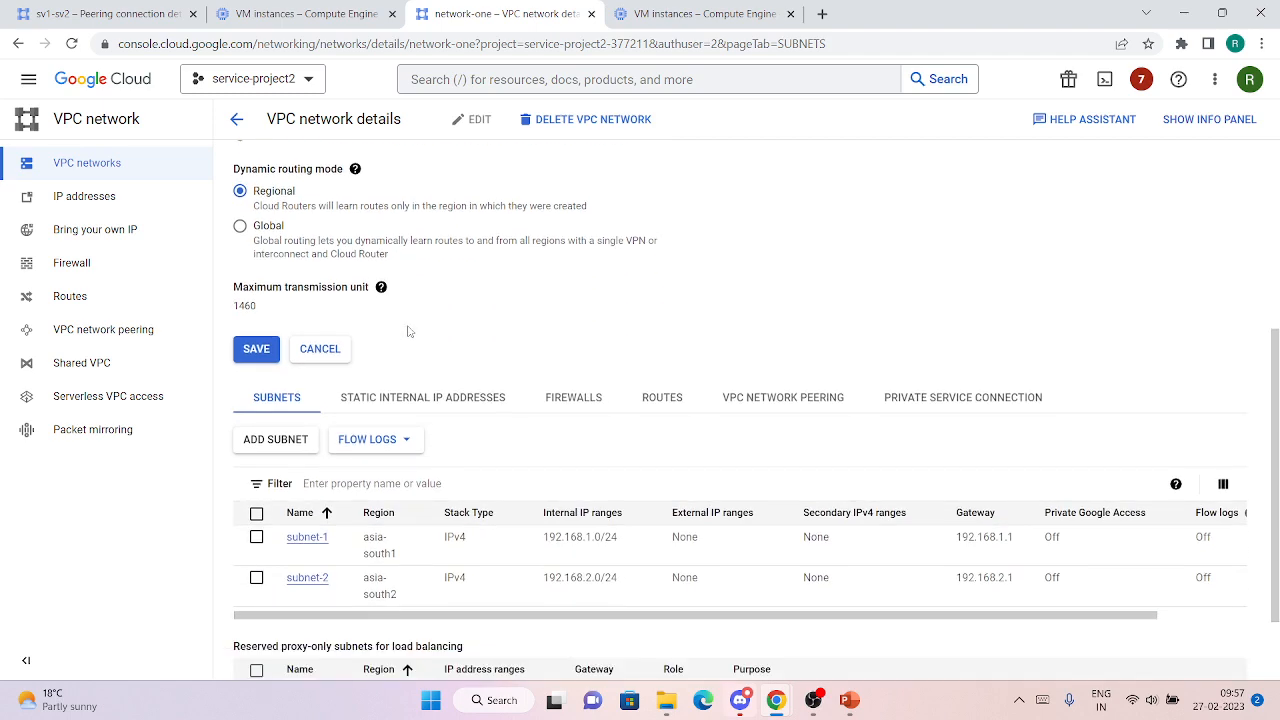